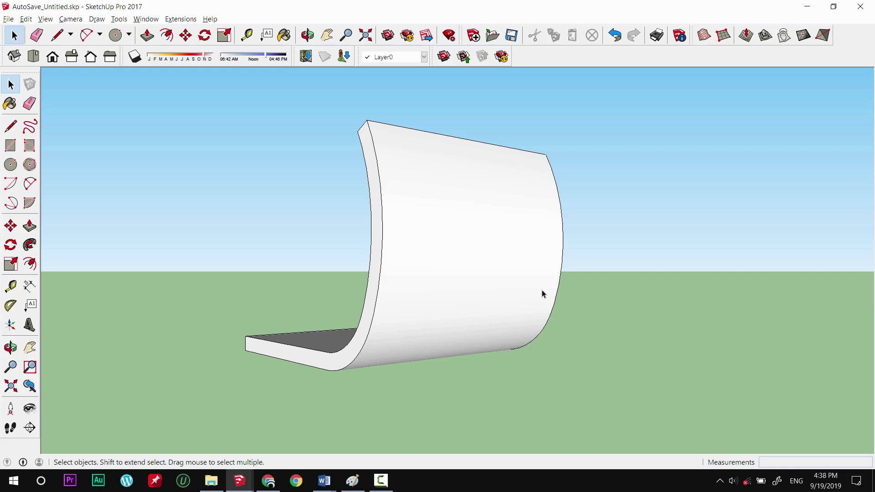
Turn on View > Axes while orbiting around the curved panel
{"action": "left_click", "coordinate": [493, 284]}
{"action": "middle_click_drag", "start_coordinate": [635, 289], "coordinate": [488, 272]}
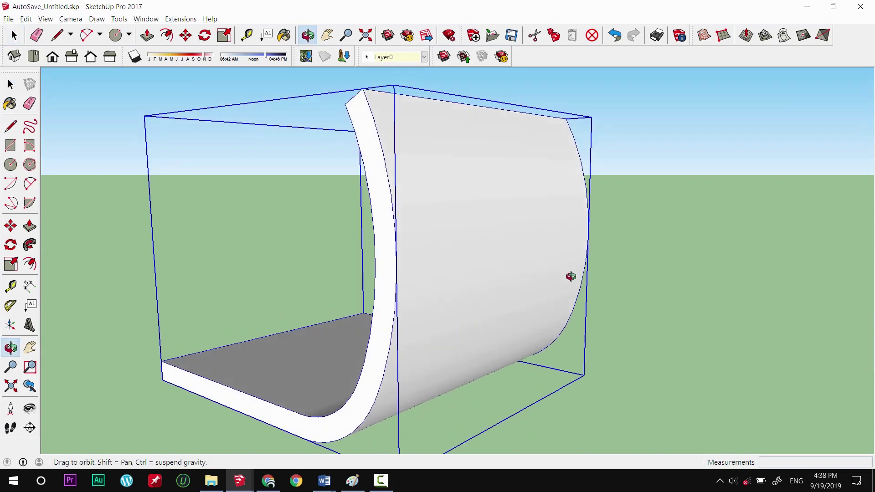
{"action": "middle_click_drag", "start_coordinate": [570, 276], "coordinate": [460, 192]}
{"action": "left_click", "coordinate": [96, 19]}
{"action": "left_click", "coordinate": [59, 89]}
{"action": "mouse_move", "coordinate": [374, 292]}
{"action": "middle_mouse_down"}
{"action": "mouse_move", "coordinate": [428, 367]}
{"action": "mouse_move", "coordinate": [444, 372]}
{"action": "middle_mouse_up"}
Clear the selection and select the panel's curved end edge from a front view
{"action": "scroll", "coordinate": [518, 434], "scroll_direction": "down", "scroll_amount": 2}
{"action": "scroll", "coordinate": [443, 401], "scroll_direction": "up", "scroll_amount": 2}
{"action": "left_click", "coordinate": [402, 382]}
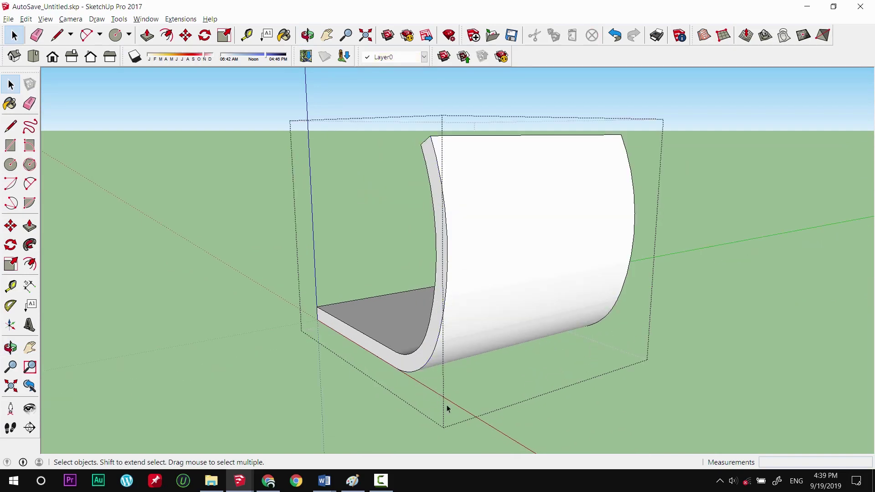
{"action": "middle_click_drag", "start_coordinate": [551, 304], "coordinate": [496, 310]}
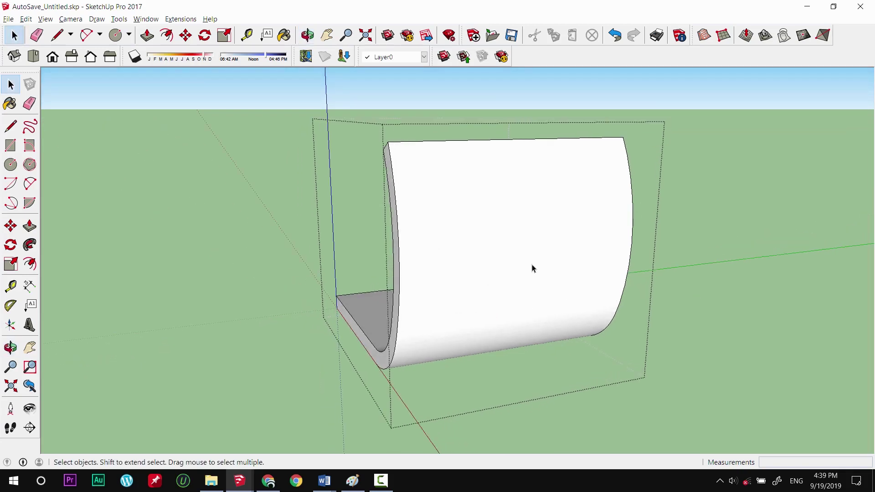
{"action": "middle_click_drag", "start_coordinate": [539, 285], "coordinate": [474, 293]}
{"action": "scroll", "coordinate": [441, 304], "scroll_direction": "up", "scroll_amount": 2}
{"action": "left_click", "coordinate": [445, 312]}
{"action": "mouse_move", "coordinate": [447, 358]}
{"action": "middle_mouse_down"}
{"action": "mouse_move", "coordinate": [481, 331]}
{"action": "mouse_move", "coordinate": [449, 301]}
{"action": "mouse_move", "coordinate": [494, 330]}
{"action": "middle_mouse_up"}
Copy the curved edge across the panel face with Move plus Ctrl
{"action": "key", "text": "m"}
{"action": "left_click", "coordinate": [404, 111]}
{"action": "key", "text": "ctrl"}
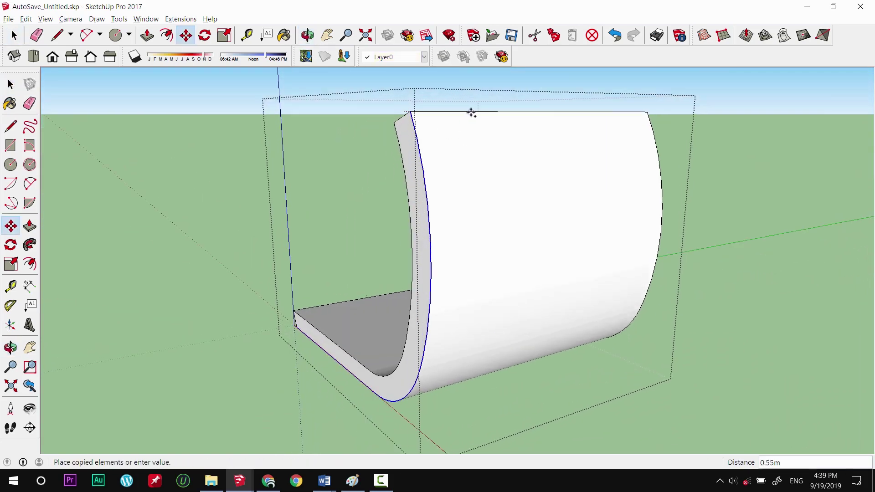
{"action": "left_click", "coordinate": [507, 111]}
{"action": "key", "text": "space"}
Copy the curved end edge again to place a second curve across the panel
{"action": "mouse_move", "coordinate": [528, 270]}
{"action": "middle_mouse_down"}
{"action": "mouse_move", "coordinate": [488, 231]}
{"action": "mouse_move", "coordinate": [471, 287]}
{"action": "middle_mouse_up"}
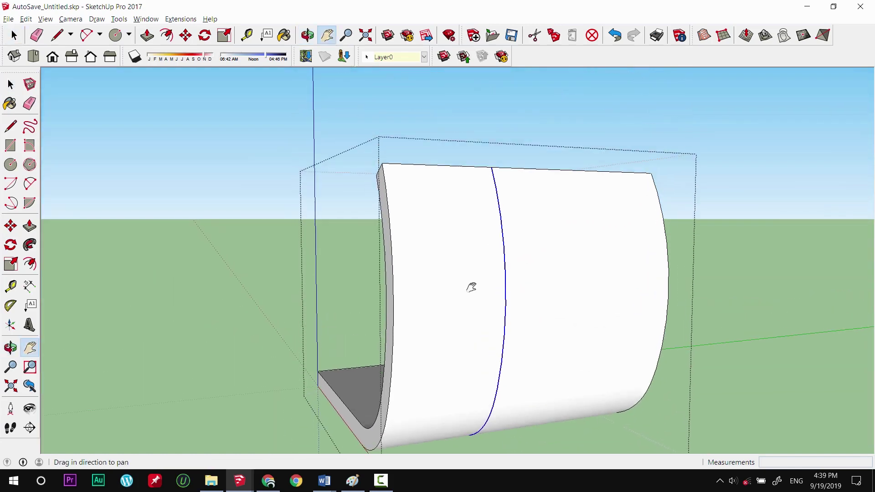
{"action": "middle_click_drag", "start_coordinate": [420, 318], "coordinate": [412, 307]}
{"action": "left_click", "coordinate": [414, 308]}
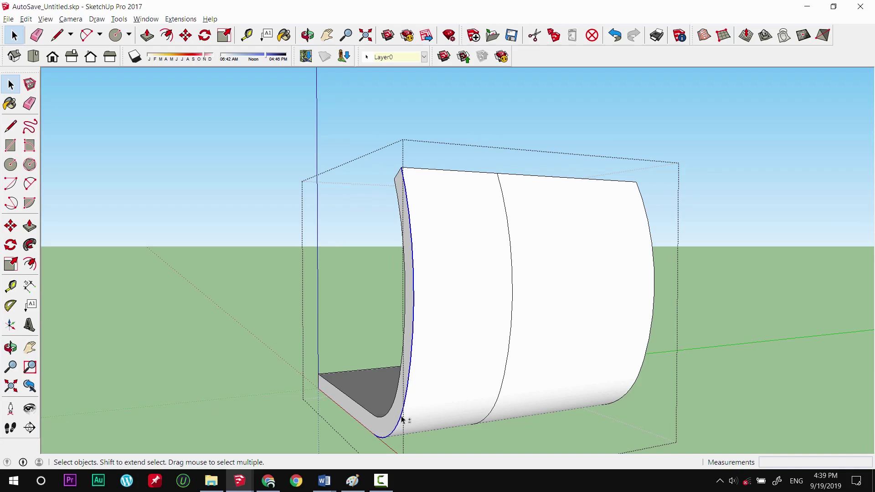
{"action": "middle_click_drag", "start_coordinate": [447, 290], "coordinate": [440, 283]}
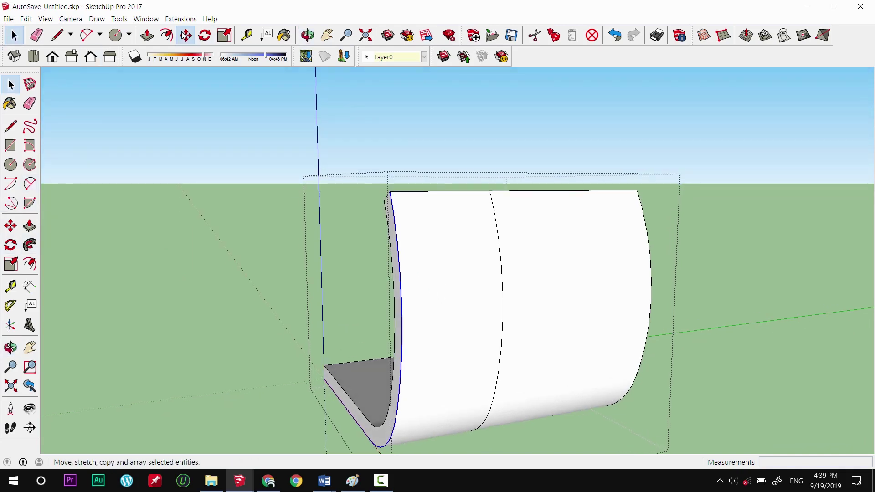
{"action": "left_click", "coordinate": [11, 226]}
{"action": "left_click", "coordinate": [391, 192]}
{"action": "key", "text": "Escape"}
{"action": "left_click", "coordinate": [399, 189]}
{"action": "key", "text": "ctrl"}
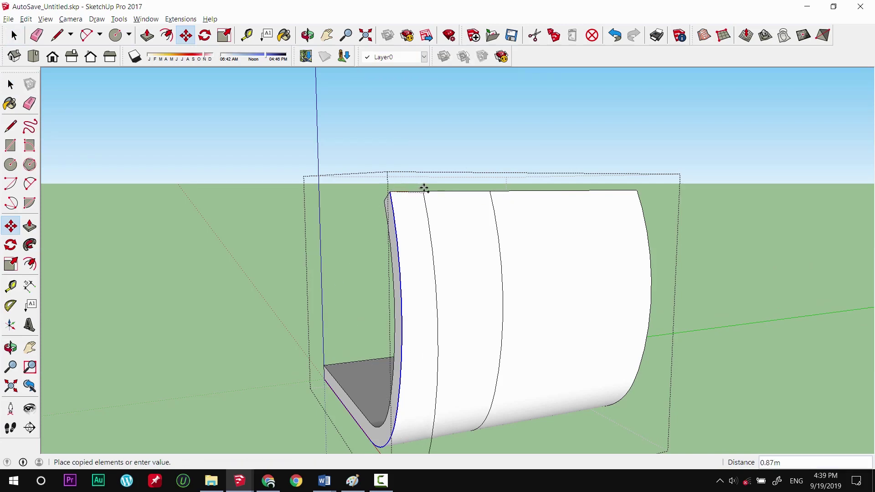
{"action": "left_click", "coordinate": [530, 188]}
{"action": "key", "text": "space"}
Select the narrow middle strip between the two copied curves
{"action": "mouse_move", "coordinate": [526, 324]}
{"action": "middle_mouse_down"}
{"action": "mouse_move", "coordinate": [526, 195]}
{"action": "mouse_move", "coordinate": [524, 274]}
{"action": "middle_mouse_up"}
{"action": "left_click", "coordinate": [525, 273]}
{"action": "mouse_move", "coordinate": [539, 316]}
{"action": "middle_mouse_down"}
{"action": "mouse_move", "coordinate": [524, 280]}
{"action": "mouse_move", "coordinate": [526, 299]}
{"action": "middle_mouse_up"}
{"action": "key", "text": "h"}
{"action": "mouse_move", "coordinate": [479, 244]}
{"action": "middle_mouse_down"}
{"action": "mouse_move", "coordinate": [430, 278]}
{"action": "mouse_move", "coordinate": [391, 260]}
{"action": "mouse_move", "coordinate": [408, 268]}
{"action": "mouse_move", "coordinate": [401, 302]}
{"action": "middle_mouse_up"}
{"action": "key", "text": "space"}
{"action": "scroll", "coordinate": [384, 289], "scroll_direction": "up", "scroll_amount": 3}
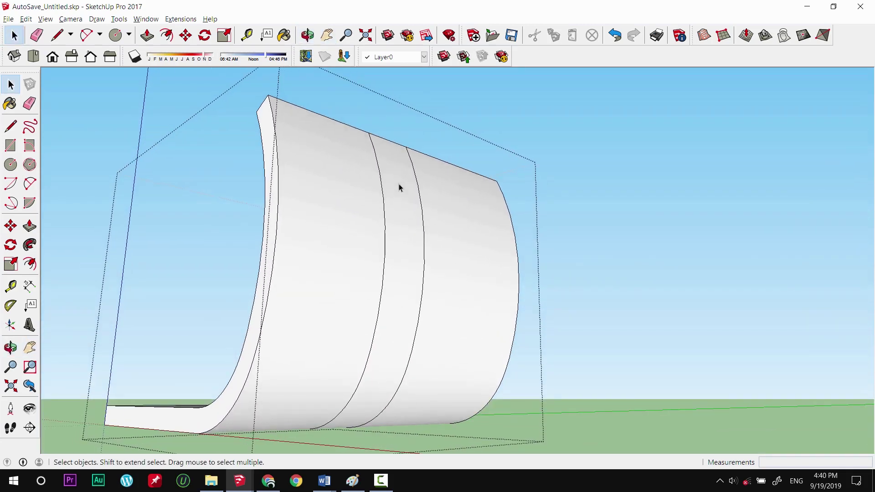
{"action": "left_click", "coordinate": [404, 228]}
{"action": "mouse_move", "coordinate": [405, 228]}
{"action": "middle_mouse_down"}
{"action": "mouse_move", "coordinate": [416, 268]}
{"action": "mouse_move", "coordinate": [438, 281]}
{"action": "middle_mouse_up"}
Draw a 2.70m-radius circle on the ground and pull it into a cylinder
{"action": "left_click", "coordinate": [529, 277]}
{"action": "key", "text": "space"}
{"action": "key", "text": "p"}
{"action": "mouse_move", "coordinate": [434, 291]}
{"action": "left_mouse_down"}
{"action": "mouse_move", "coordinate": [472, 227]}
{"action": "mouse_move", "coordinate": [472, 200]}
{"action": "mouse_move", "coordinate": [226, 157]}
{"action": "left_mouse_up"}
Raise the cylinder to full height and offset its top edge inward
{"action": "mouse_move", "coordinate": [385, 179]}
{"action": "middle_mouse_down"}
{"action": "mouse_move", "coordinate": [523, 247]}
{"action": "mouse_move", "coordinate": [499, 195]}
{"action": "mouse_move", "coordinate": [411, 248]}
{"action": "mouse_move", "coordinate": [612, 191]}
{"action": "middle_mouse_up"}
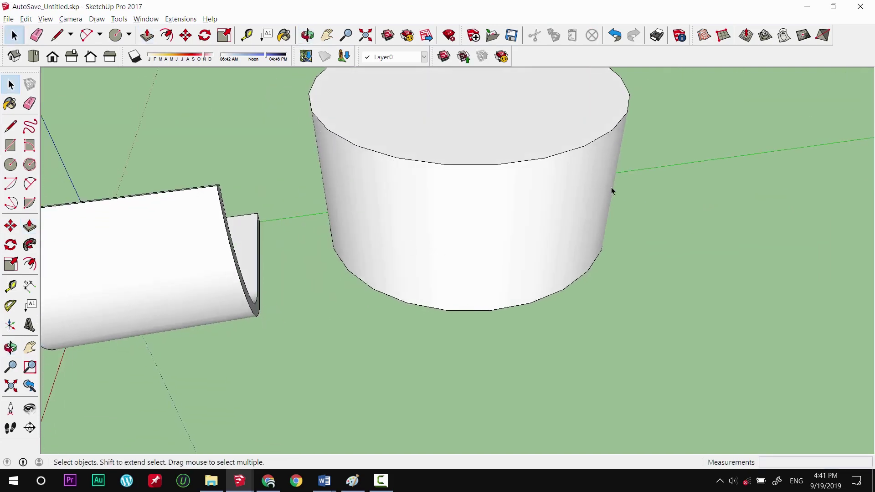
{"action": "middle_click_drag", "start_coordinate": [488, 233], "coordinate": [351, 182]}
{"action": "key", "text": "f"}
{"action": "left_click", "coordinate": [349, 184]}
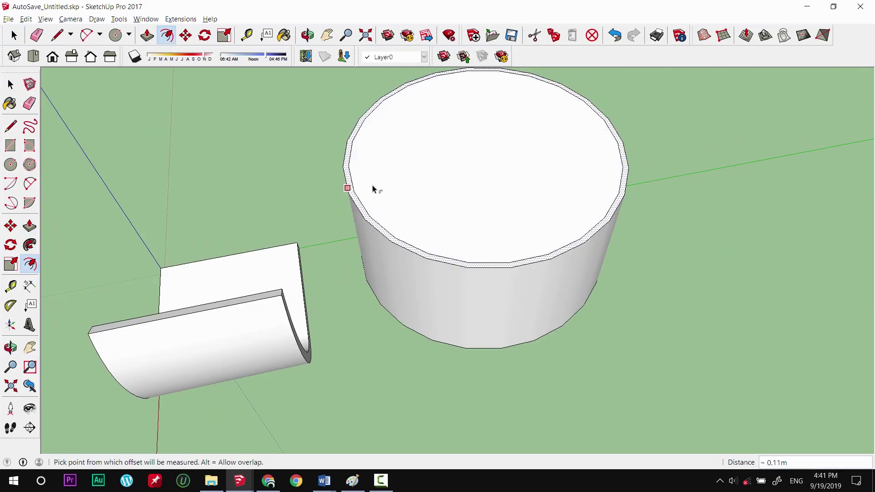
{"action": "key", "text": "space"}
{"action": "key", "text": "m"}
{"action": "key", "text": "space"}
Push the inner top face down through the cylinder to hollow the tube
{"action": "left_click", "coordinate": [436, 206]}
{"action": "key", "text": "p"}
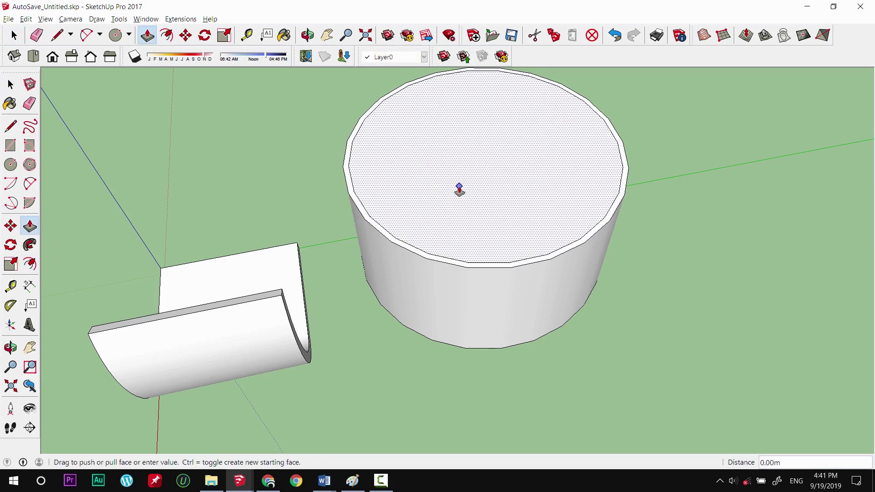
{"action": "left_click", "coordinate": [435, 203]}
{"action": "left_click", "coordinate": [493, 348]}
Begin an outward offset of the tube's top rim edge
{"action": "mouse_move", "coordinate": [494, 348]}
{"action": "middle_mouse_down"}
{"action": "mouse_move", "coordinate": [504, 275]}
{"action": "mouse_move", "coordinate": [542, 248]}
{"action": "mouse_move", "coordinate": [449, 270]}
{"action": "mouse_move", "coordinate": [442, 265]}
{"action": "mouse_move", "coordinate": [449, 256]}
{"action": "middle_mouse_up"}
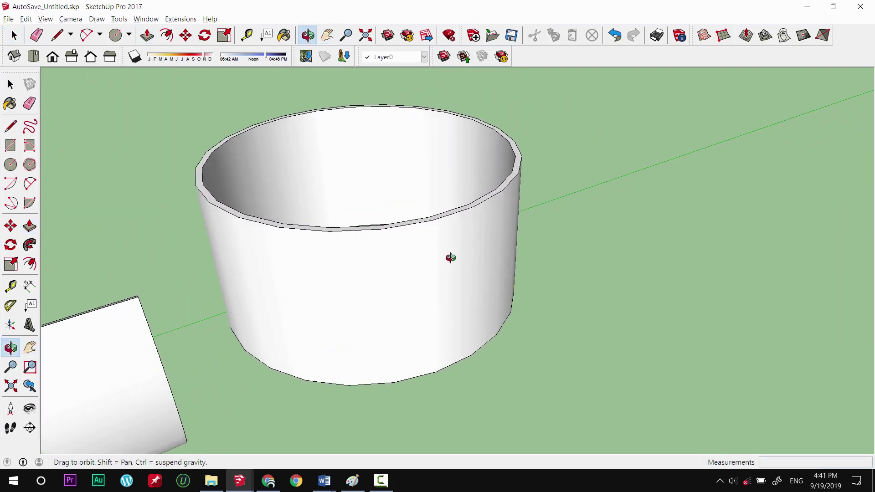
{"action": "mouse_move", "coordinate": [356, 231]}
{"action": "left_mouse_down"}
{"action": "mouse_move", "coordinate": [466, 278]}
{"action": "mouse_move", "coordinate": [458, 251]}
{"action": "left_mouse_up"}
{"action": "key", "text": "f"}
{"action": "left_click", "coordinate": [464, 254]}
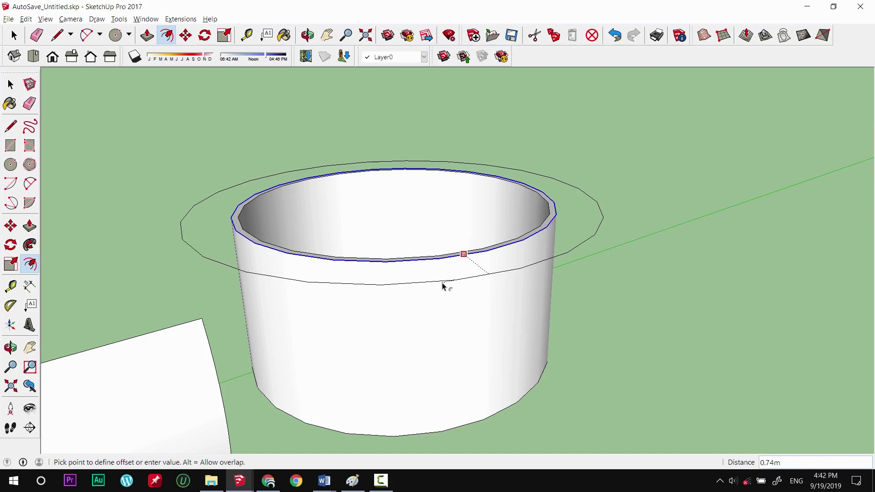
Undo the unwanted offset ring around the tube's rim
{"action": "left_click", "coordinate": [442, 286]}
{"action": "key", "text": "space"}
{"action": "key", "text": "ctrl+z"}
{"action": "scroll", "coordinate": [538, 337], "scroll_direction": "up", "scroll_amount": 2}
{"action": "scroll", "coordinate": [474, 319], "scroll_direction": "up", "scroll_amount": 2}
{"action": "left_click", "coordinate": [449, 306]}
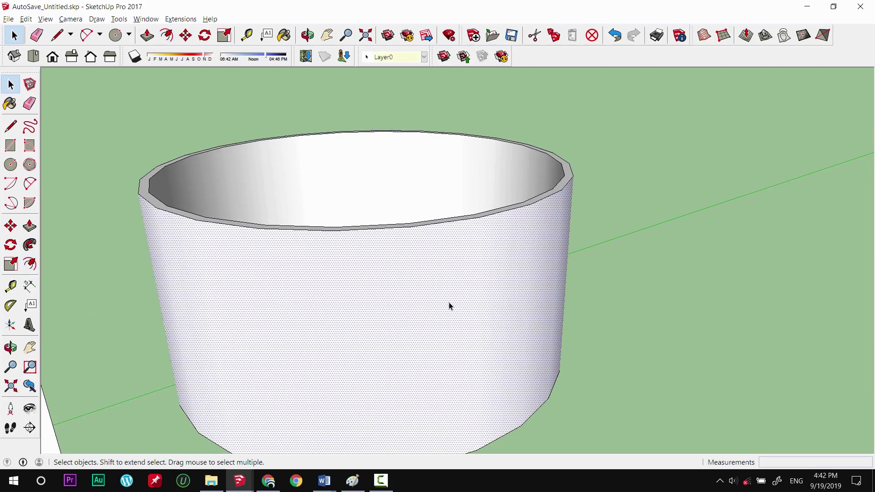
{"action": "middle_click_drag", "start_coordinate": [480, 326], "coordinate": [435, 315]}
{"action": "scroll", "coordinate": [509, 345], "scroll_direction": "down", "scroll_amount": 3}
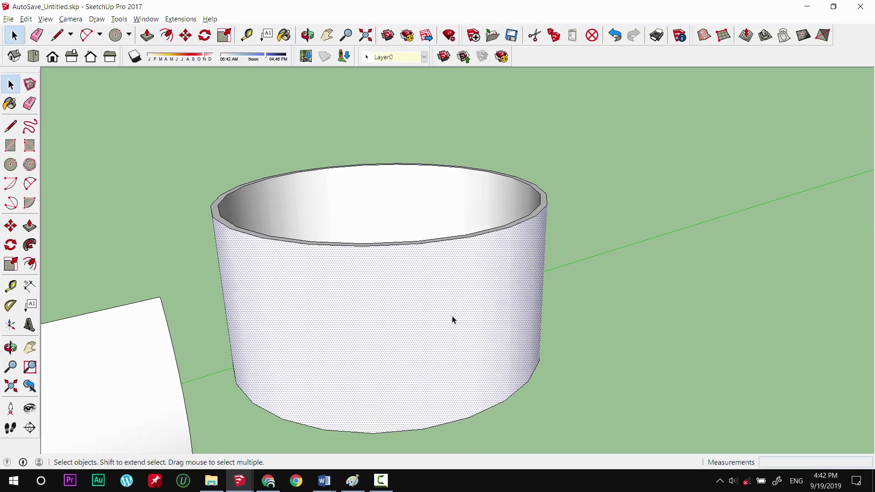
{"action": "key", "text": "f"}
{"action": "key", "text": "space"}
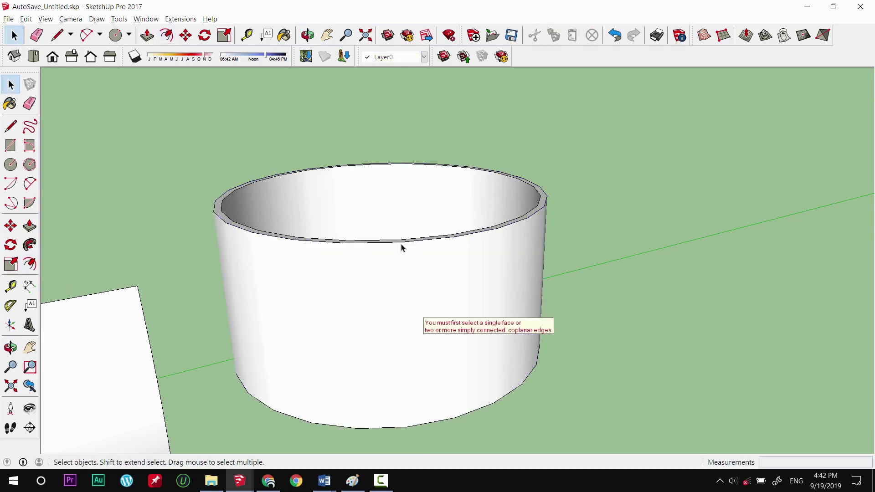
Copy the top rim edge twice down the outer wall to form a thin band
{"action": "left_click", "coordinate": [404, 245]}
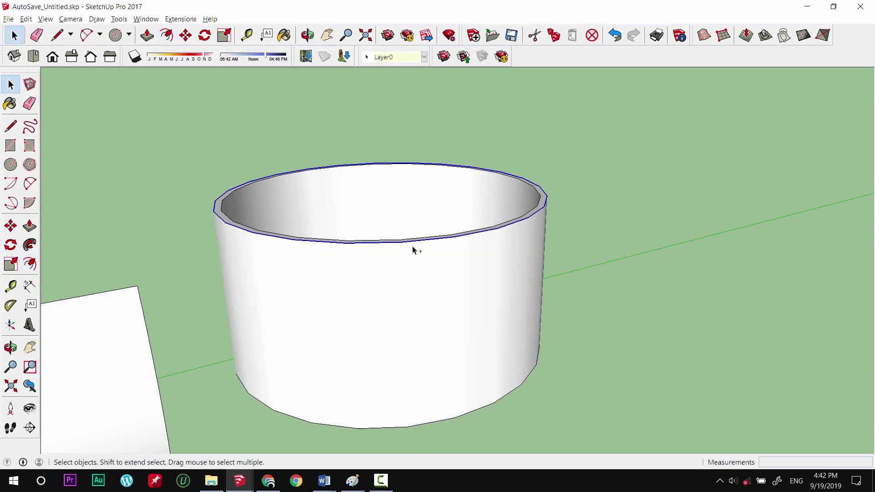
{"action": "key", "text": "m"}
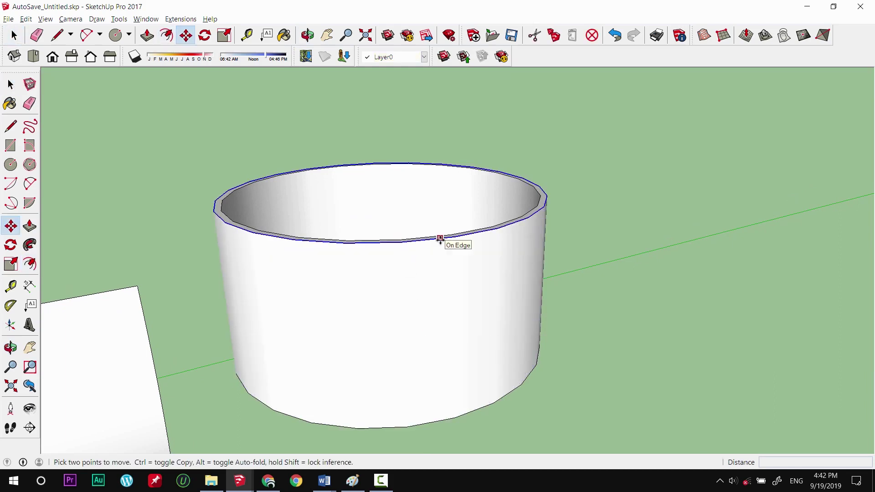
{"action": "left_click", "coordinate": [440, 239]}
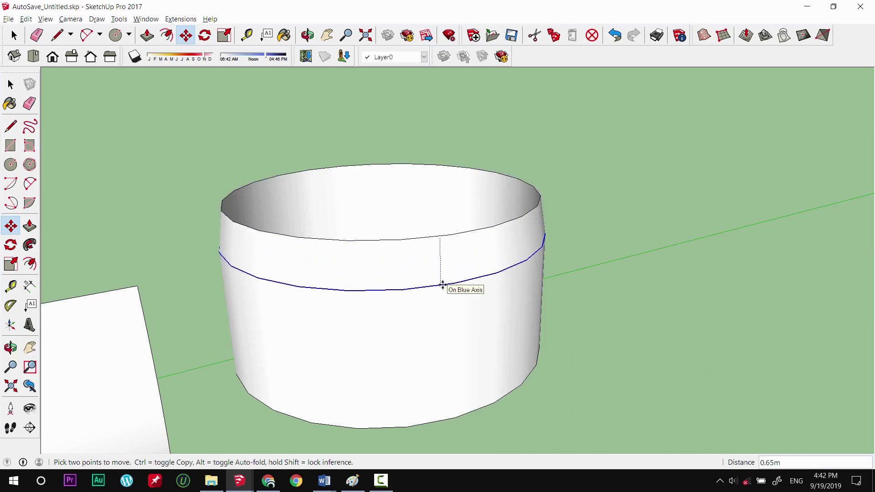
{"action": "key", "text": "ctrl"}
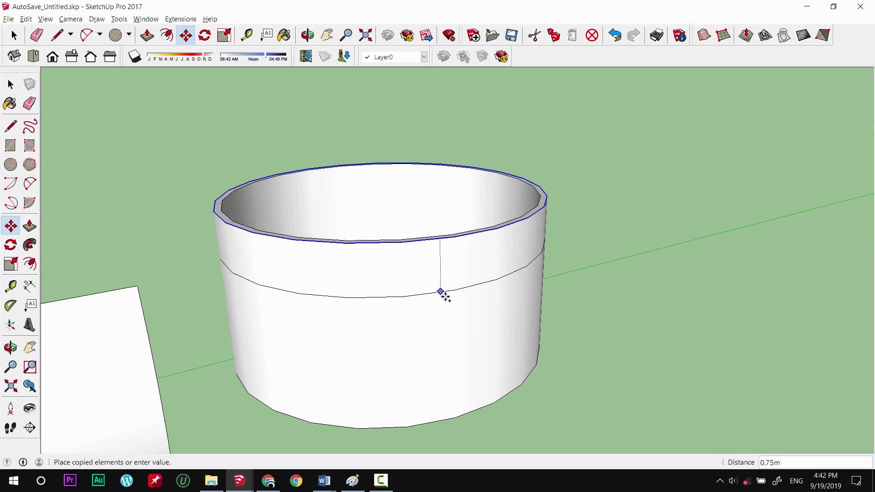
{"action": "left_click", "coordinate": [441, 297]}
{"action": "left_click", "coordinate": [443, 299]}
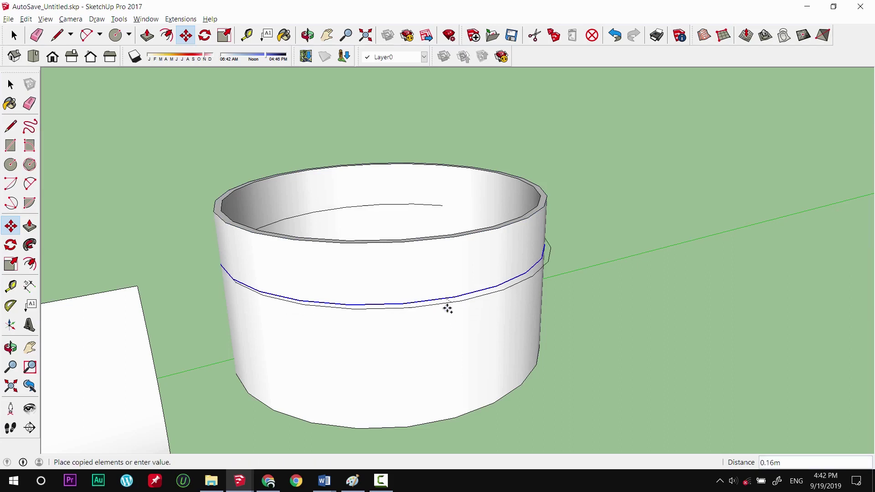
{"action": "scroll", "coordinate": [446, 311], "scroll_direction": "up", "scroll_amount": 1}
{"action": "scroll", "coordinate": [445, 312], "scroll_direction": "up", "scroll_amount": 1}
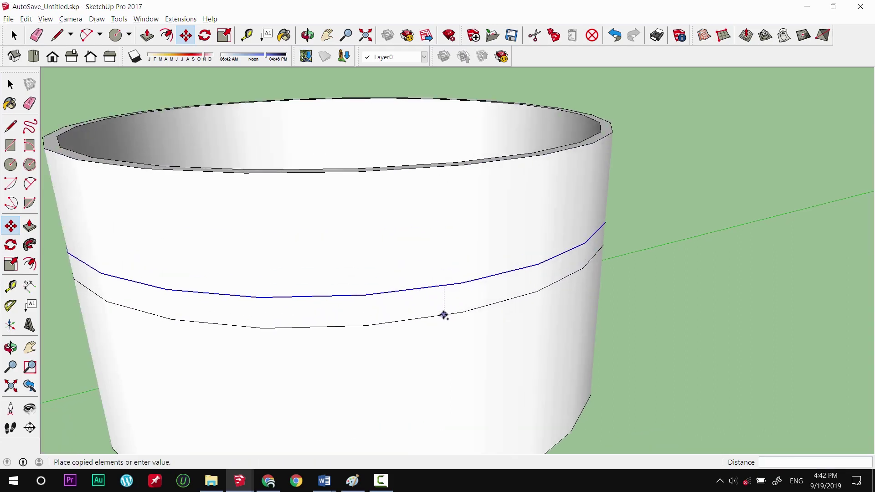
{"action": "scroll", "coordinate": [444, 313], "scroll_direction": "up", "scroll_amount": 1}
{"action": "left_click", "coordinate": [442, 296]}
{"action": "key", "text": "space"}
{"action": "scroll", "coordinate": [475, 292], "scroll_direction": "down", "scroll_amount": 2}
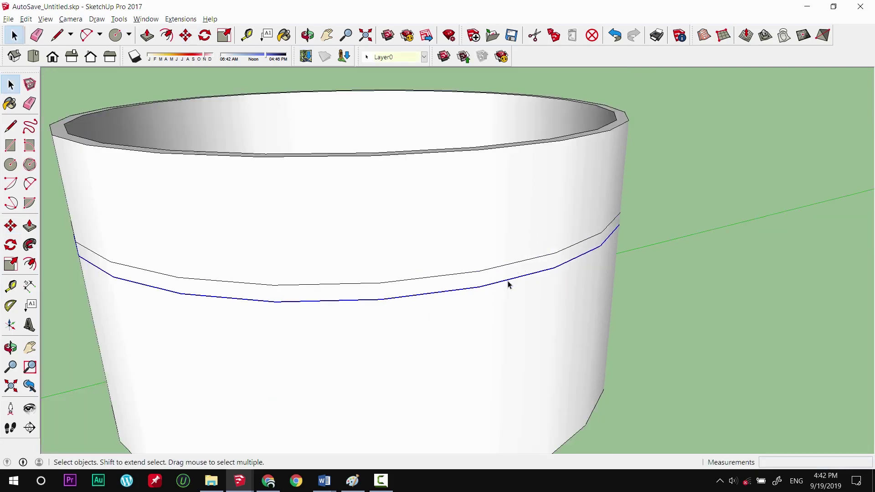
{"action": "scroll", "coordinate": [509, 285], "scroll_direction": "down", "scroll_amount": 2}
Select the band between the two copied rim lines
{"action": "left_click", "coordinate": [632, 301]}
{"action": "left_click", "coordinate": [493, 284]}
{"action": "key", "text": "p"}
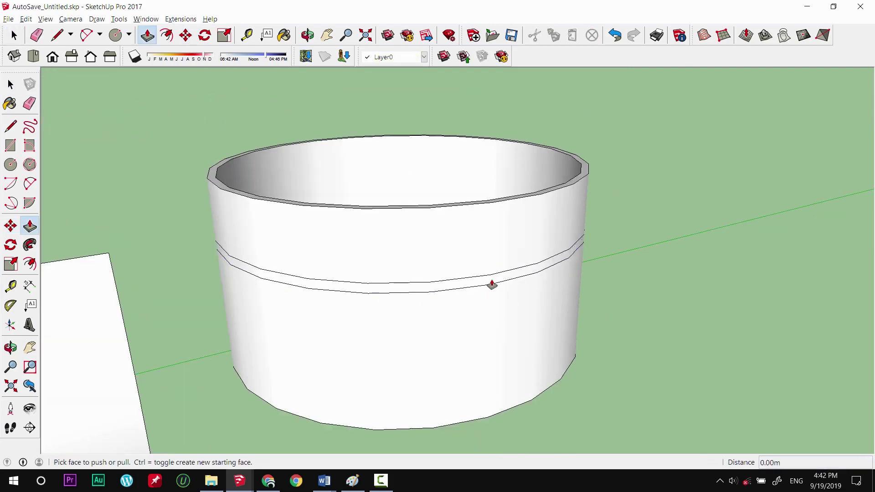
{"action": "key", "text": "space"}
{"action": "scroll", "coordinate": [633, 319], "scroll_direction": "up", "scroll_amount": 2}
{"action": "mouse_move", "coordinate": [633, 318]}
{"action": "middle_mouse_down"}
{"action": "mouse_move", "coordinate": [548, 266]}
{"action": "mouse_move", "coordinate": [527, 281]}
{"action": "middle_mouse_up"}
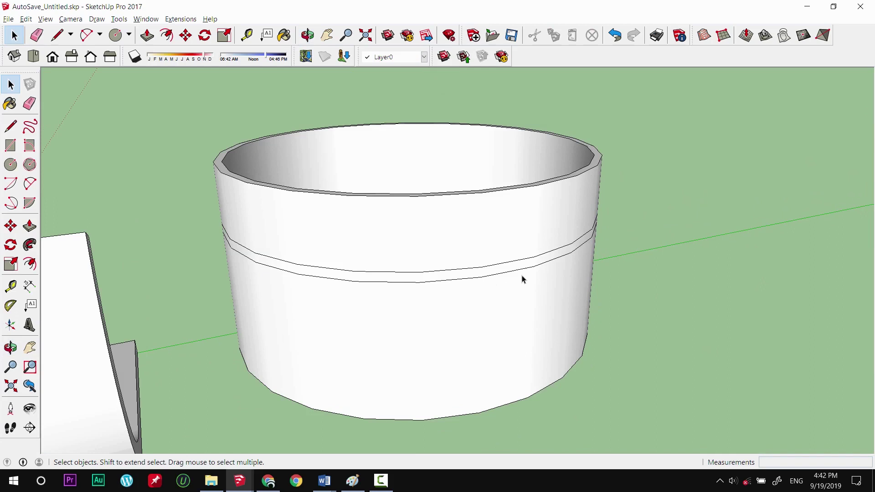
Draw two short lines across the band to cut out a section
{"action": "key", "text": "l"}
{"action": "left_click", "coordinate": [419, 273]}
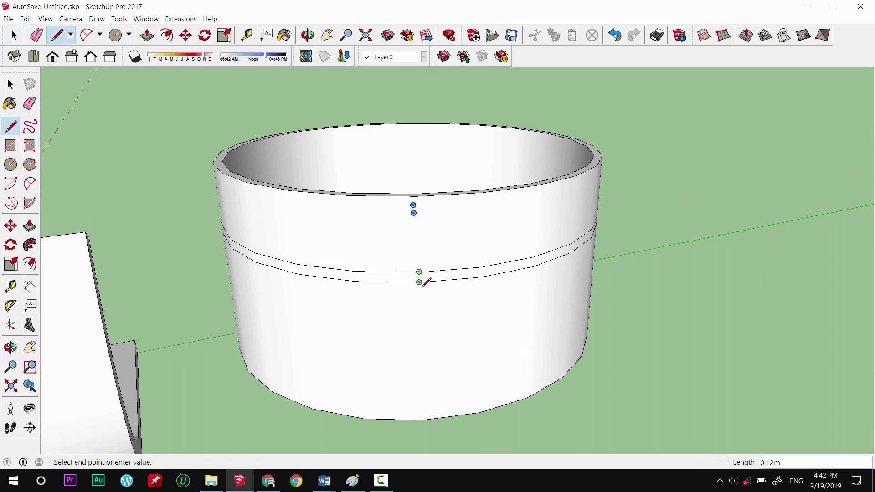
{"action": "key", "text": "space"}
{"action": "key", "text": "l"}
{"action": "left_click", "coordinate": [572, 245]}
{"action": "key", "text": "space"}
Select the short band section between the two lines
{"action": "key", "text": "p"}
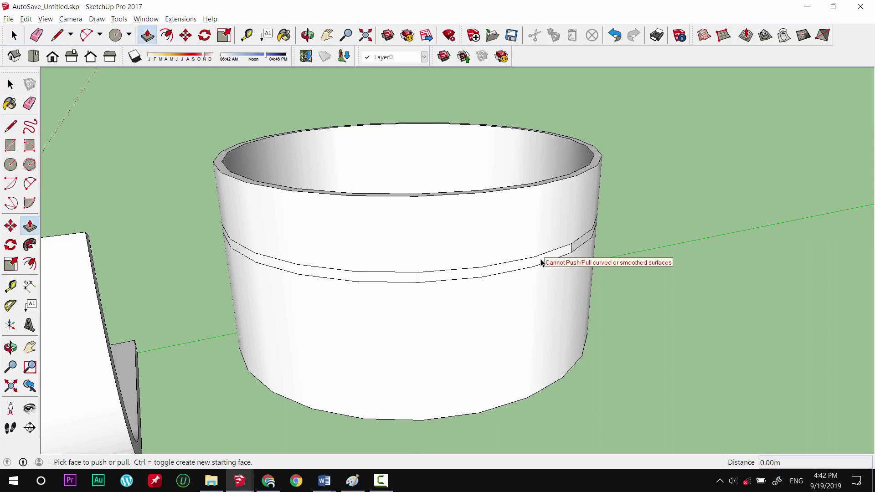
{"action": "key", "text": "space"}
{"action": "left_click", "coordinate": [512, 269]}
{"action": "scroll", "coordinate": [483, 274], "scroll_direction": "up", "scroll_amount": 1}
{"action": "mouse_move", "coordinate": [483, 275]}
{"action": "middle_mouse_down"}
{"action": "mouse_move", "coordinate": [635, 289]}
{"action": "mouse_move", "coordinate": [494, 262]}
{"action": "mouse_move", "coordinate": [471, 275]}
{"action": "middle_mouse_up"}
Erase the leftover band edges, leaving one short strip, and select it
{"action": "key", "text": "e"}
{"action": "mouse_move", "coordinate": [395, 264]}
{"action": "left_mouse_down"}
{"action": "mouse_move", "coordinate": [396, 275]}
{"action": "mouse_move", "coordinate": [433, 276]}
{"action": "left_mouse_up"}
{"action": "mouse_move", "coordinate": [433, 276]}
{"action": "middle_mouse_down"}
{"action": "mouse_move", "coordinate": [402, 279]}
{"action": "mouse_move", "coordinate": [402, 324]}
{"action": "mouse_move", "coordinate": [495, 256]}
{"action": "middle_mouse_up"}
{"action": "key", "text": "space"}
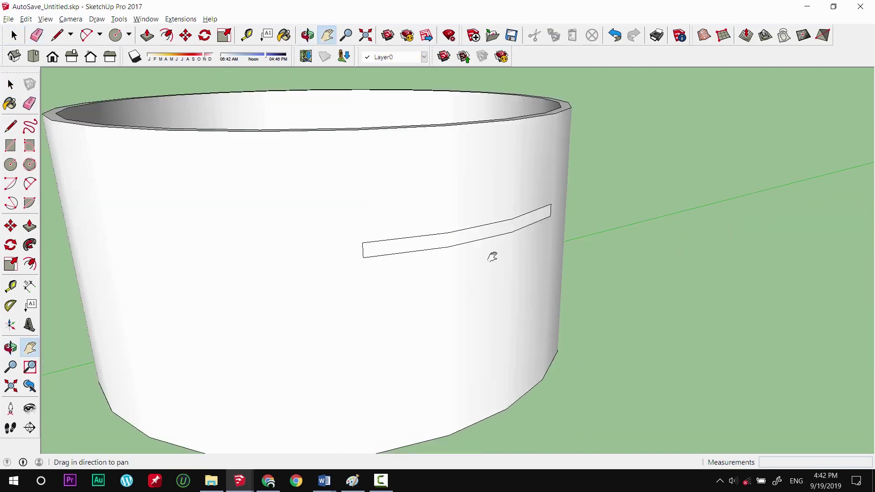
{"action": "key", "text": "space"}
{"action": "left_click", "coordinate": [434, 250]}
{"action": "middle_click_drag", "start_coordinate": [433, 250], "coordinate": [555, 268]}
Copy the short strip out along the red axis, about 0.76m from the wall
{"action": "key", "text": "m"}
{"action": "left_click", "coordinate": [530, 263], "text": "ctrl"}
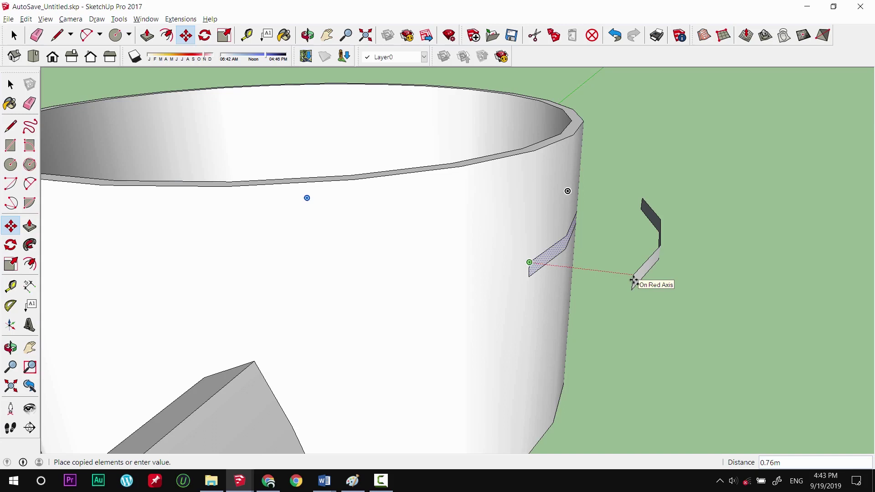
{"action": "left_click", "coordinate": [670, 286]}
{"action": "mouse_move", "coordinate": [680, 299]}
{"action": "middle_mouse_down"}
{"action": "mouse_move", "coordinate": [556, 319]}
{"action": "mouse_move", "coordinate": [561, 335]}
{"action": "middle_mouse_up"}
Draw edges between the band corners to close it into a face
{"action": "key", "text": "l"}
{"action": "left_click", "coordinate": [527, 360]}
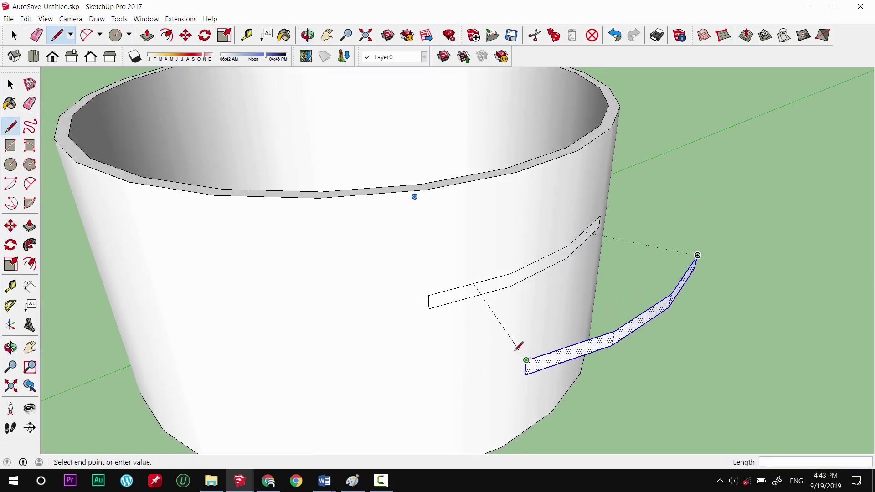
{"action": "left_click", "coordinate": [429, 295]}
{"action": "key", "text": "Escape"}
{"action": "left_click", "coordinate": [697, 255]}
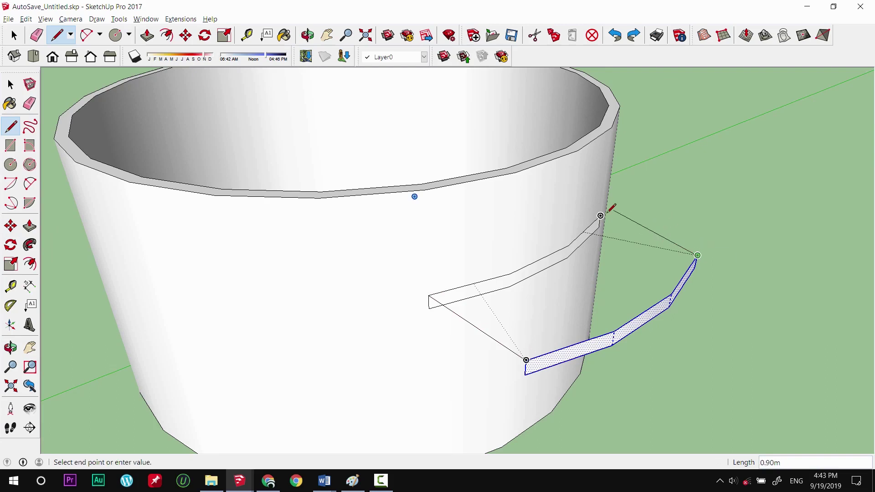
{"action": "left_click", "coordinate": [601, 215]}
{"action": "key", "text": "space"}
{"action": "mouse_move", "coordinate": [540, 338]}
{"action": "middle_mouse_down"}
{"action": "mouse_move", "coordinate": [586, 260]}
{"action": "mouse_move", "coordinate": [528, 250]}
{"action": "mouse_move", "coordinate": [591, 237]}
{"action": "mouse_move", "coordinate": [596, 256]}
{"action": "mouse_move", "coordinate": [600, 236]}
{"action": "mouse_move", "coordinate": [638, 298]}
{"action": "mouse_move", "coordinate": [645, 272]}
{"action": "middle_mouse_up"}
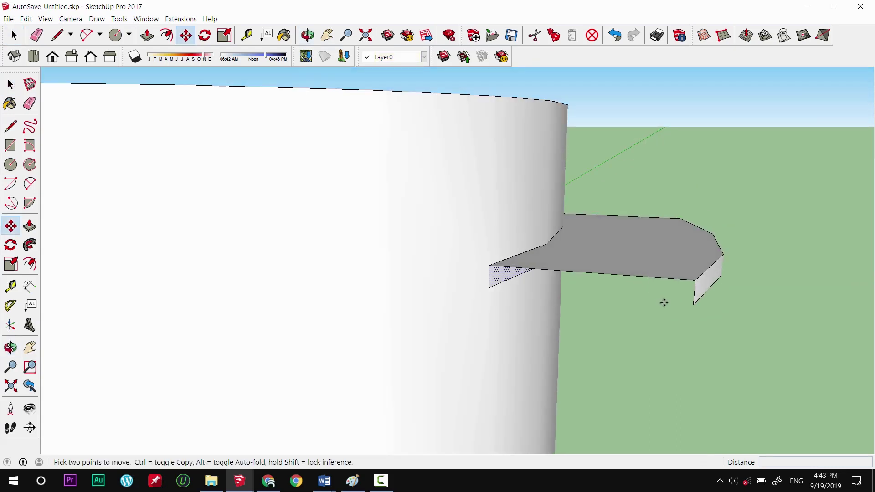
Push/Pull the ledge face into a thin slab
{"action": "key", "text": "space"}
{"action": "left_click", "coordinate": [655, 258]}
{"action": "key", "text": "p"}
{"action": "left_click", "coordinate": [654, 261]}
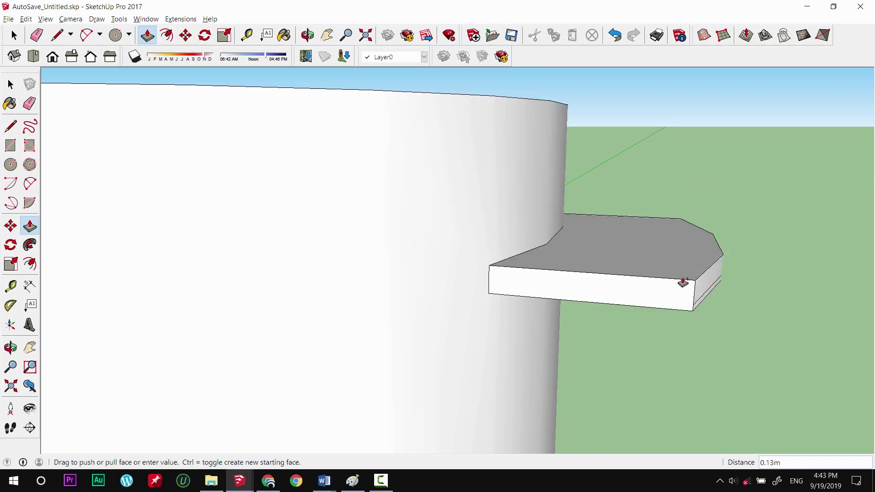
{"action": "left_click", "coordinate": [694, 308]}
Delete the whole cylinder and slab, returning to the curved shell
{"action": "mouse_move", "coordinate": [722, 327]}
{"action": "middle_mouse_down"}
{"action": "mouse_move", "coordinate": [574, 291]}
{"action": "mouse_move", "coordinate": [615, 278]}
{"action": "mouse_move", "coordinate": [504, 369]}
{"action": "mouse_move", "coordinate": [385, 367]}
{"action": "mouse_move", "coordinate": [488, 348]}
{"action": "mouse_move", "coordinate": [556, 381]}
{"action": "middle_mouse_up"}
{"action": "scroll", "coordinate": [555, 381], "scroll_direction": "up", "scroll_amount": 2}
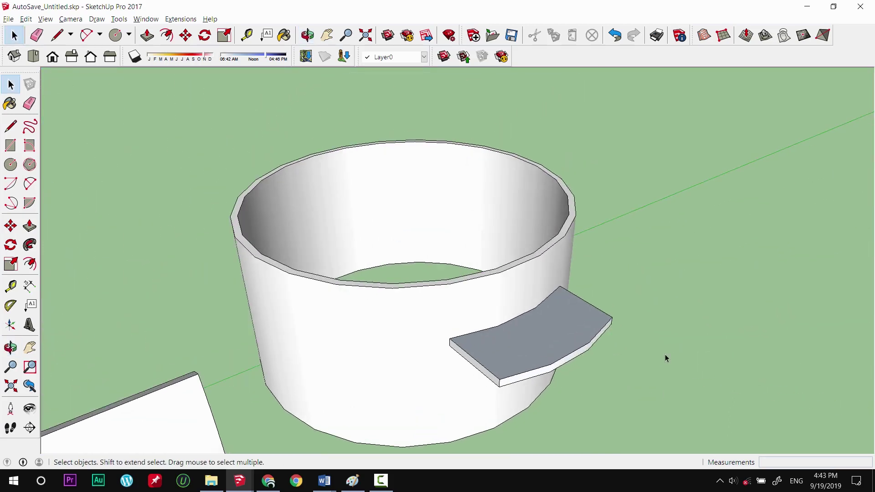
{"action": "mouse_move", "coordinate": [380, 323]}
{"action": "middle_mouse_down", "text": "shift"}
{"action": "mouse_move", "coordinate": [379, 271]}
{"action": "mouse_move", "coordinate": [409, 303]}
{"action": "middle_mouse_up", "text": "shift"}
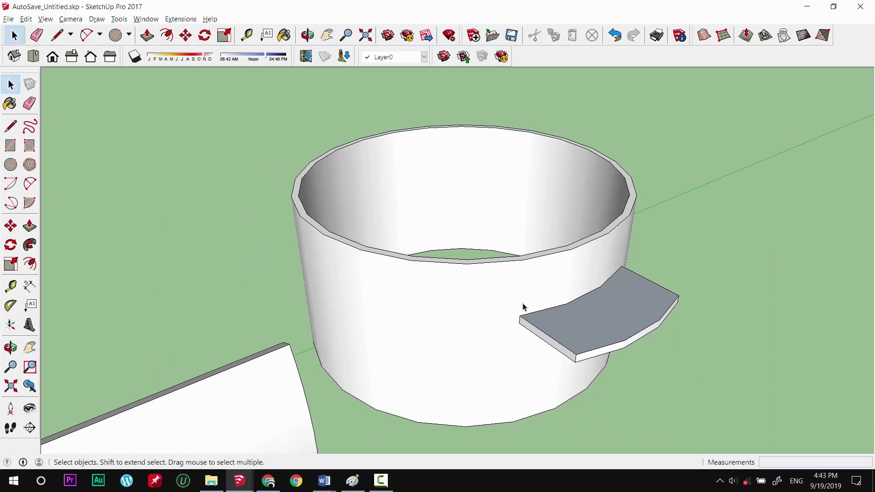
{"action": "triple_click", "coordinate": [523, 307]}
{"action": "key", "text": "Delete"}
{"action": "mouse_move", "coordinate": [404, 309]}
{"action": "middle_mouse_down", "text": "shift"}
{"action": "mouse_move", "coordinate": [488, 240]}
{"action": "mouse_move", "coordinate": [505, 316]}
{"action": "mouse_move", "coordinate": [492, 304]}
{"action": "middle_mouse_up", "text": "shift"}
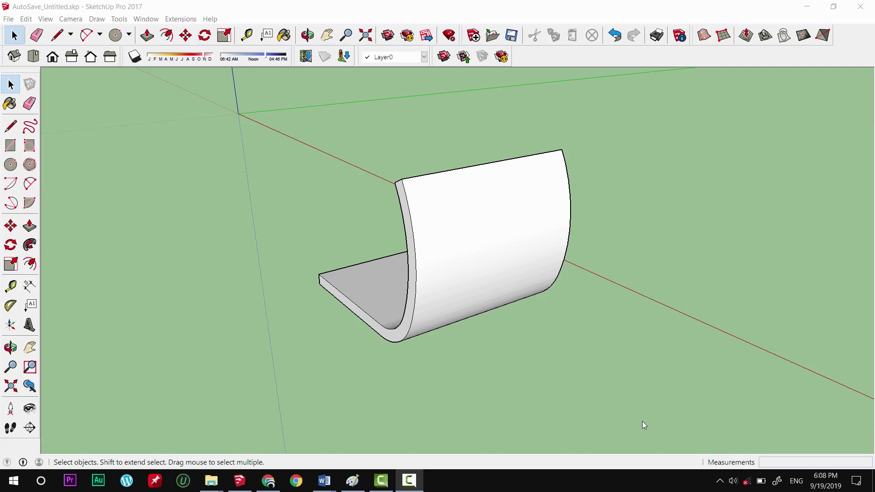
Orbit around the chair and switch to the Paint Bucket so the material panels appear
{"action": "middle_click_drag", "start_coordinate": [473, 279], "coordinate": [553, 248]}
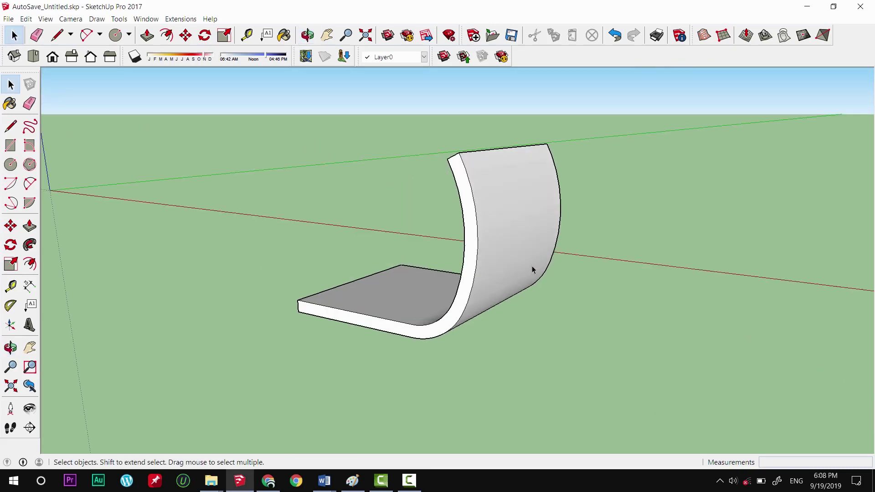
{"action": "scroll", "coordinate": [532, 269], "scroll_direction": "up", "scroll_amount": 2}
{"action": "key", "text": "h"}
{"action": "mouse_move", "coordinate": [504, 236]}
{"action": "middle_mouse_down"}
{"action": "mouse_move", "coordinate": [358, 253]}
{"action": "mouse_move", "coordinate": [397, 250]}
{"action": "mouse_move", "coordinate": [476, 282]}
{"action": "middle_mouse_up"}
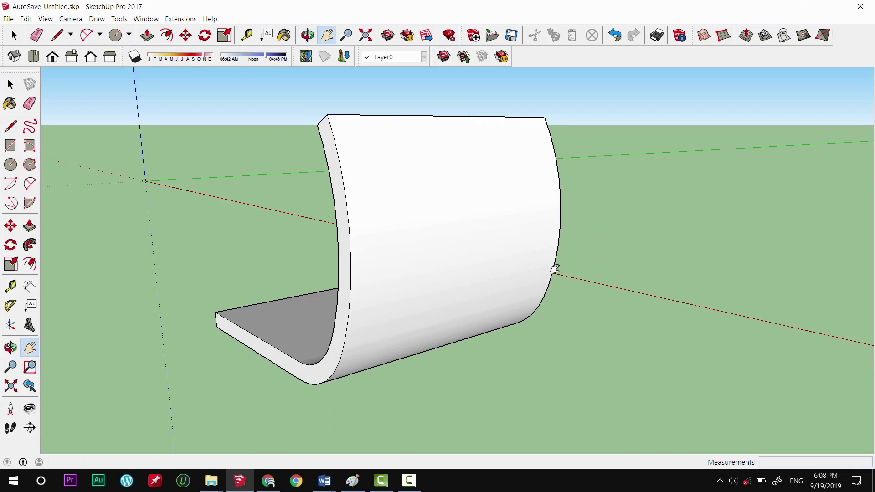
{"action": "key", "text": "m"}
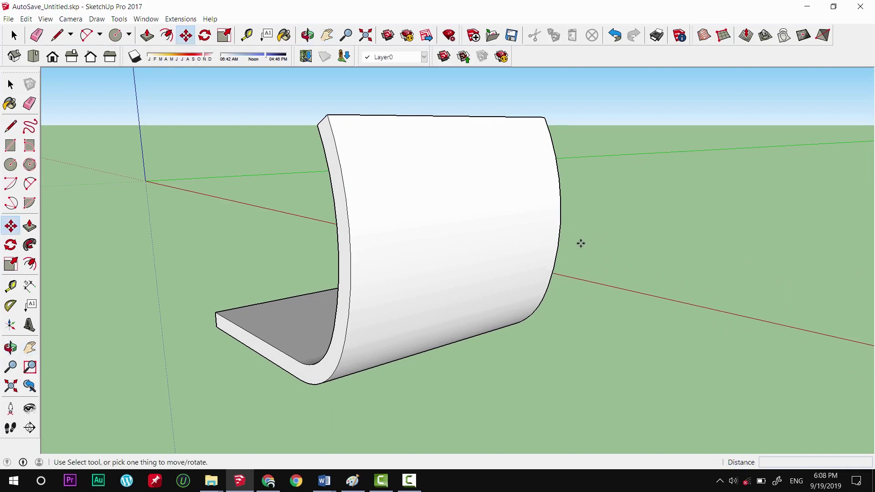
{"action": "key", "text": "b"}
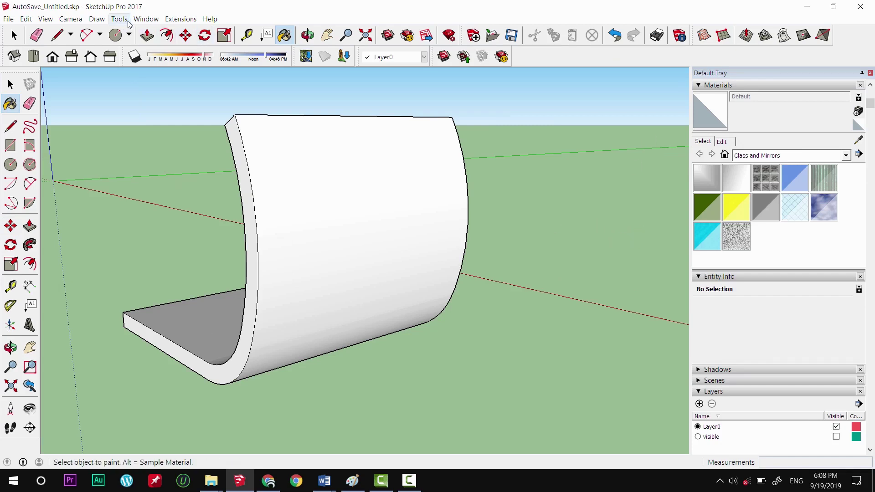
Hide and reshow the Default Tray, then collapse, expand and browse the Materials panel categories
{"action": "left_click", "coordinate": [146, 19]}
{"action": "mouse_move", "coordinate": [165, 31]}
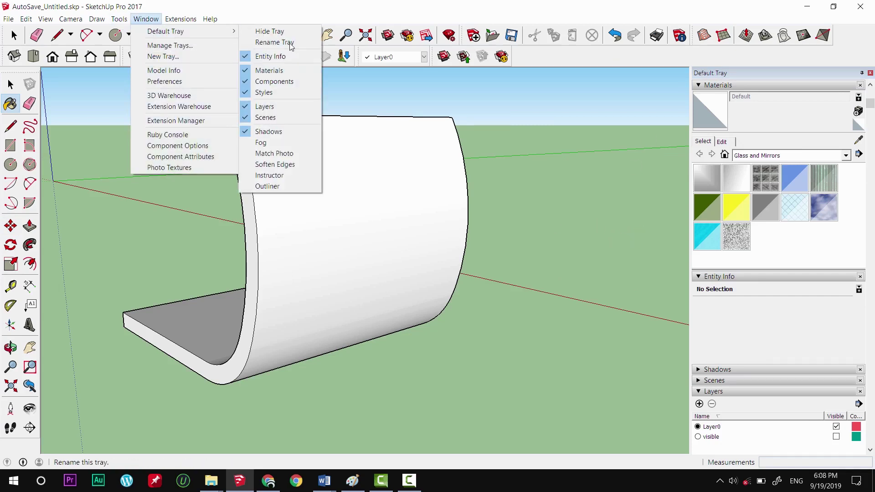
{"action": "left_click", "coordinate": [278, 31]}
{"action": "left_click", "coordinate": [146, 19]}
{"action": "left_click", "coordinate": [276, 31]}
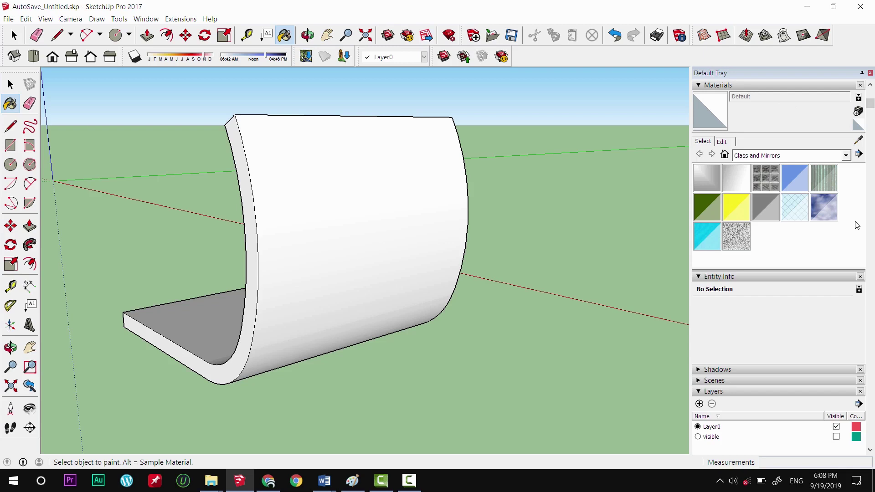
{"action": "left_click", "coordinate": [698, 86]}
{"action": "left_click", "coordinate": [705, 87]}
{"action": "left_click", "coordinate": [768, 155]}
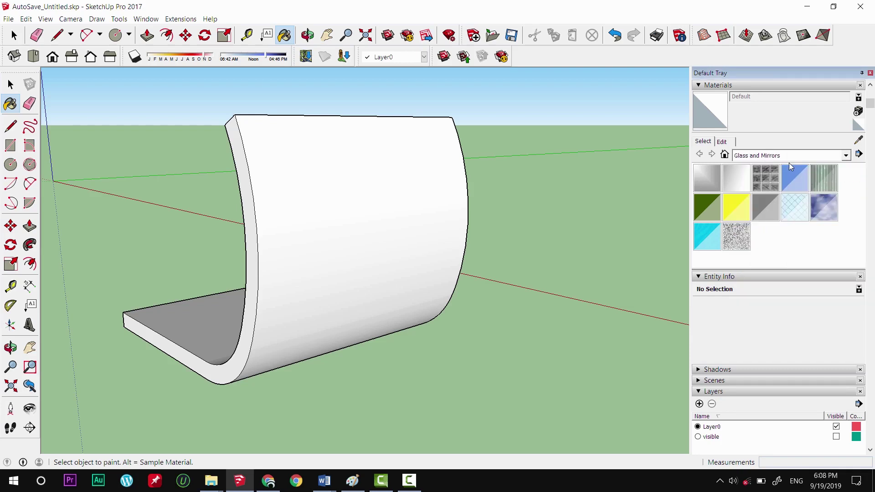
Check the lesson 7 folder, return to SketchUp, and bring up the File menu
{"action": "key", "text": "alt+Tab"}
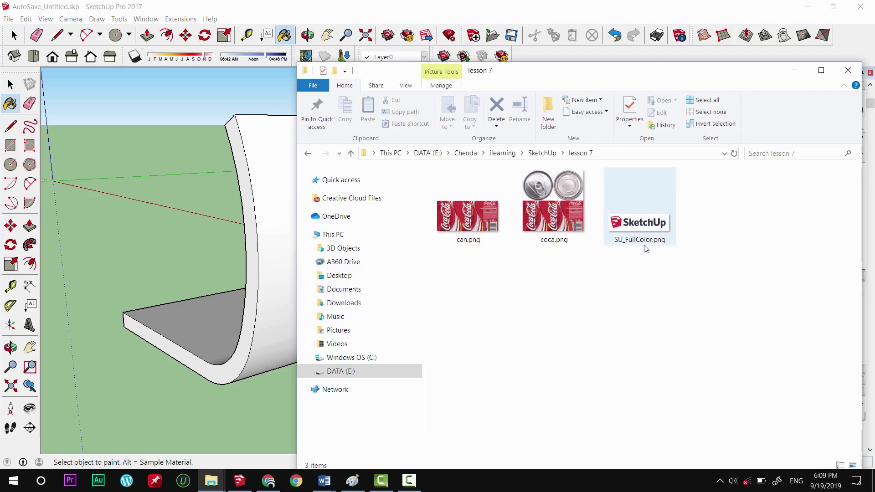
{"action": "left_click", "coordinate": [176, 192]}
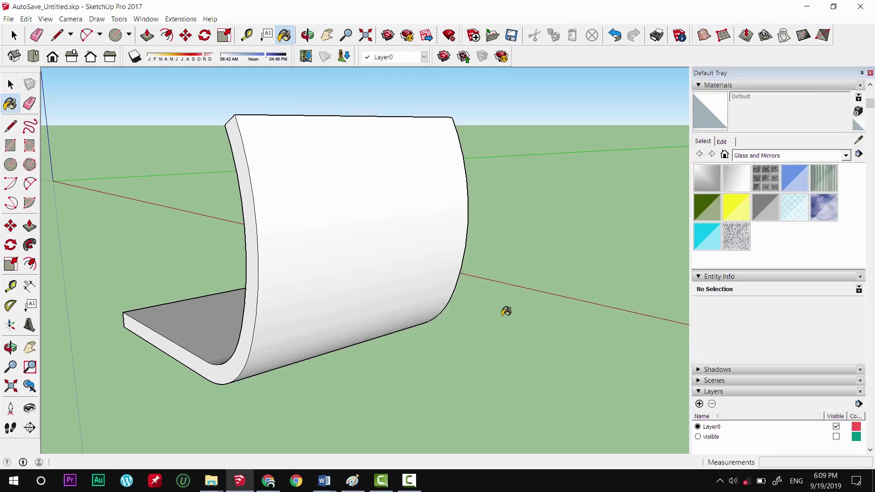
{"action": "key", "text": "space"}
{"action": "left_click", "coordinate": [8, 18]}
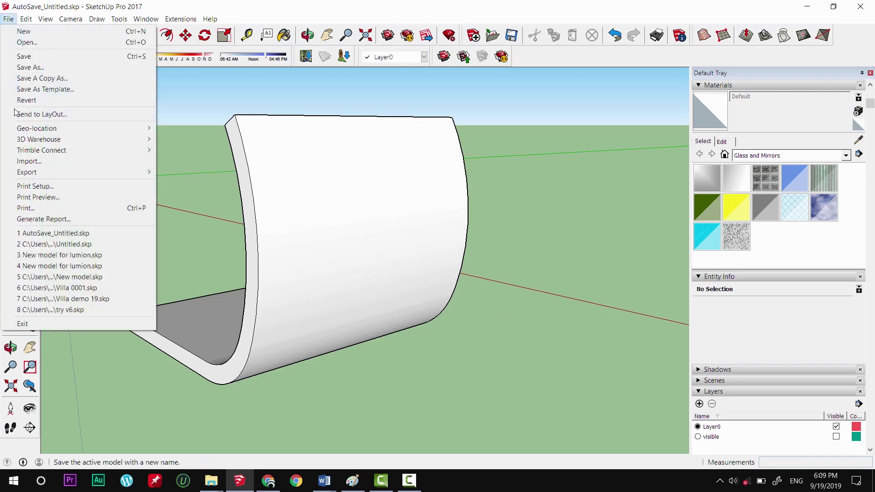
Import SU_FullColor.png as an image, anchoring its first corner at the chair's top-left
{"action": "left_click", "coordinate": [29, 161]}
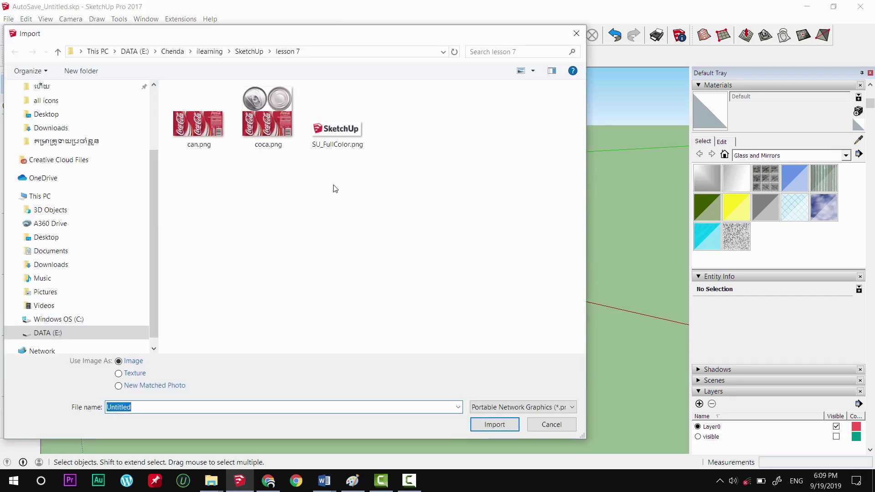
{"action": "left_click", "coordinate": [338, 118]}
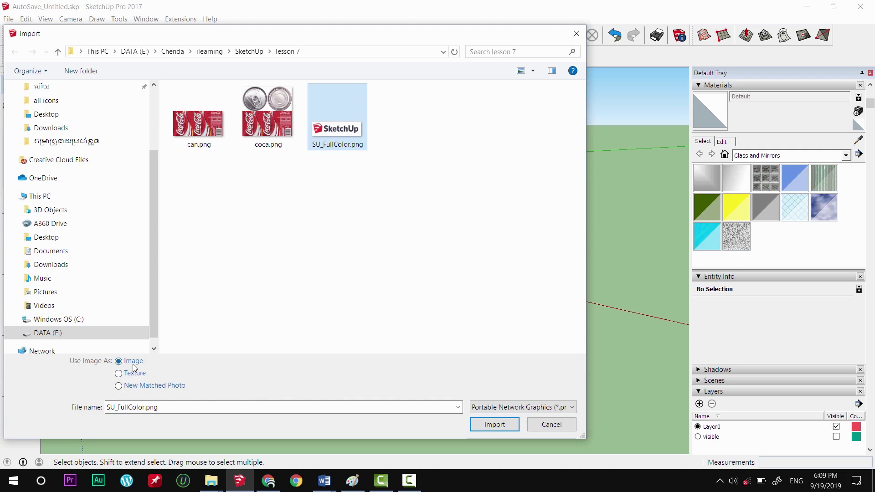
{"action": "left_click", "coordinate": [502, 426]}
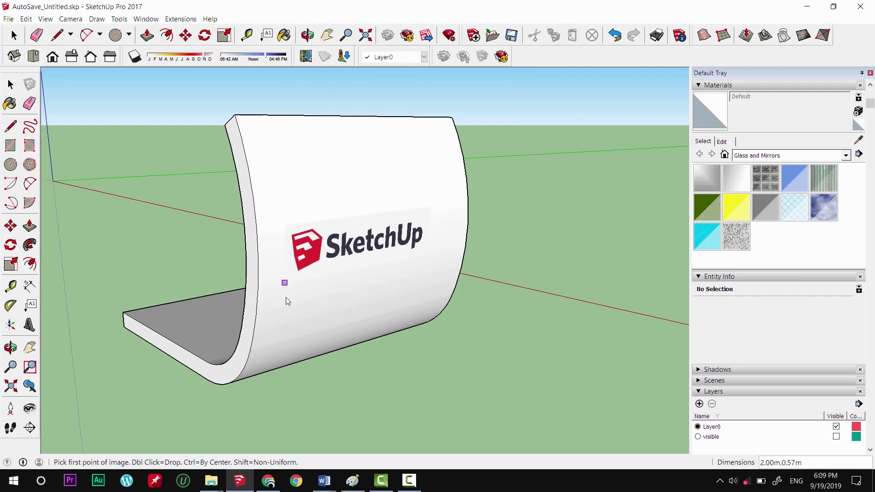
{"action": "scroll", "coordinate": [293, 273], "scroll_direction": "down", "scroll_amount": 2}
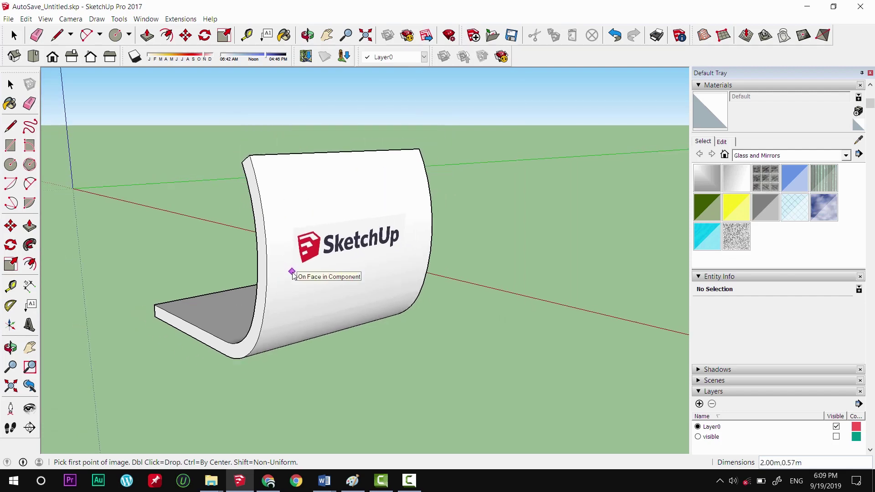
{"action": "scroll", "coordinate": [293, 274], "scroll_direction": "down", "scroll_amount": 1}
{"action": "left_click", "coordinate": [257, 176]}
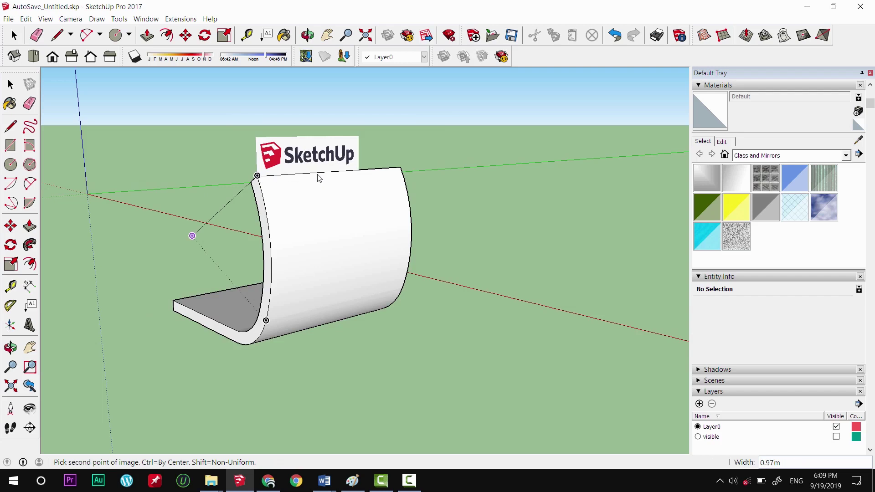
Fix the logo image's width at the chair's top-right corner and centre the view on it
{"action": "left_click", "coordinate": [401, 167]}
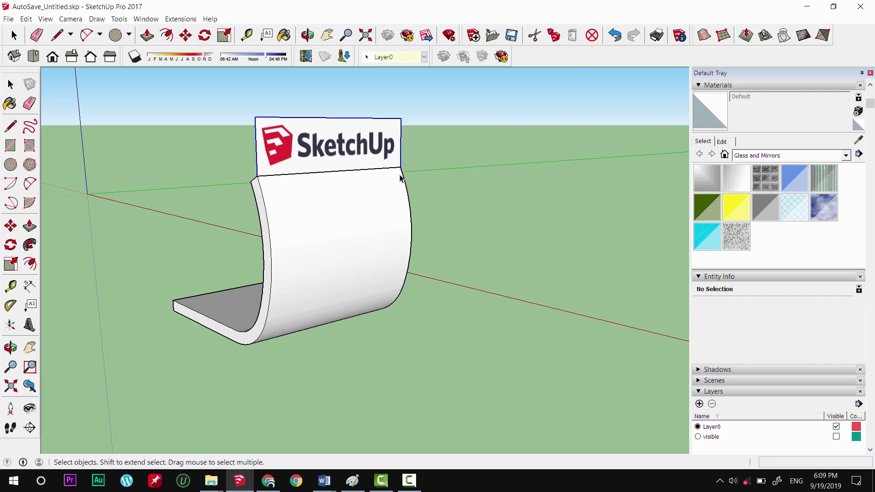
{"action": "left_click", "coordinate": [330, 167]}
{"action": "scroll", "coordinate": [331, 173], "scroll_direction": "up", "scroll_amount": 3}
{"action": "scroll", "coordinate": [331, 191], "scroll_direction": "up", "scroll_amount": 3}
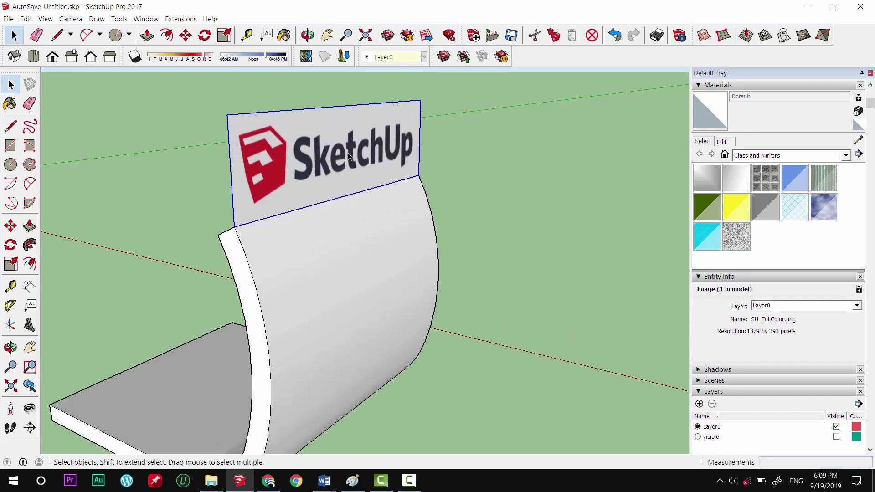
{"action": "scroll", "coordinate": [334, 219], "scroll_direction": "up", "scroll_amount": 3}
{"action": "key", "text": "h"}
{"action": "left_click_drag", "start_coordinate": [335, 243], "coordinate": [394, 214]}
{"action": "key", "text": "space"}
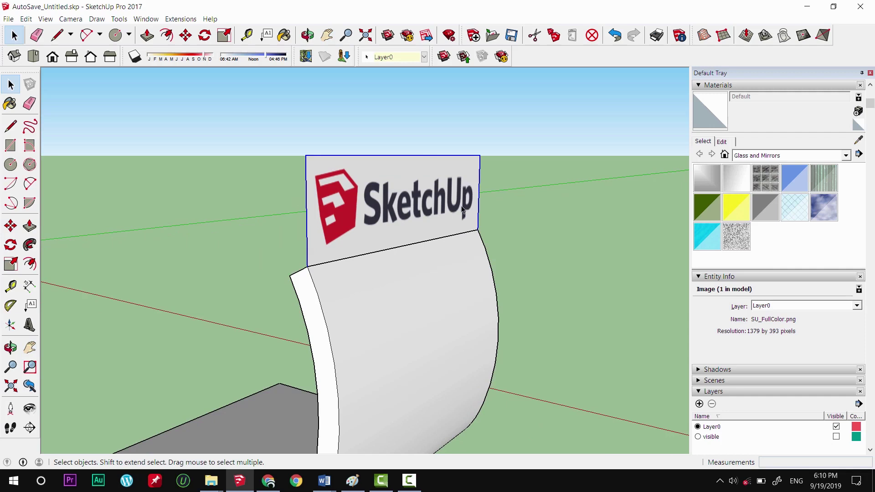
Explode the logo image into a textured face and sample its SU_FullColor material
{"action": "right_click", "coordinate": [402, 204]}
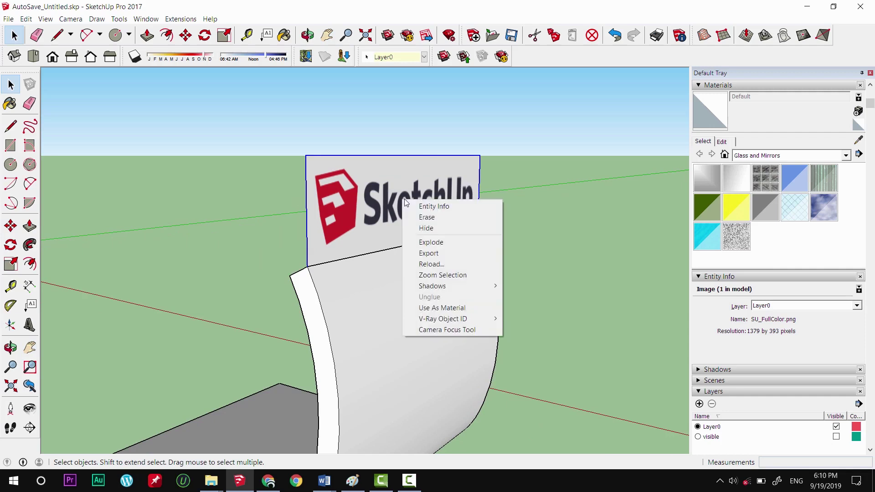
{"action": "left_click", "coordinate": [447, 241]}
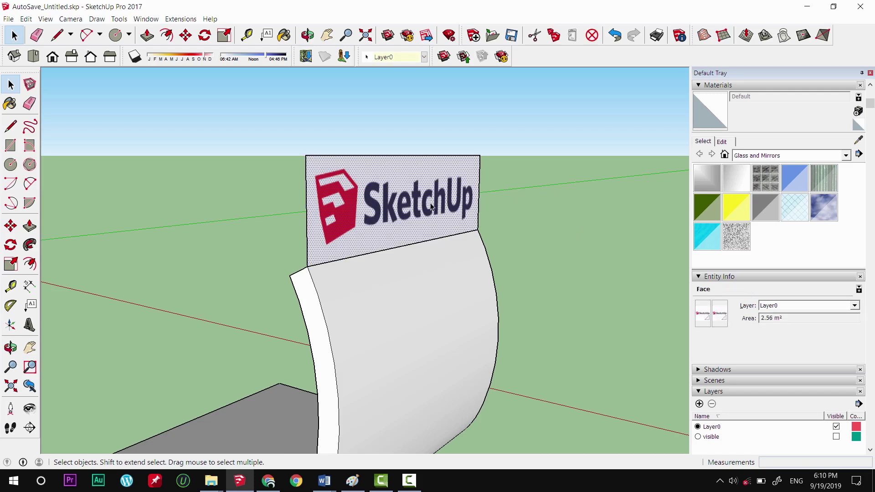
{"action": "key", "text": "b"}
{"action": "key", "text": "alt"}
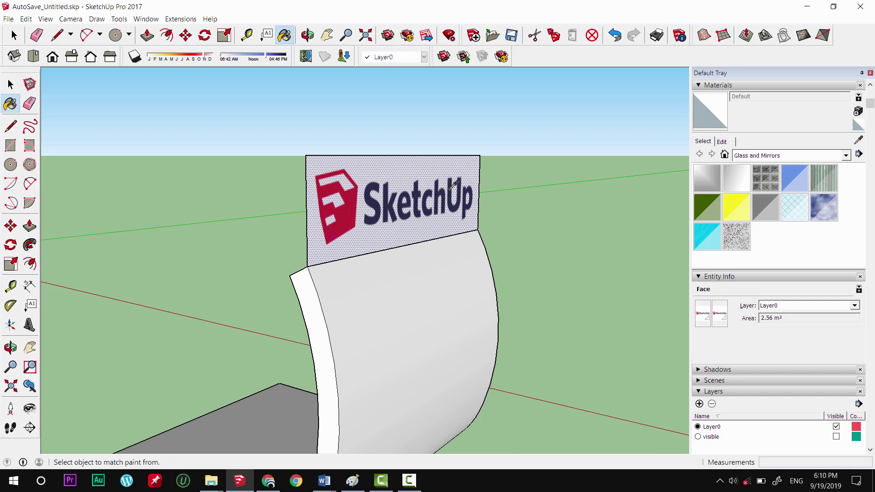
{"action": "left_click", "coordinate": [400, 198], "text": "alt"}
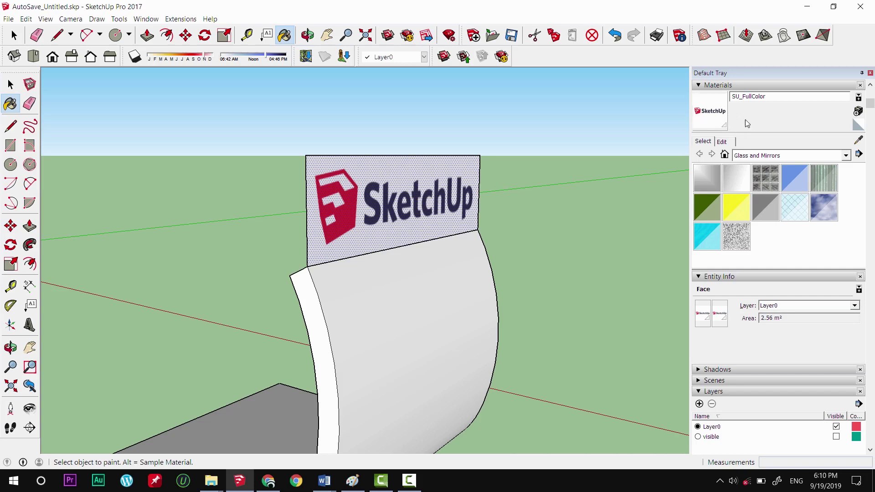
{"action": "scroll", "coordinate": [494, 251], "scroll_direction": "down", "scroll_amount": 3}
{"action": "middle_click_drag", "start_coordinate": [460, 258], "coordinate": [406, 274]}
Set the logo panel face's texture to Projected and deselect it
{"action": "key", "text": "space"}
{"action": "scroll", "coordinate": [410, 200], "scroll_direction": "up", "scroll_amount": 2}
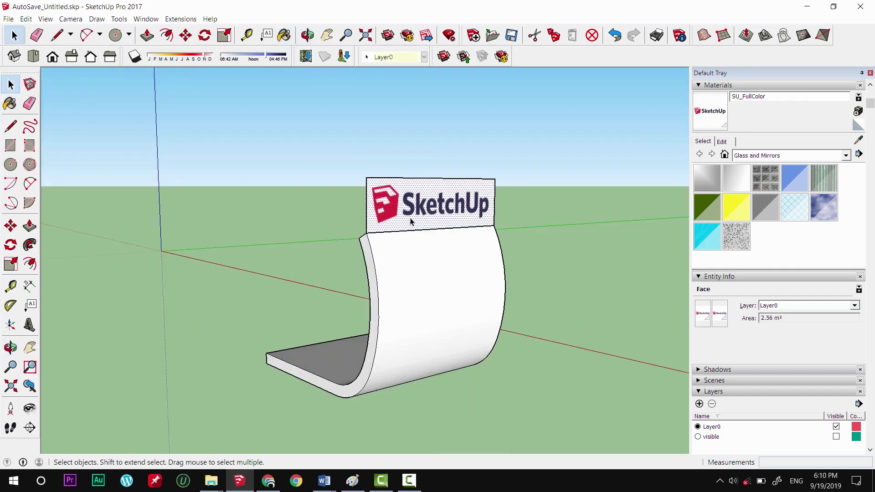
{"action": "right_click", "coordinate": [423, 201]}
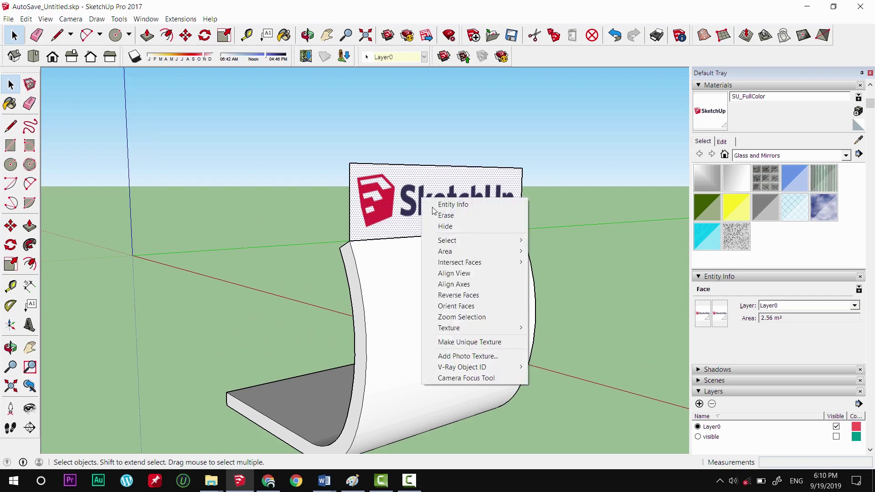
{"action": "left_click", "coordinate": [593, 352]}
{"action": "mouse_move", "coordinate": [597, 276]}
{"action": "middle_mouse_down"}
{"action": "mouse_move", "coordinate": [524, 283]}
{"action": "mouse_move", "coordinate": [541, 288]}
{"action": "middle_mouse_up"}
{"action": "left_click", "coordinate": [542, 287]}
{"action": "key", "text": "m"}
{"action": "key", "text": "space"}
{"action": "scroll", "coordinate": [524, 258], "scroll_direction": "down", "scroll_amount": 2}
{"action": "mouse_move", "coordinate": [524, 257]}
{"action": "middle_mouse_down"}
{"action": "mouse_move", "coordinate": [543, 285]}
{"action": "mouse_move", "coordinate": [498, 280]}
{"action": "middle_mouse_up"}
{"action": "scroll", "coordinate": [330, 353], "scroll_direction": "down", "scroll_amount": 2}
Paint the cylinder's side with the repeating SU_FullColor logo texture
{"action": "key", "text": "r"}
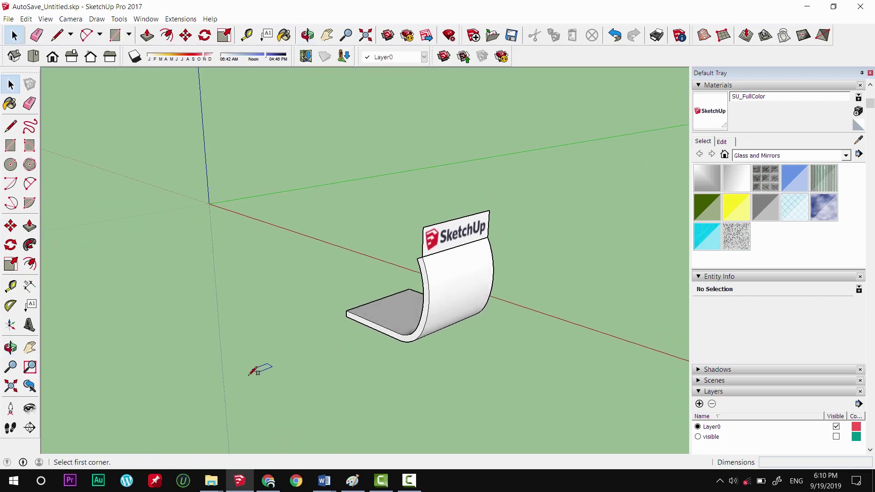
{"action": "left_click", "coordinate": [252, 365]}
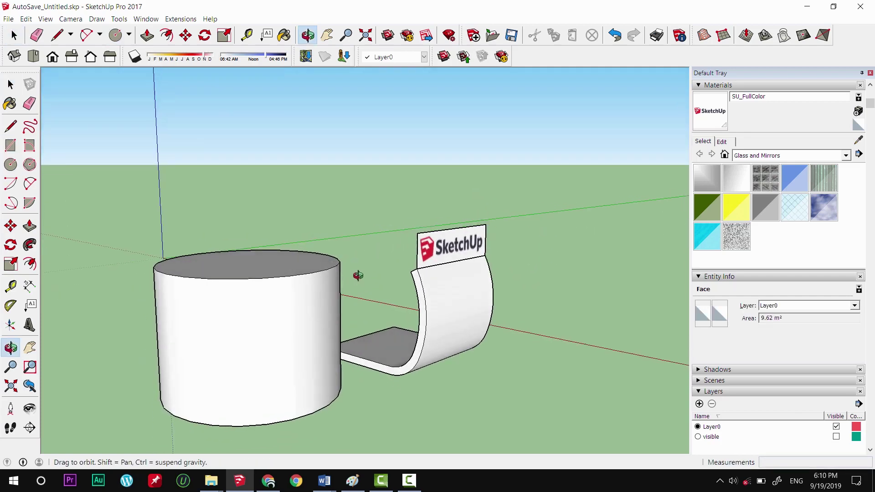
{"action": "key", "text": "space"}
{"action": "middle_click_drag", "start_coordinate": [336, 328], "coordinate": [313, 319]}
{"action": "scroll", "coordinate": [314, 319], "scroll_direction": "up", "scroll_amount": 3}
{"action": "middle_click_drag", "start_coordinate": [389, 226], "coordinate": [314, 260], "text": "shift"}
{"action": "left_click_drag", "start_coordinate": [313, 260], "coordinate": [400, 228]}
{"action": "key", "text": "b"}
{"action": "left_click", "coordinate": [279, 303]}
{"action": "middle_click_drag", "start_coordinate": [260, 306], "coordinate": [350, 322]}
{"action": "scroll", "coordinate": [337, 319], "scroll_direction": "up", "scroll_amount": 3}
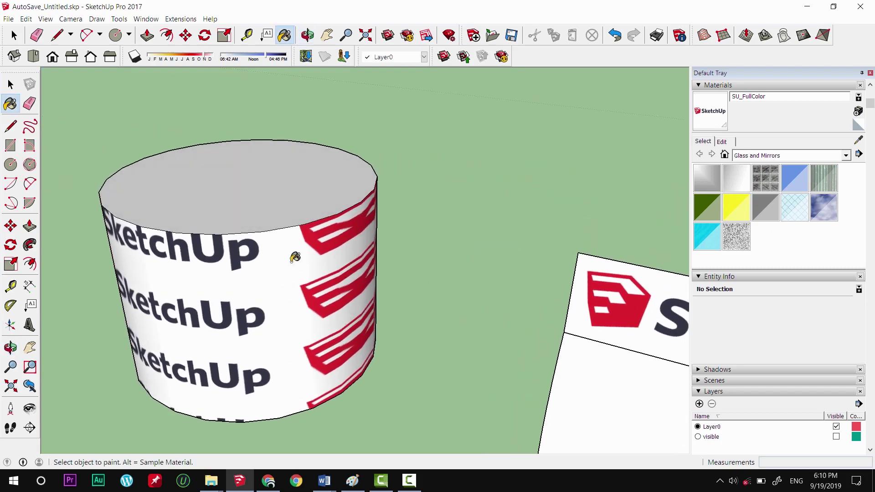
{"action": "scroll", "coordinate": [294, 259], "scroll_direction": "down", "scroll_amount": 2}
{"action": "key", "text": "space"}
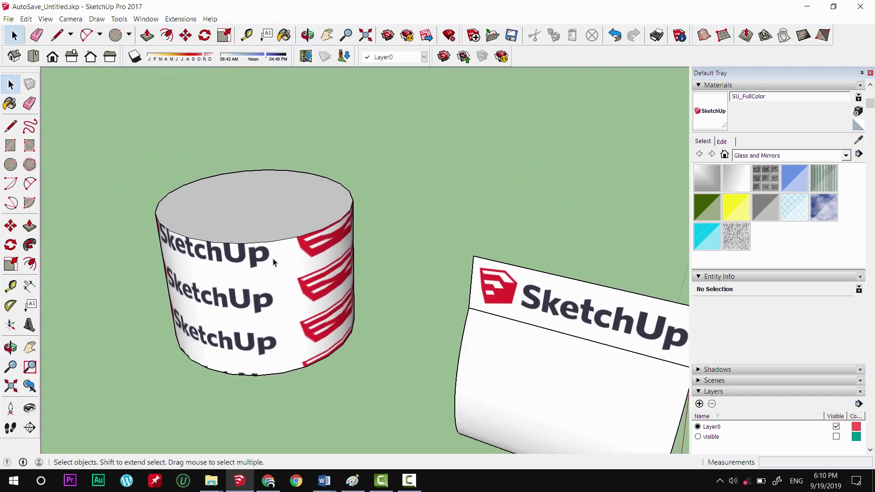
Move the logo panel down beside the cylinder's base
{"action": "middle_click_drag", "start_coordinate": [274, 262], "coordinate": [235, 353]}
{"action": "key", "text": "m"}
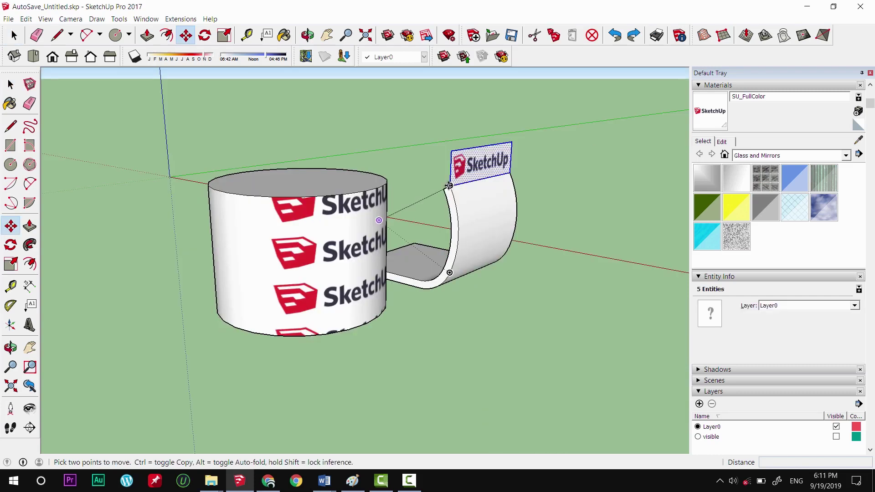
{"action": "left_click", "coordinate": [238, 330]}
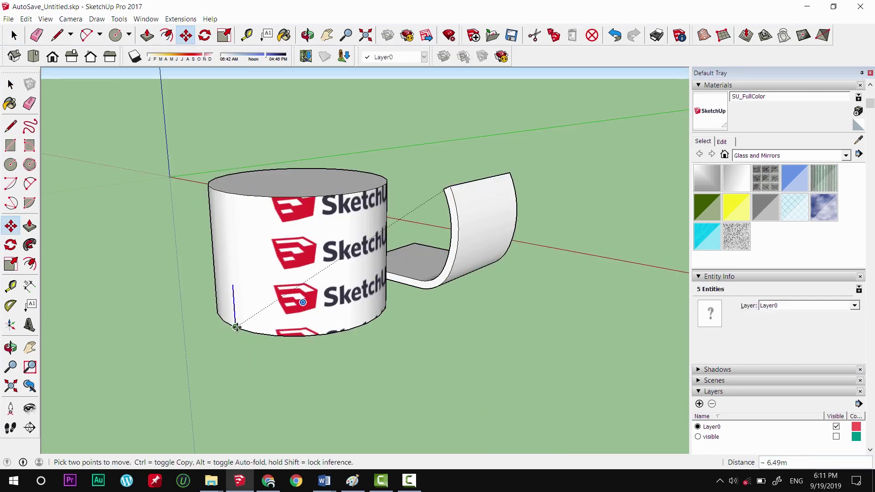
{"action": "left_click", "coordinate": [364, 379]}
{"action": "key", "text": "space"}
Make the panel's texture projected, sample it, and repaint the cylinder with it
{"action": "scroll", "coordinate": [437, 346], "scroll_direction": "up", "scroll_amount": 2}
{"action": "right_click", "coordinate": [437, 311]}
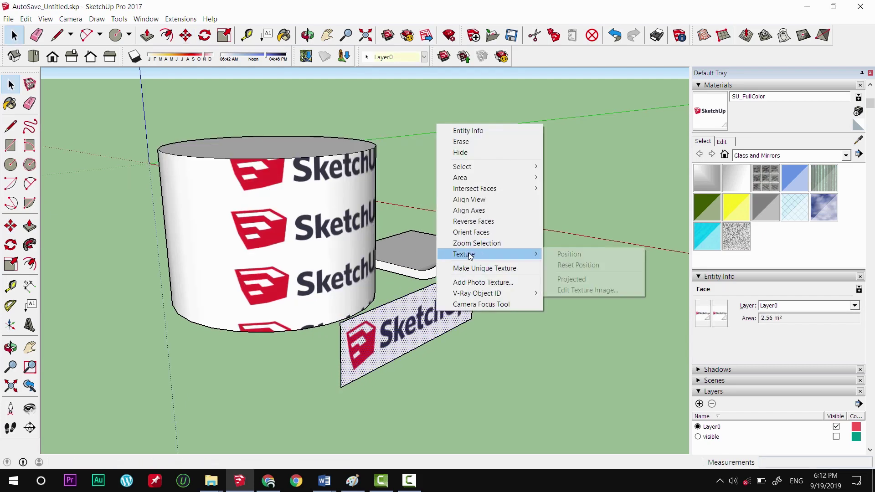
{"action": "left_click", "coordinate": [572, 279]}
{"action": "scroll", "coordinate": [434, 342], "scroll_direction": "up", "scroll_amount": 3}
{"action": "scroll", "coordinate": [453, 336], "scroll_direction": "down", "scroll_amount": 2}
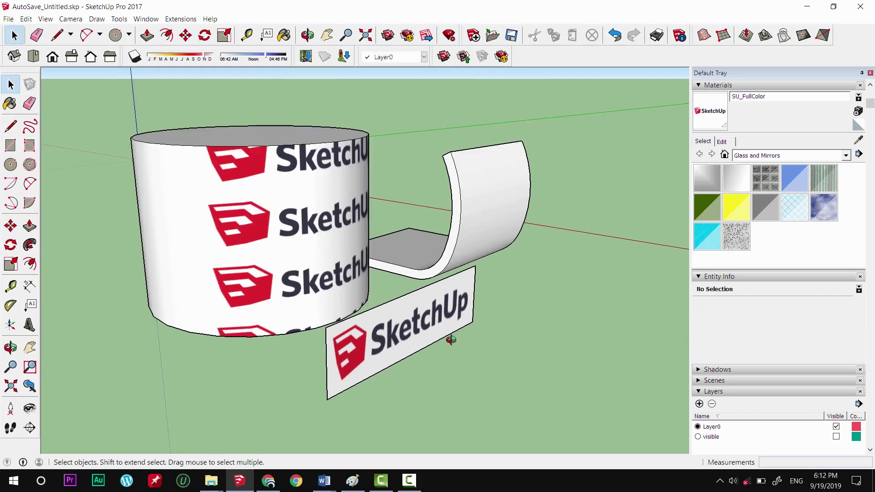
{"action": "key", "text": "b"}
{"action": "middle_click_drag", "start_coordinate": [453, 336], "coordinate": [437, 340]}
{"action": "key", "text": "alt"}
{"action": "left_click", "coordinate": [416, 324], "text": "alt"}
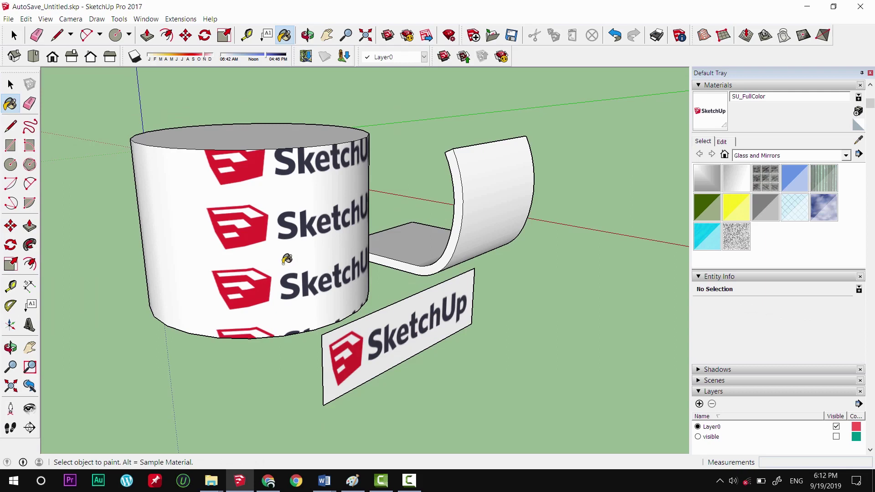
{"action": "left_click", "coordinate": [288, 259]}
{"action": "mouse_move", "coordinate": [283, 291]}
{"action": "middle_mouse_down"}
{"action": "mouse_move", "coordinate": [46, 318]}
{"action": "mouse_move", "coordinate": [263, 313]}
{"action": "mouse_move", "coordinate": [401, 280]}
{"action": "mouse_move", "coordinate": [170, 239]}
{"action": "mouse_move", "coordinate": [40, 284]}
{"action": "mouse_move", "coordinate": [295, 261]}
{"action": "mouse_move", "coordinate": [385, 348]}
{"action": "mouse_move", "coordinate": [465, 313]}
{"action": "mouse_move", "coordinate": [468, 232]}
{"action": "mouse_move", "coordinate": [410, 279]}
{"action": "middle_mouse_up"}
Turn on Hidden Geometry and select the flat logo panel face
{"action": "scroll", "coordinate": [468, 232], "scroll_direction": "down", "scroll_amount": 3}
{"action": "left_click", "coordinate": [45, 19]}
{"action": "left_click", "coordinate": [62, 55]}
{"action": "mouse_move", "coordinate": [567, 308]}
{"action": "middle_mouse_down"}
{"action": "mouse_move", "coordinate": [625, 336]}
{"action": "mouse_move", "coordinate": [622, 348]}
{"action": "middle_mouse_up"}
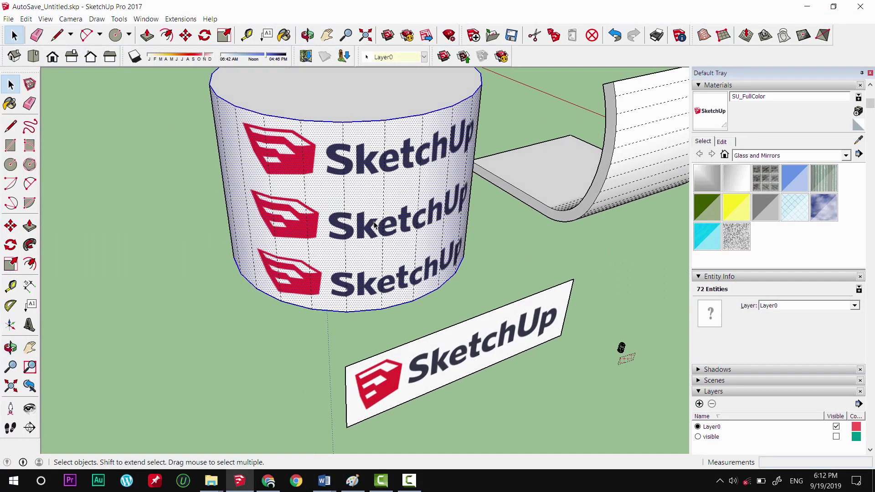
{"action": "left_click", "coordinate": [476, 355]}
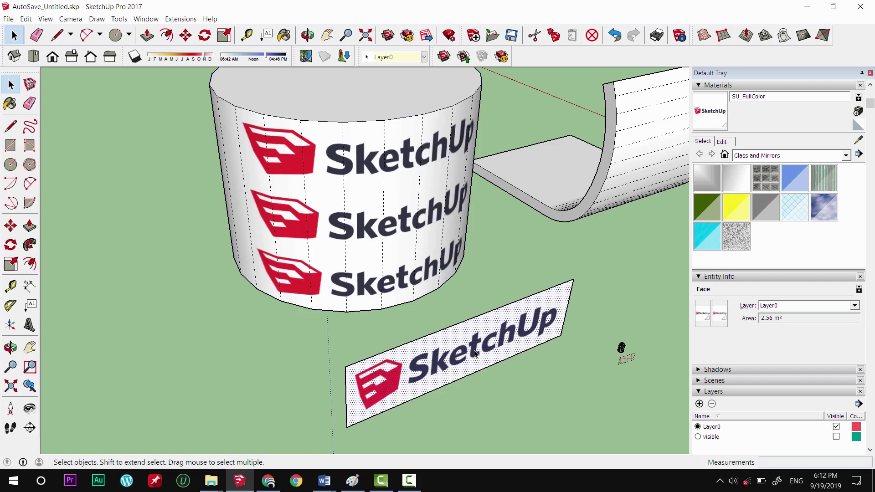
Re-project the panel's texture, sample it, and repaint the first cylinder strips with full logos
{"action": "right_click", "coordinate": [475, 355]}
{"action": "mouse_move", "coordinate": [502, 294]}
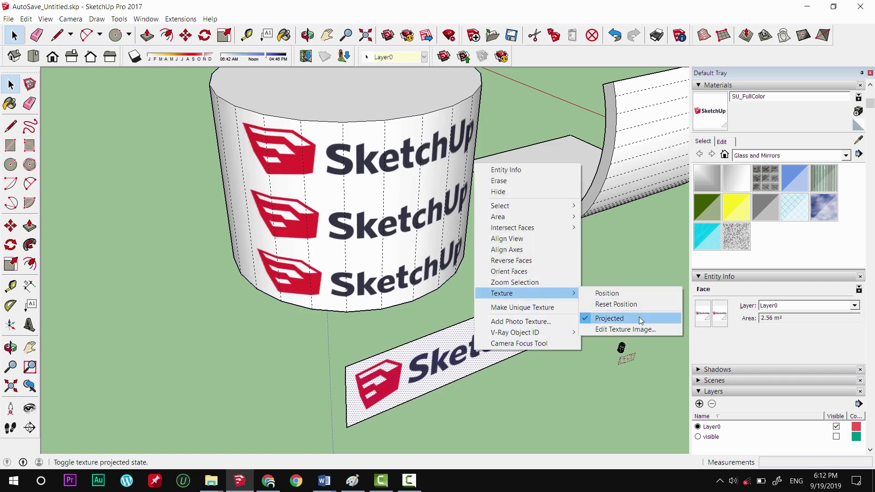
{"action": "left_click", "coordinate": [641, 319]}
{"action": "key", "text": "b"}
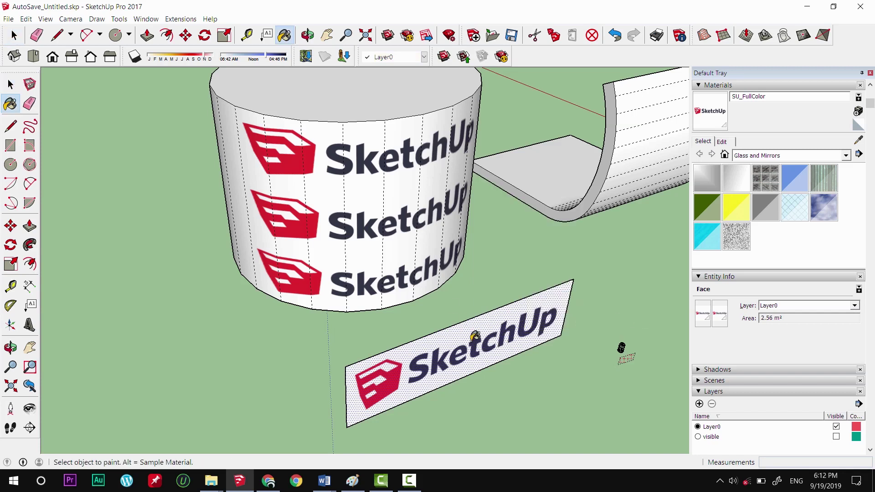
{"action": "left_click", "coordinate": [483, 340], "text": "alt"}
{"action": "left_click", "coordinate": [392, 226]}
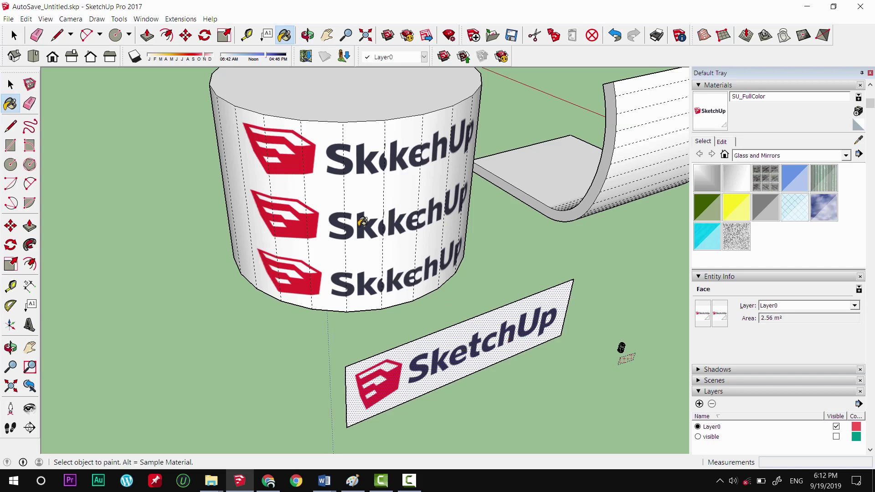
{"action": "key", "text": "space"}
{"action": "scroll", "coordinate": [389, 218], "scroll_direction": "up", "scroll_amount": 2}
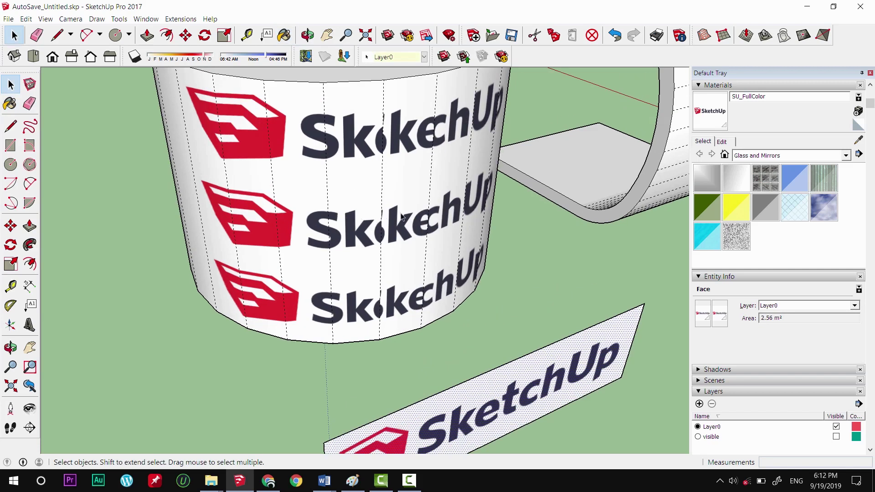
{"action": "key", "text": "b"}
{"action": "left_click", "coordinate": [362, 214]}
{"action": "left_click", "coordinate": [287, 197]}
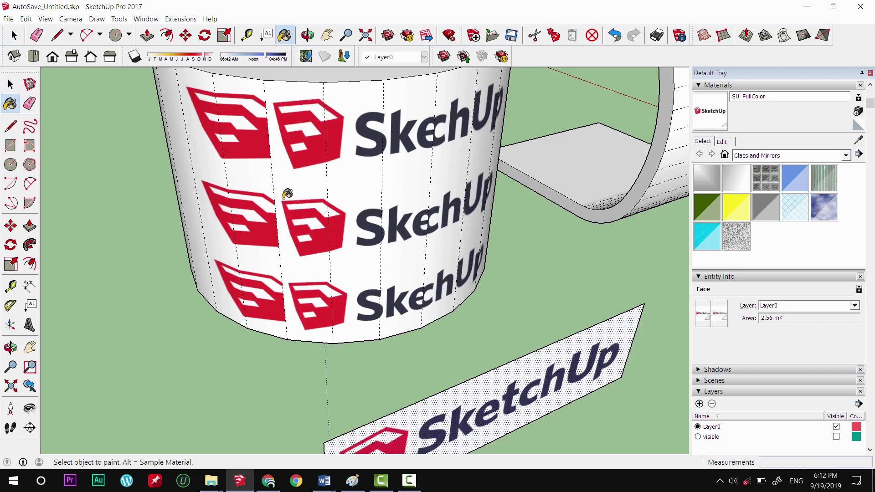
{"action": "left_click", "coordinate": [240, 141]}
Repaint further cylinder strips so the SketchUp lettering continues, undoing one misaligned strip
{"action": "mouse_move", "coordinate": [440, 173]}
{"action": "middle_mouse_down"}
{"action": "mouse_move", "coordinate": [372, 189]}
{"action": "mouse_move", "coordinate": [314, 162]}
{"action": "middle_mouse_up"}
{"action": "left_click", "coordinate": [342, 141]}
{"action": "left_click", "coordinate": [386, 149]}
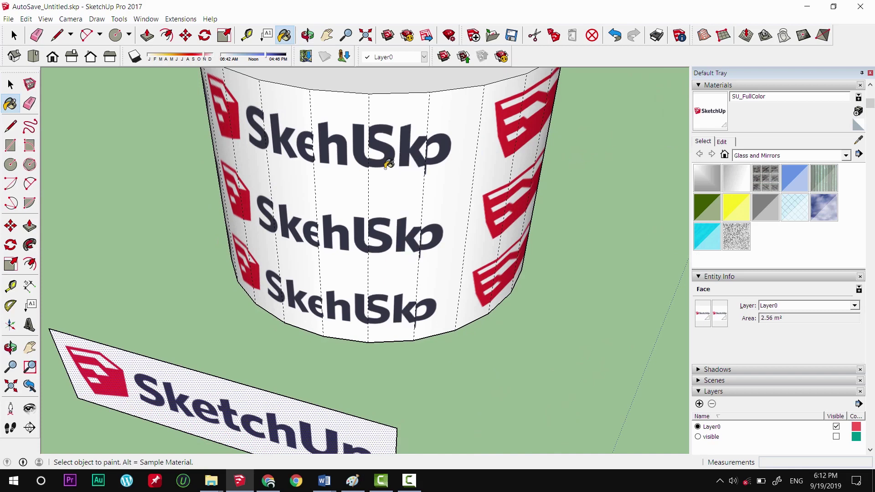
{"action": "left_click", "coordinate": [289, 141]}
{"action": "mouse_move", "coordinate": [331, 133]}
{"action": "middle_mouse_down"}
{"action": "mouse_move", "coordinate": [310, 141]}
{"action": "mouse_move", "coordinate": [369, 182]}
{"action": "middle_mouse_up"}
{"action": "left_click", "coordinate": [307, 141]}
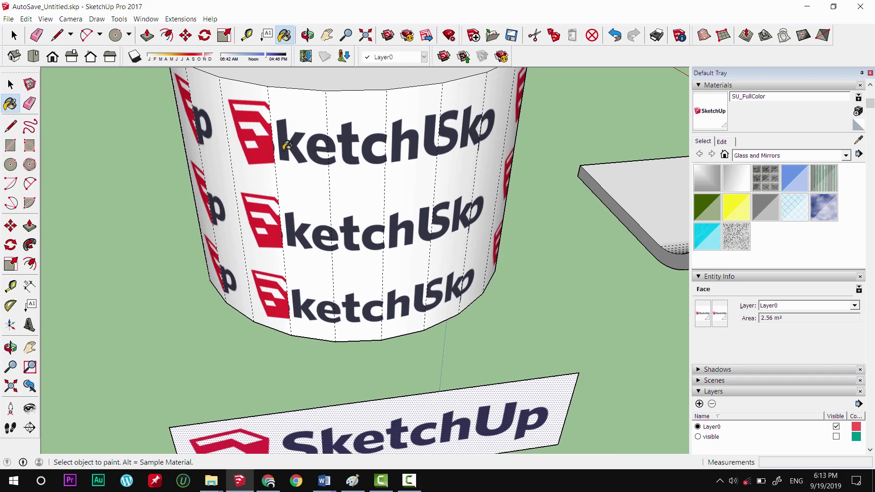
{"action": "left_click", "coordinate": [252, 145]}
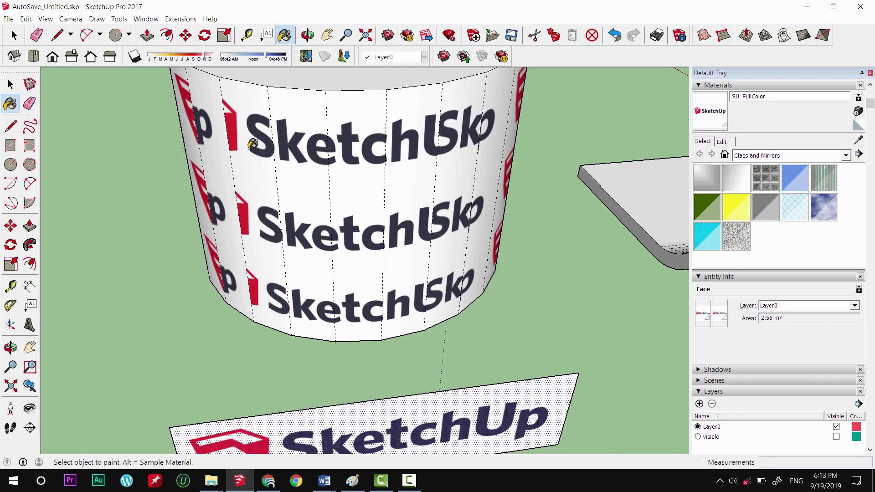
{"action": "mouse_move", "coordinate": [232, 143]}
{"action": "middle_mouse_down"}
{"action": "mouse_move", "coordinate": [291, 165]}
{"action": "mouse_move", "coordinate": [338, 144]}
{"action": "middle_mouse_up"}
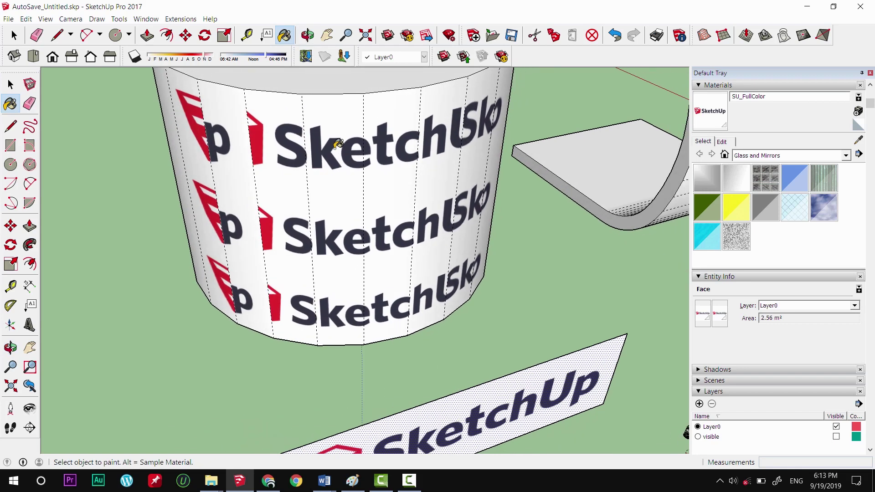
{"action": "left_click", "coordinate": [245, 131]}
{"action": "key", "text": "ctrl+z"}
Orbit around to inspect the realigned logos, then select and deselect the curved sign
{"action": "middle_click_drag", "start_coordinate": [188, 94], "coordinate": [284, 203]}
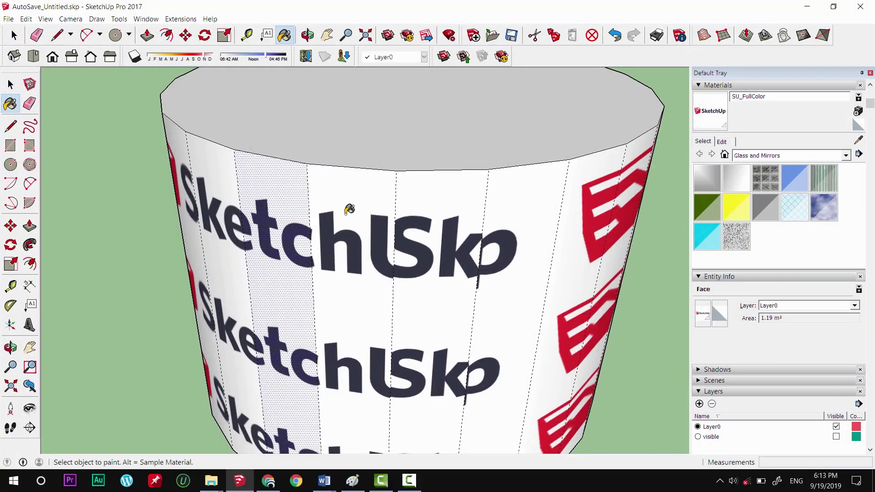
{"action": "scroll", "coordinate": [429, 215], "scroll_direction": "up", "scroll_amount": 3}
{"action": "mouse_move", "coordinate": [455, 201]}
{"action": "middle_mouse_down"}
{"action": "mouse_move", "coordinate": [451, 223]}
{"action": "mouse_move", "coordinate": [506, 224]}
{"action": "middle_mouse_up"}
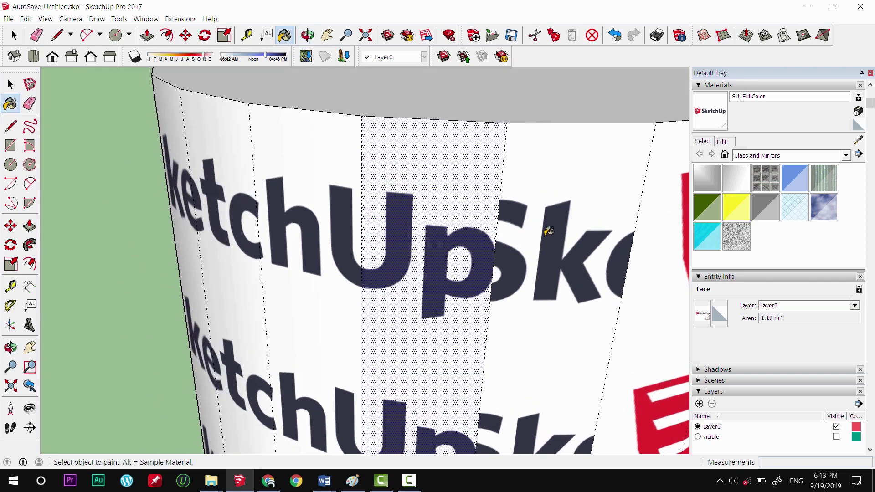
{"action": "mouse_move", "coordinate": [447, 203]}
{"action": "middle_mouse_down"}
{"action": "mouse_move", "coordinate": [546, 221]}
{"action": "mouse_move", "coordinate": [500, 235]}
{"action": "mouse_move", "coordinate": [661, 262]}
{"action": "middle_mouse_up"}
{"action": "scroll", "coordinate": [519, 233], "scroll_direction": "down", "scroll_amount": 3}
{"action": "scroll", "coordinate": [519, 252], "scroll_direction": "down", "scroll_amount": 2}
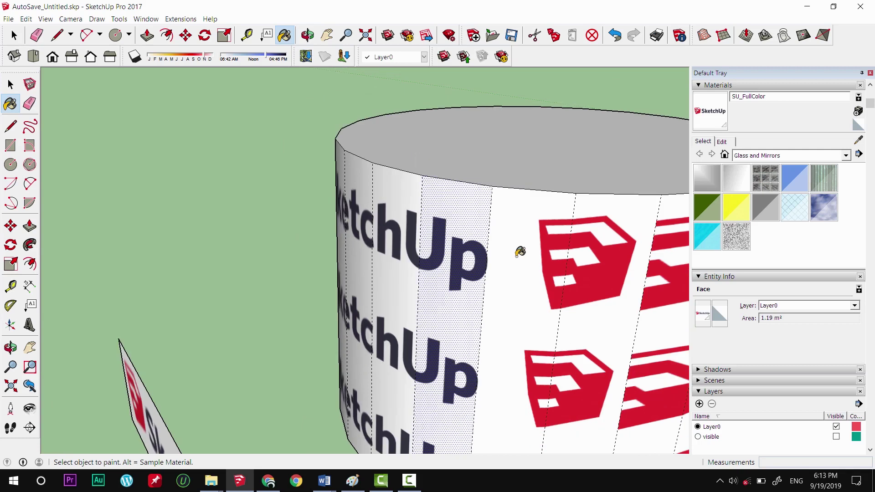
{"action": "scroll", "coordinate": [520, 251], "scroll_direction": "down", "scroll_amount": 3}
{"action": "middle_click_drag", "start_coordinate": [519, 252], "coordinate": [593, 251]}
{"action": "key", "text": "space"}
{"action": "scroll", "coordinate": [288, 270], "scroll_direction": "down", "scroll_amount": 2}
{"action": "left_click", "coordinate": [288, 271]}
{"action": "middle_click_drag", "start_coordinate": [288, 270], "coordinate": [430, 174]}
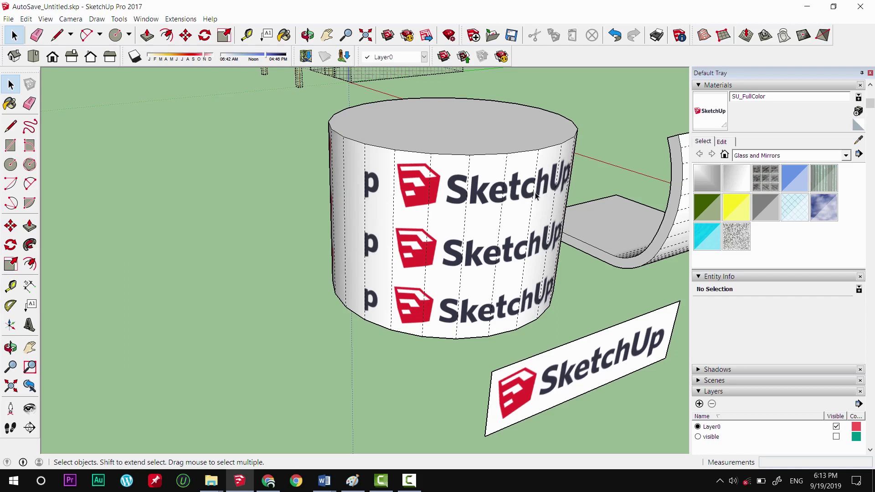
{"action": "middle_click_drag", "start_coordinate": [536, 196], "coordinate": [396, 237], "text": "shift"}
{"action": "left_click", "coordinate": [547, 201]}
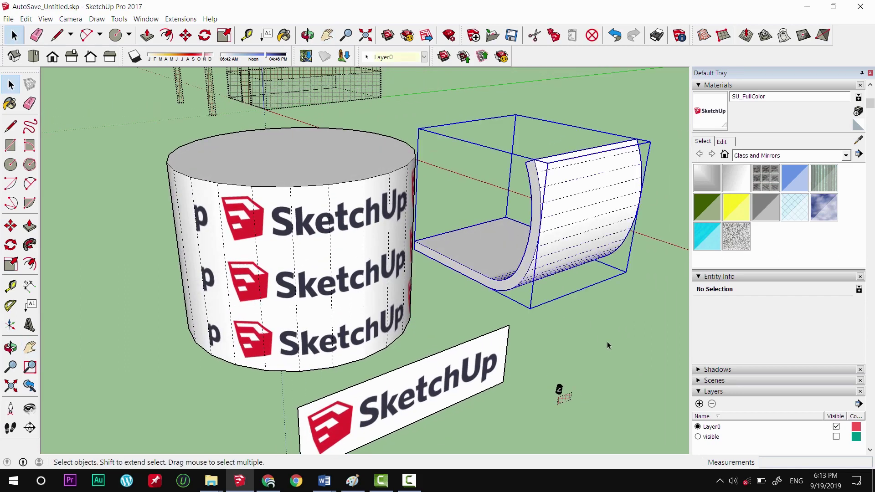
{"action": "left_click", "coordinate": [607, 341]}
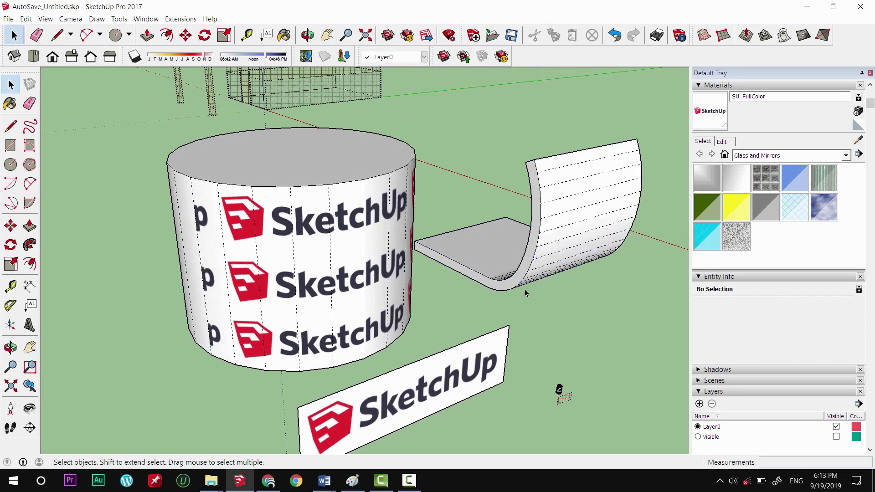
Undo the last change, open the curved sign component, and hide Hidden Geometry again
{"action": "key", "text": "h"}
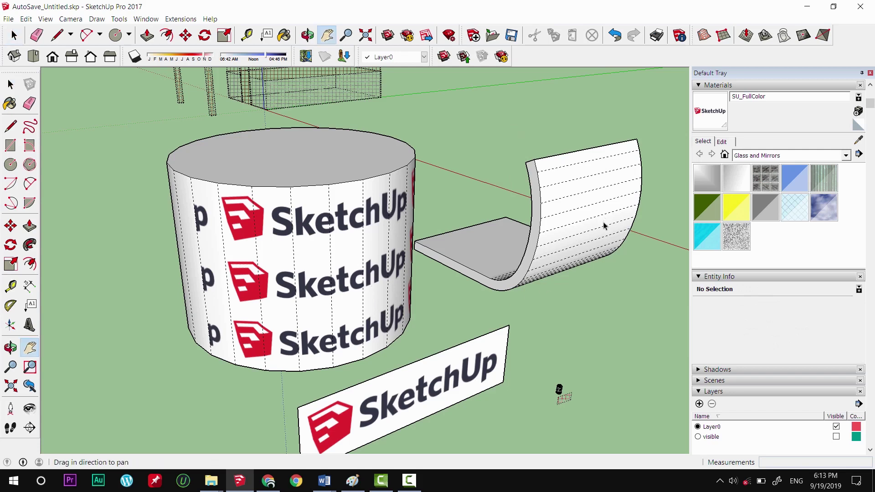
{"action": "key", "text": "space"}
{"action": "key", "text": "ctrl+z"}
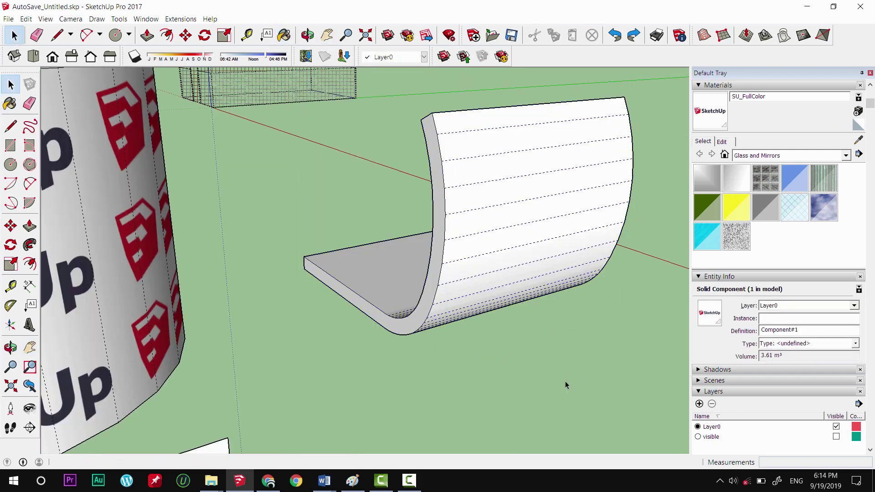
{"action": "left_click", "coordinate": [546, 362]}
{"action": "double_click", "coordinate": [512, 236]}
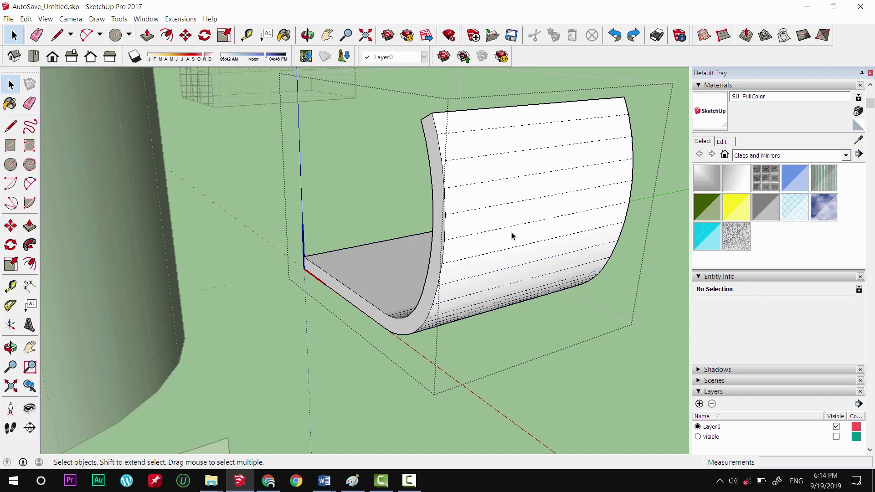
{"action": "left_click", "coordinate": [511, 236]}
{"action": "left_click", "coordinate": [45, 19]}
{"action": "left_click", "coordinate": [69, 55]}
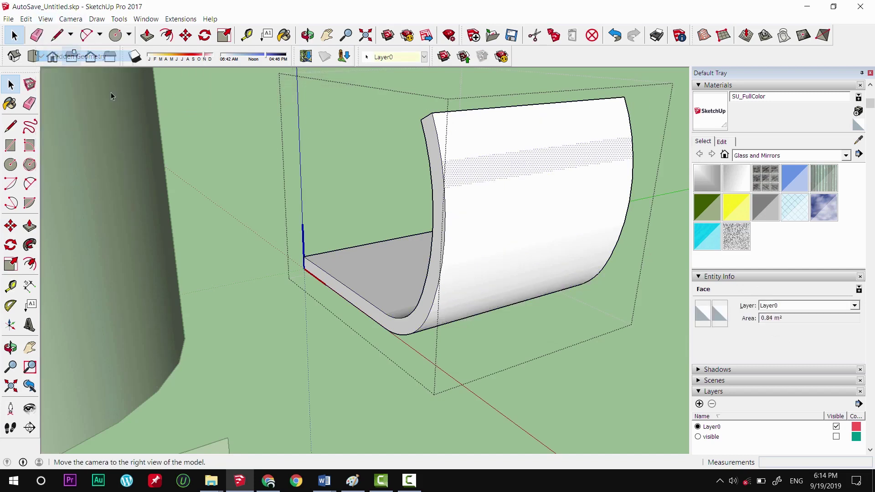
Open the curved sheet group, select its curved surface, and zoom out
{"action": "double_click", "coordinate": [482, 210]}
{"action": "left_click", "coordinate": [499, 215]}
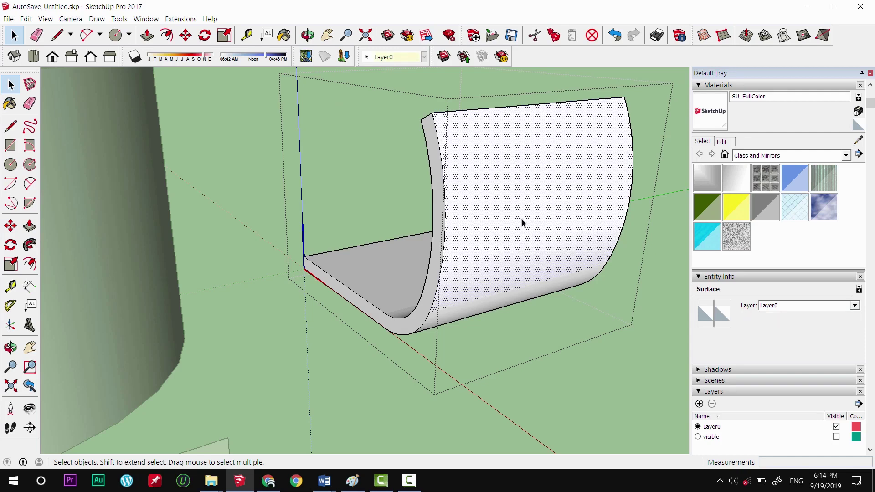
{"action": "scroll", "coordinate": [522, 223], "scroll_direction": "down", "scroll_amount": 2}
{"action": "scroll", "coordinate": [523, 223], "scroll_direction": "down", "scroll_amount": 2}
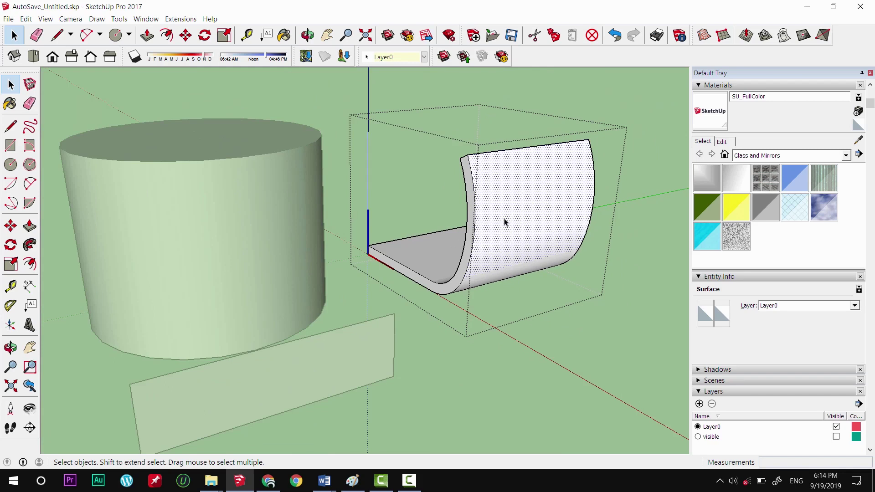
Paint the curved sheet with the SketchUp logo texture
{"action": "key", "text": "b"}
{"action": "left_click", "coordinate": [586, 227]}
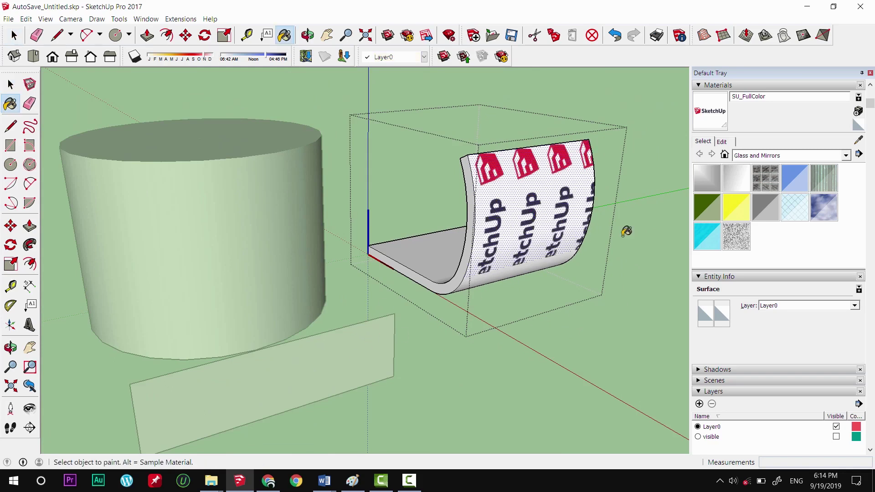
{"action": "key", "text": "space"}
{"action": "scroll", "coordinate": [431, 173], "scroll_direction": "down", "scroll_amount": 2}
{"action": "scroll", "coordinate": [431, 173], "scroll_direction": "down", "scroll_amount": 2}
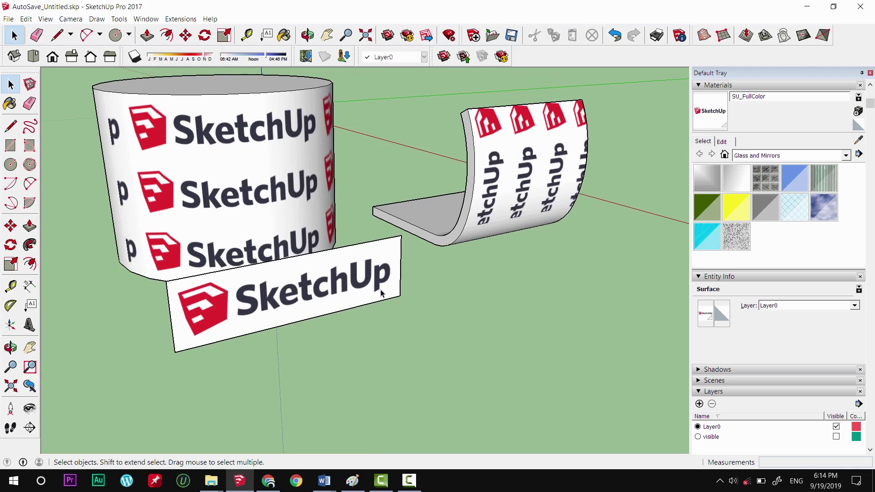
Move the flat SketchUp logo panel beside the curved sheet
{"action": "key", "text": "m"}
{"action": "left_click_drag", "start_coordinate": [382, 293], "coordinate": [634, 237]}
{"action": "scroll", "coordinate": [628, 217], "scroll_direction": "up", "scroll_amount": 2}
{"action": "left_click", "coordinate": [561, 144]}
{"action": "left_click", "coordinate": [605, 145]}
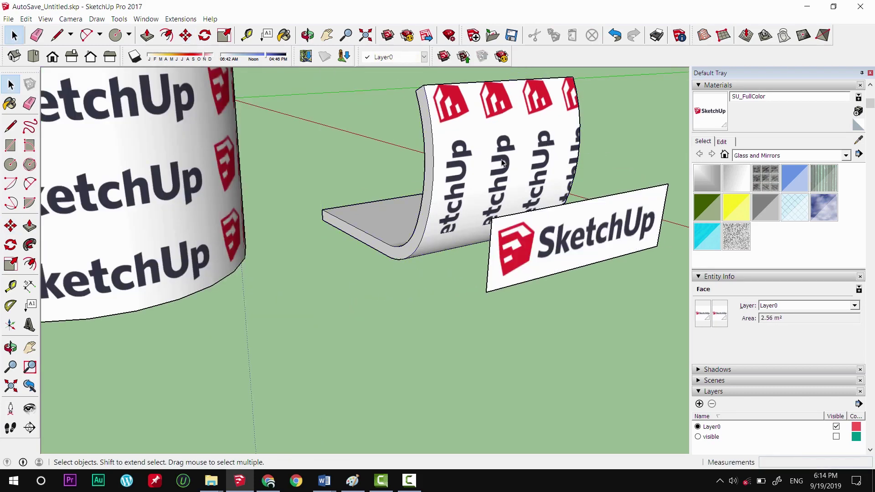
{"action": "key", "text": "h"}
{"action": "scroll", "coordinate": [413, 215], "scroll_direction": "up", "scroll_amount": 3}
{"action": "scroll", "coordinate": [412, 215], "scroll_direction": "up", "scroll_amount": 2}
{"action": "key", "text": "space"}
Set the logo panel's texture to Projected and repaint the curved sheet with it
{"action": "right_click", "coordinate": [515, 325]}
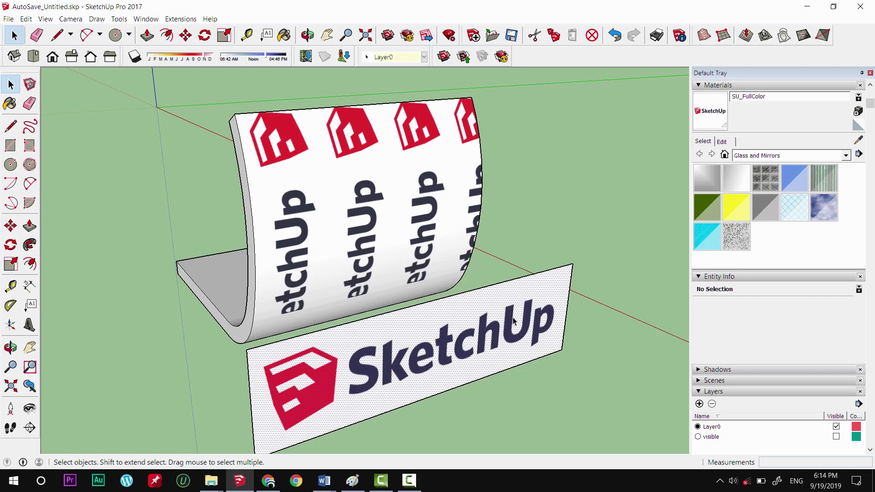
{"action": "left_click", "coordinate": [648, 286]}
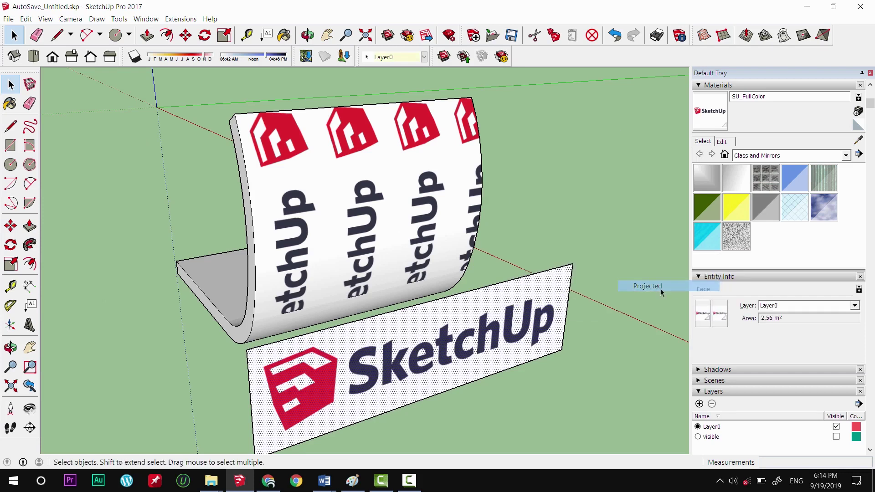
{"action": "double_click", "coordinate": [370, 199]}
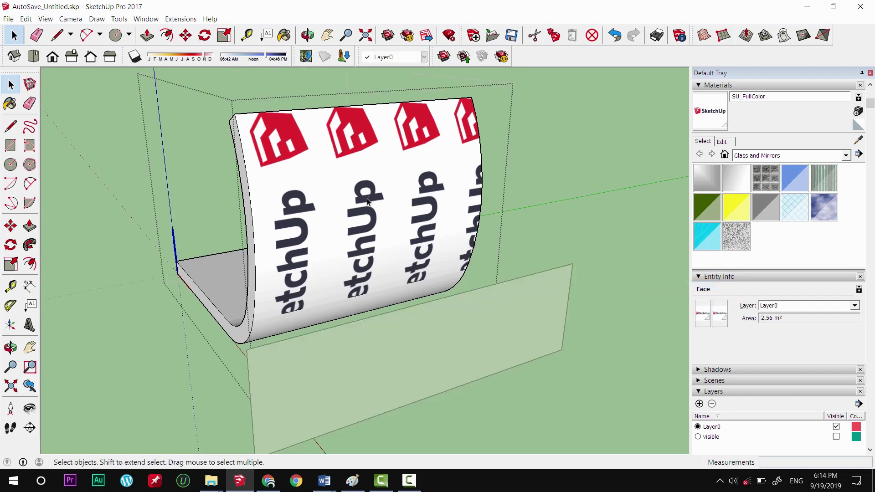
{"action": "key", "text": "b"}
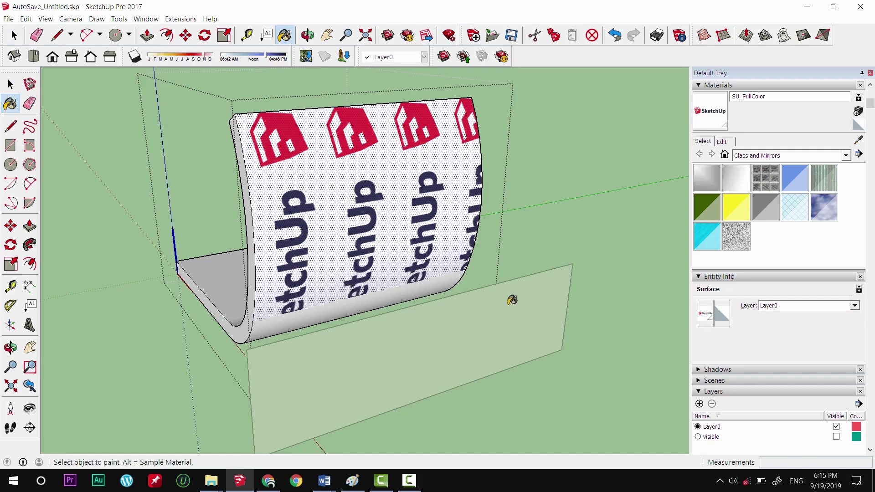
{"action": "middle_click_drag", "start_coordinate": [473, 315], "coordinate": [411, 272]}
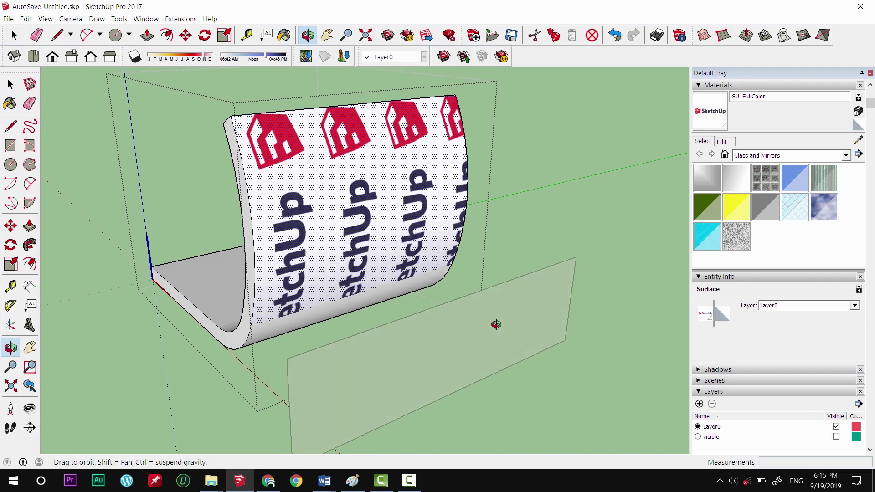
{"action": "left_click", "coordinate": [338, 227]}
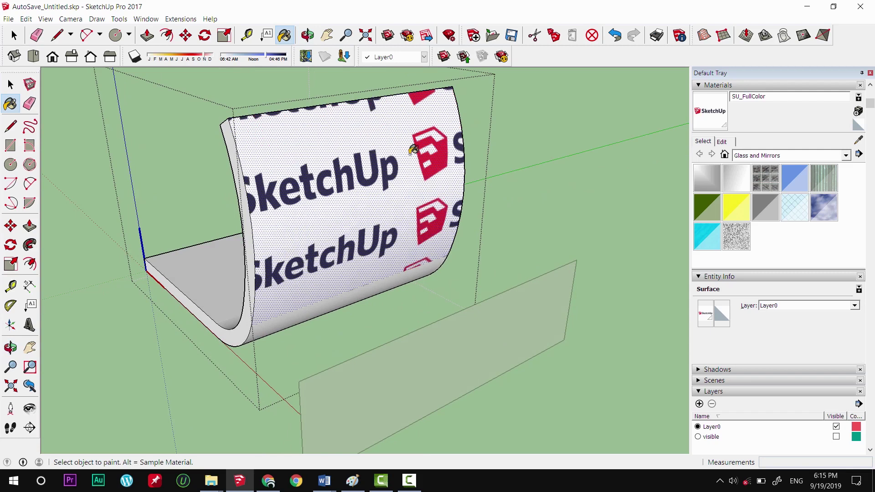
{"action": "key", "text": "space"}
{"action": "mouse_move", "coordinate": [424, 250]}
{"action": "middle_mouse_down"}
{"action": "mouse_move", "coordinate": [355, 265]}
{"action": "mouse_move", "coordinate": [381, 231]}
{"action": "mouse_move", "coordinate": [430, 223]}
{"action": "mouse_move", "coordinate": [418, 294]}
{"action": "middle_mouse_up"}
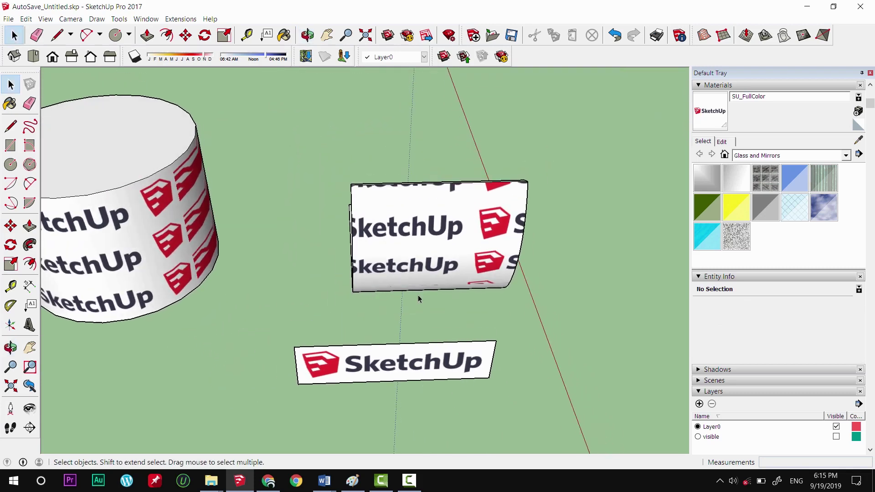
Move the flat logo panel so it stands in front of the curved sheet
{"action": "scroll", "coordinate": [455, 341], "scroll_direction": "up", "scroll_amount": 3}
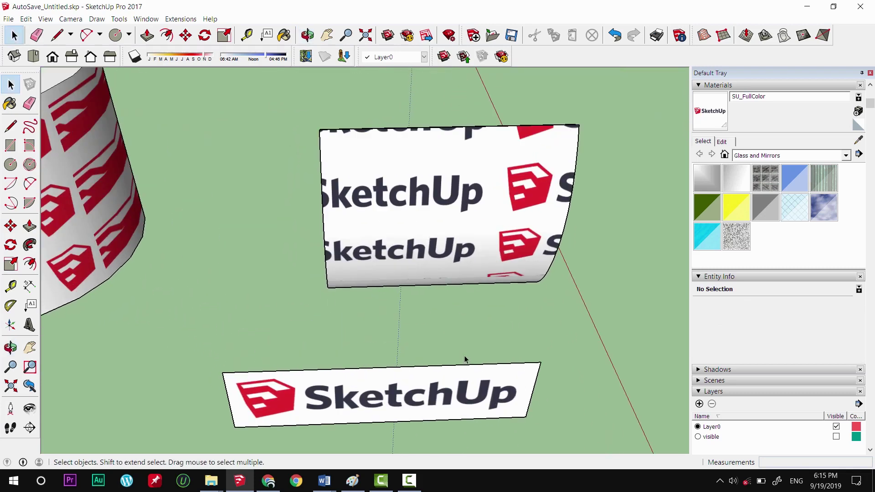
{"action": "key", "text": "m"}
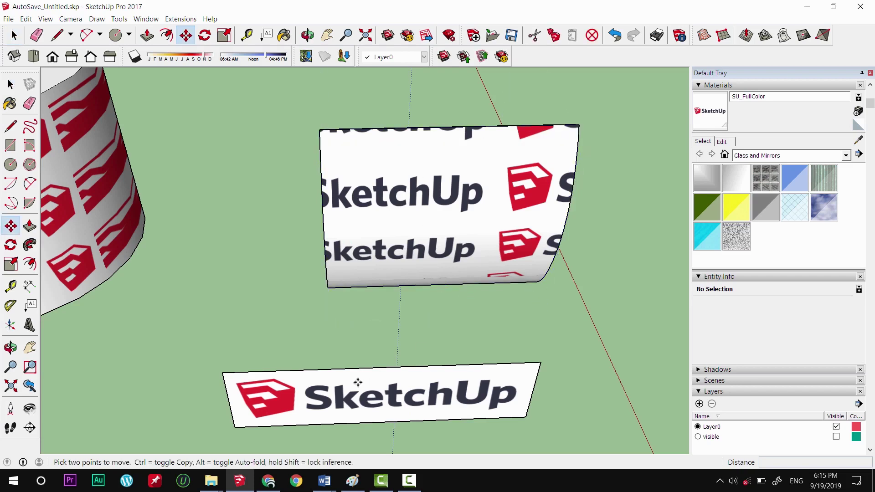
{"action": "key", "text": "space"}
{"action": "left_click", "coordinate": [293, 398]}
{"action": "key", "text": "m"}
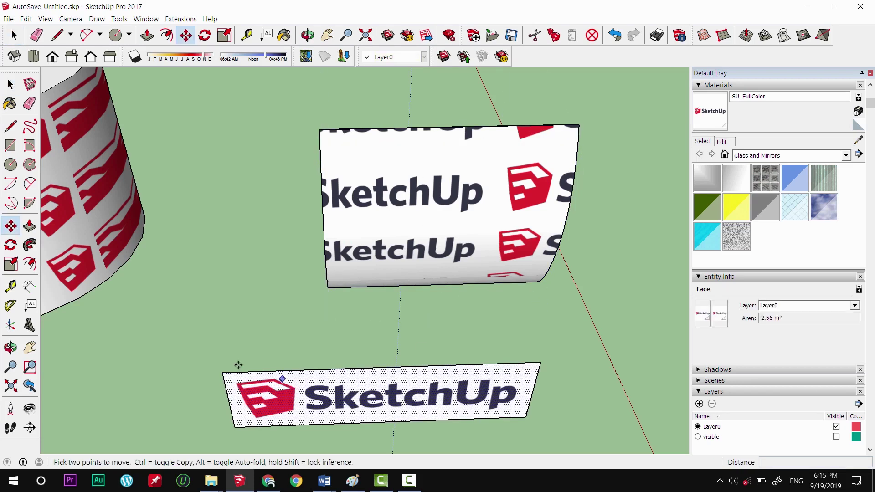
{"action": "mouse_move", "coordinate": [313, 348]}
{"action": "middle_mouse_down"}
{"action": "mouse_move", "coordinate": [496, 272]}
{"action": "mouse_move", "coordinate": [529, 275]}
{"action": "middle_mouse_up"}
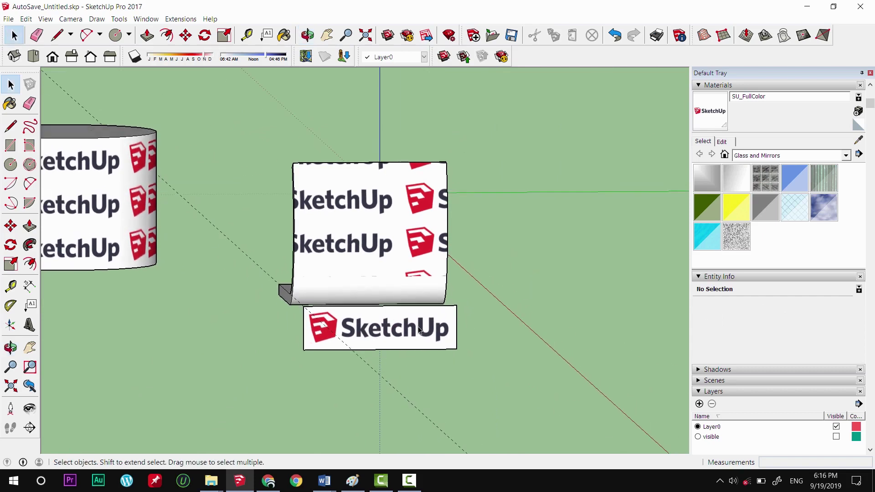
{"action": "middle_click_drag", "start_coordinate": [471, 343], "coordinate": [521, 328]}
{"action": "key", "text": "m"}
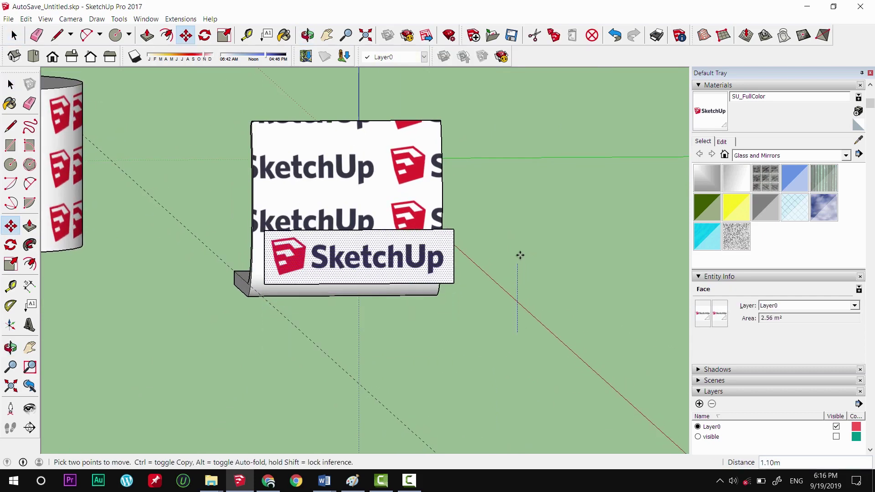
{"action": "left_click", "coordinate": [520, 210]}
{"action": "mouse_move", "coordinate": [520, 209]}
{"action": "middle_mouse_down"}
{"action": "mouse_move", "coordinate": [495, 282]}
{"action": "mouse_move", "coordinate": [445, 268]}
{"action": "middle_mouse_up"}
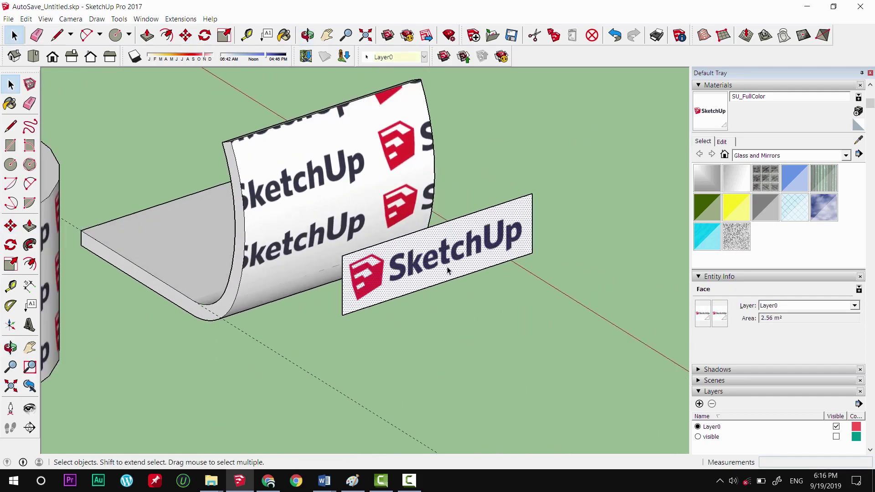
Delete the stray guide line near the logo panel
{"action": "scroll", "coordinate": [447, 260], "scroll_direction": "up", "scroll_amount": 2}
{"action": "right_click", "coordinate": [448, 254]}
{"action": "left_click", "coordinate": [340, 362]}
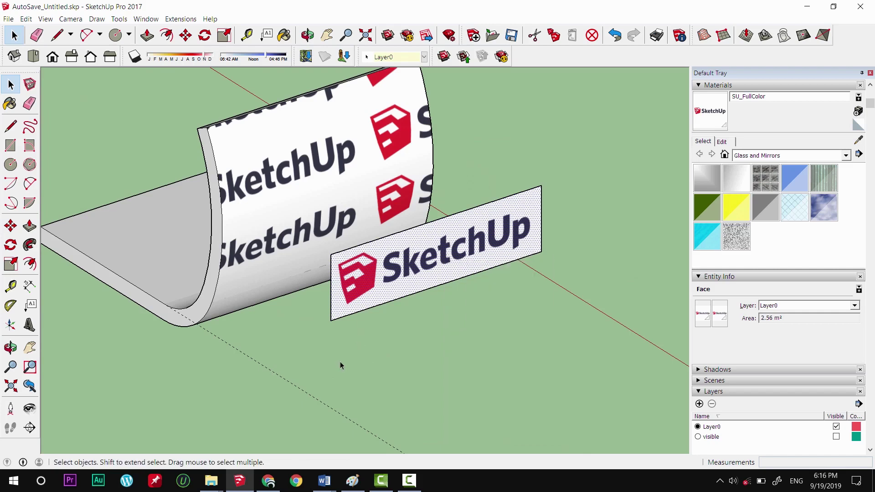
{"action": "left_click", "coordinate": [319, 400]}
{"action": "key", "text": "Delete"}
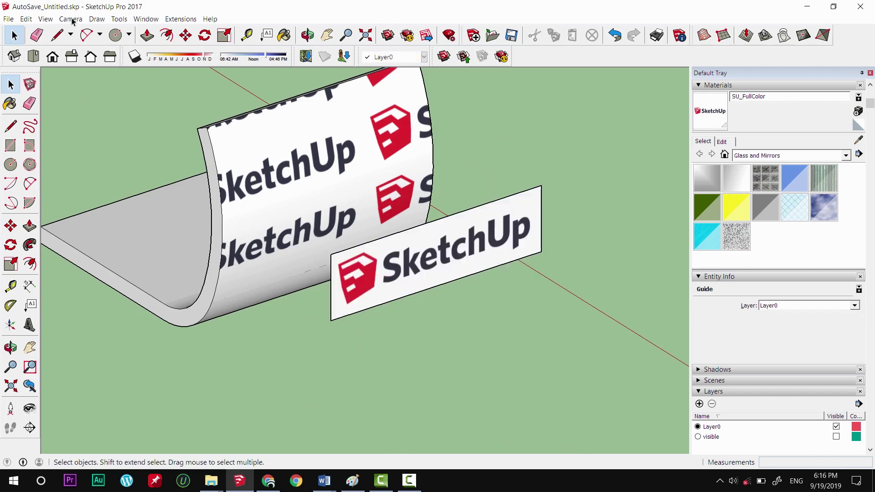
Set the camera to Perspective and orbit toward the front logo panel
{"action": "left_click", "coordinate": [46, 19]}
{"action": "mouse_move", "coordinate": [70, 19]}
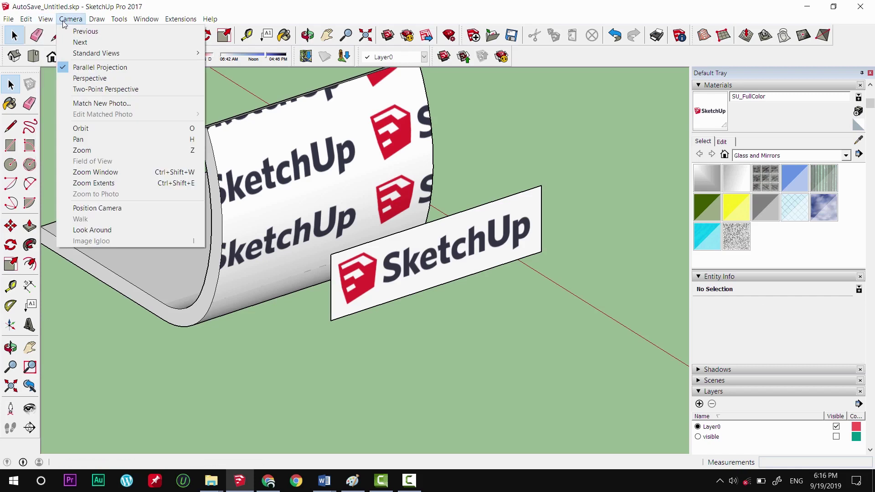
{"action": "left_click", "coordinate": [71, 82]}
{"action": "mouse_move", "coordinate": [414, 181]}
{"action": "middle_mouse_down"}
{"action": "mouse_move", "coordinate": [493, 205]}
{"action": "mouse_move", "coordinate": [308, 152]}
{"action": "mouse_move", "coordinate": [360, 157]}
{"action": "mouse_move", "coordinate": [346, 234]}
{"action": "mouse_move", "coordinate": [469, 230]}
{"action": "mouse_move", "coordinate": [385, 237]}
{"action": "middle_mouse_up"}
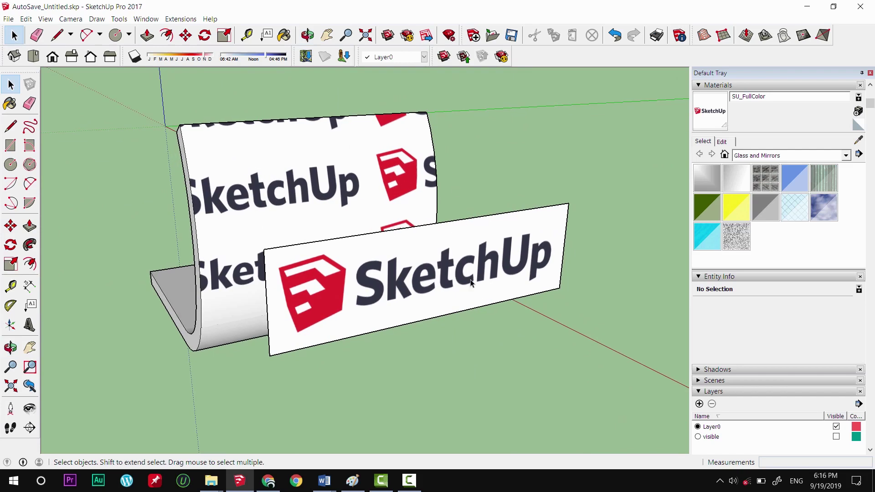
{"action": "middle_click_drag", "start_coordinate": [323, 249], "coordinate": [390, 250]}
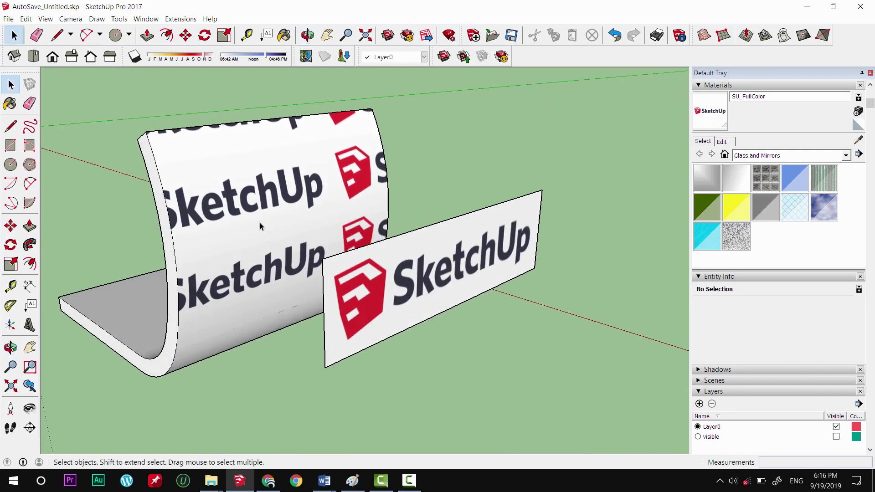
Make the front panel's logo texture projected and sample it with the Paint Bucket
{"action": "scroll", "coordinate": [376, 225], "scroll_direction": "up", "scroll_amount": 5}
{"action": "left_click", "coordinate": [375, 225]}
{"action": "right_click", "coordinate": [376, 225]}
{"action": "mouse_move", "coordinate": [403, 352]}
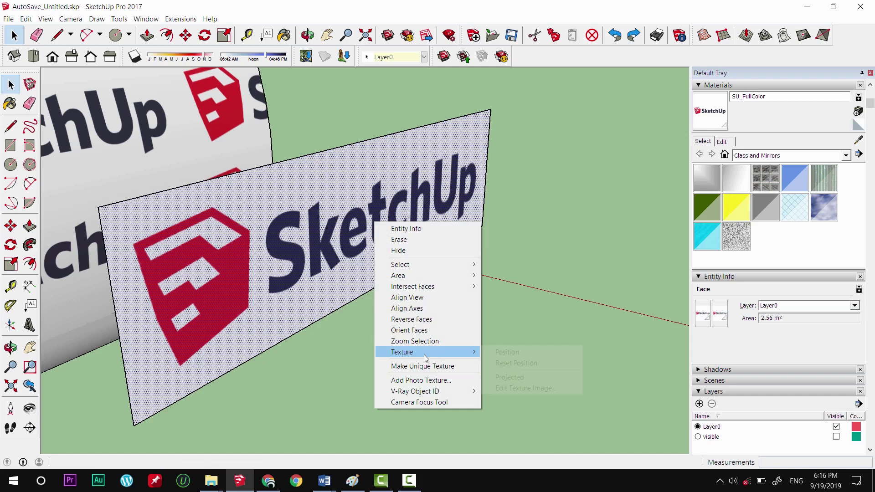
{"action": "left_click", "coordinate": [510, 378]}
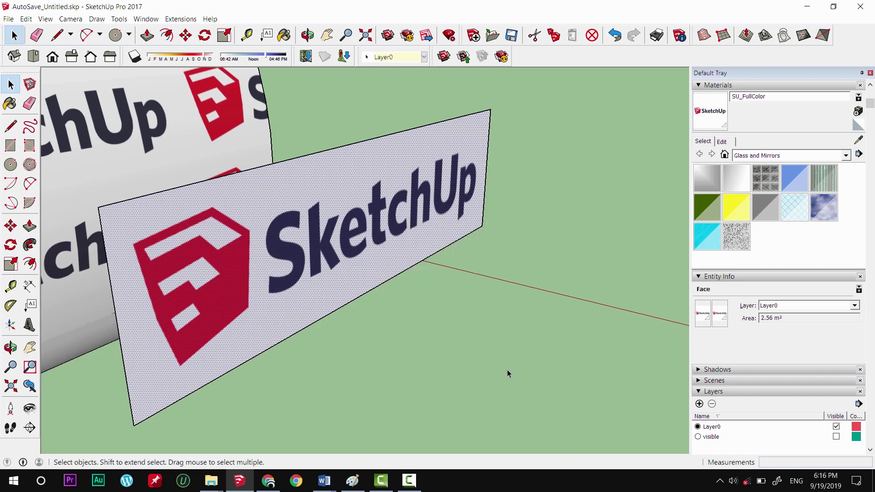
{"action": "scroll", "coordinate": [501, 357], "scroll_direction": "down", "scroll_amount": 5}
{"action": "key", "text": "b"}
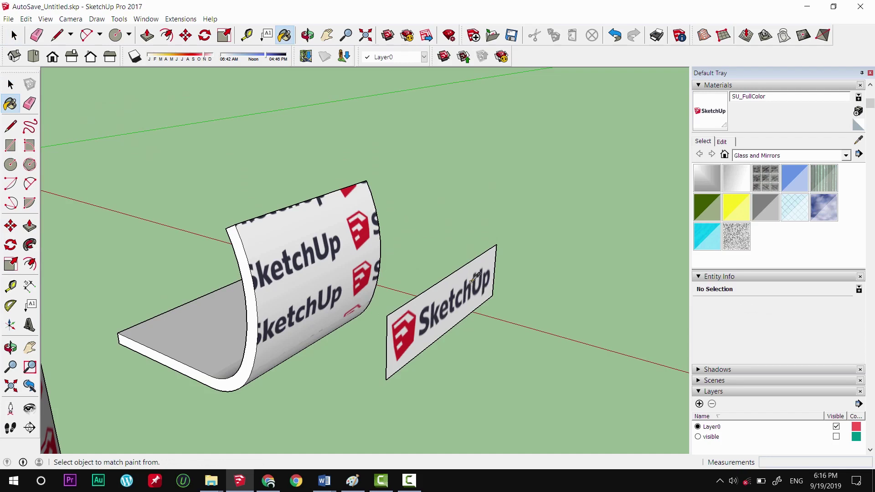
{"action": "left_click", "coordinate": [475, 276], "text": "alt"}
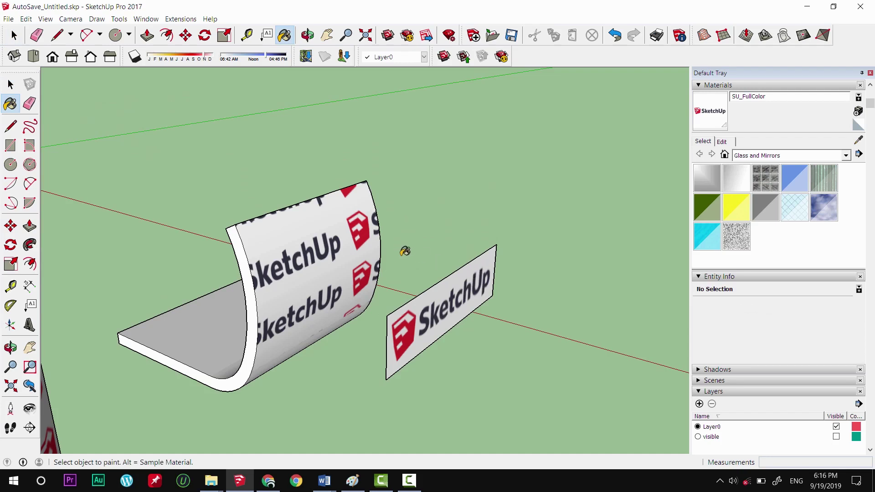
{"action": "scroll", "coordinate": [386, 259], "scroll_direction": "up", "scroll_amount": 2}
{"action": "scroll", "coordinate": [296, 250], "scroll_direction": "up", "scroll_amount": 1}
{"action": "key", "text": "space"}
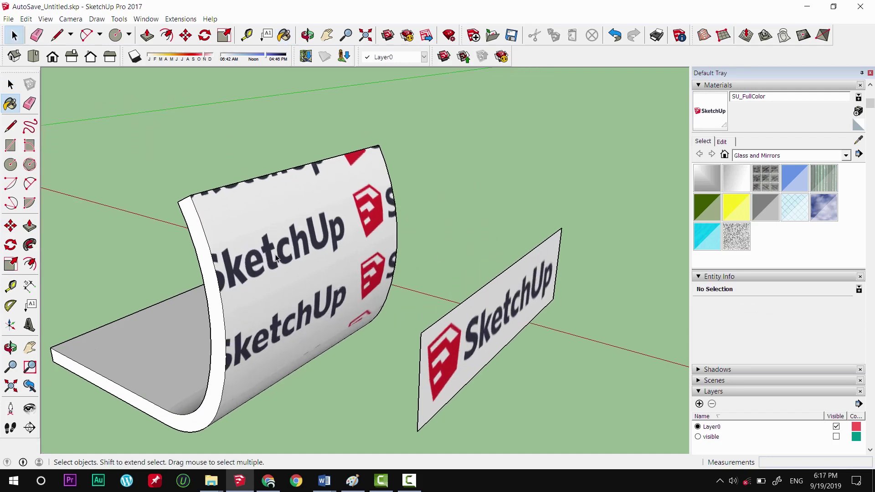
Repaint the curved panel's face inside its group with the sampled SketchUp logo texture
{"action": "double_click", "coordinate": [276, 258]}
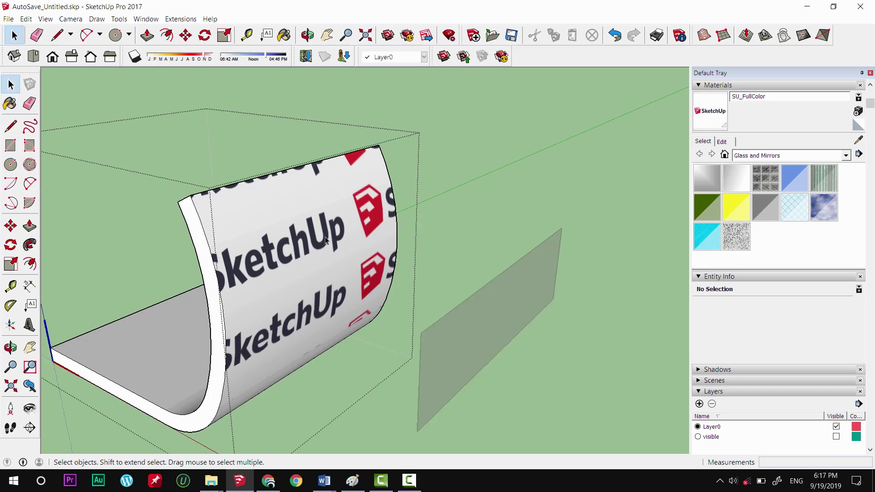
{"action": "left_click", "coordinate": [337, 319]}
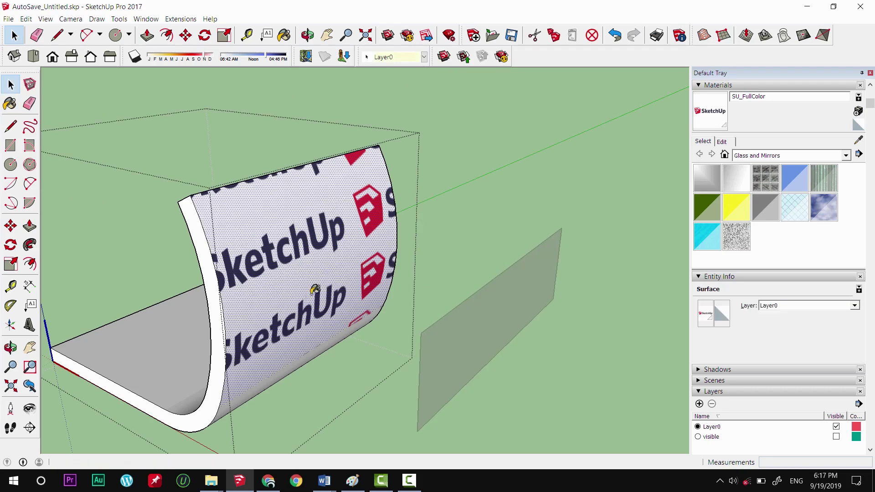
{"action": "key", "text": "b"}
{"action": "left_click", "coordinate": [370, 253]}
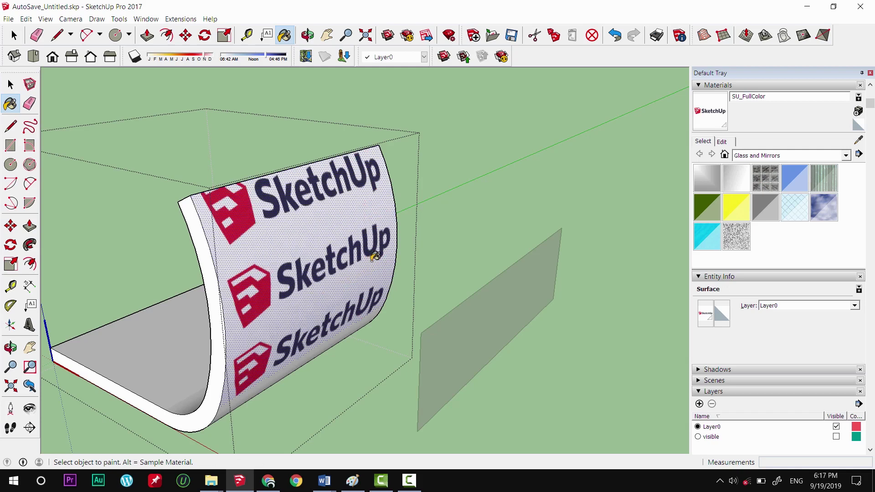
{"action": "key", "text": "space"}
{"action": "left_click", "coordinate": [445, 309]}
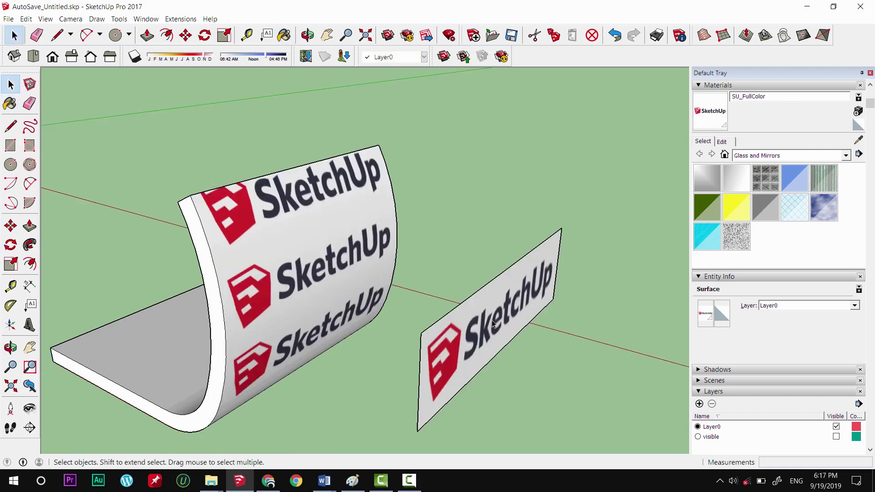
{"action": "left_click", "coordinate": [391, 220]}
{"action": "middle_click_drag", "start_coordinate": [391, 220], "coordinate": [221, 261]}
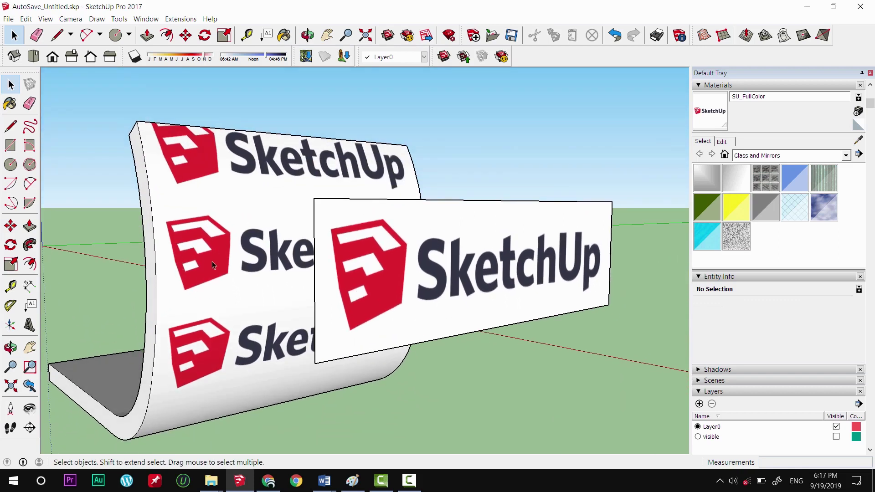
Pan and zoom from the textured cylinder over to the bent strip
{"action": "scroll", "coordinate": [212, 261], "scroll_direction": "down", "scroll_amount": 3}
{"action": "key", "text": "h"}
{"action": "left_click_drag", "start_coordinate": [216, 229], "coordinate": [465, 232]}
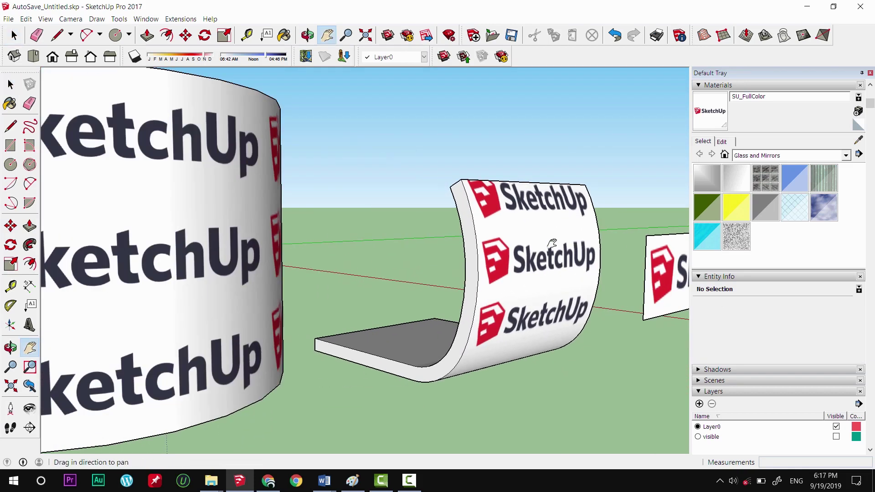
{"action": "middle_click_drag", "start_coordinate": [465, 232], "coordinate": [513, 243]}
{"action": "scroll", "coordinate": [513, 243], "scroll_direction": "down", "scroll_amount": 2}
{"action": "left_click_drag", "start_coordinate": [513, 243], "coordinate": [331, 243]}
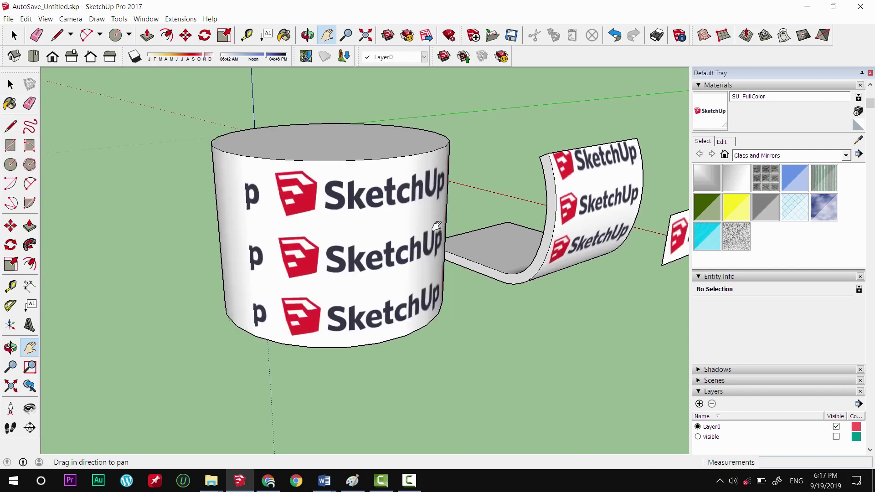
{"action": "scroll", "coordinate": [534, 225], "scroll_direction": "up", "scroll_amount": 2}
{"action": "scroll", "coordinate": [461, 235], "scroll_direction": "down", "scroll_amount": 2}
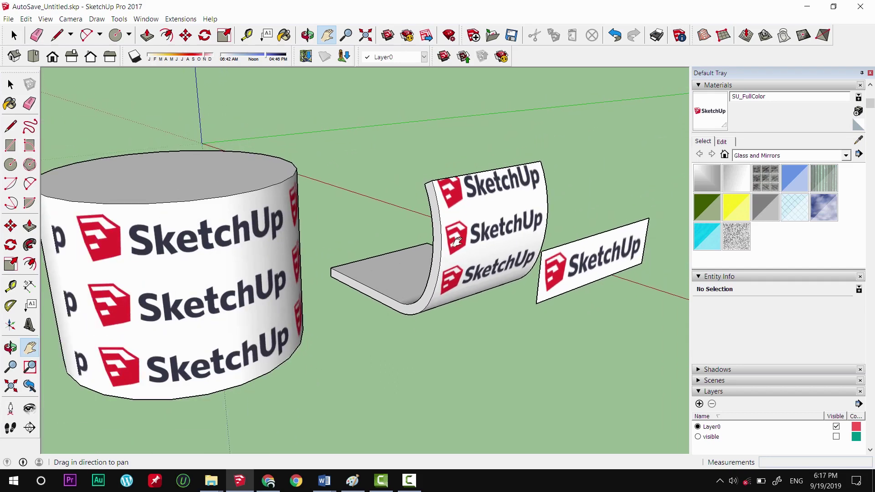
{"action": "key", "text": "space"}
{"action": "scroll", "coordinate": [507, 297], "scroll_direction": "up", "scroll_amount": 3}
{"action": "scroll", "coordinate": [507, 296], "scroll_direction": "up", "scroll_amount": 3}
Select the curved panel component and turn on Hidden Geometry
{"action": "middle_click_drag", "start_coordinate": [507, 301], "coordinate": [423, 312]}
{"action": "scroll", "coordinate": [560, 266], "scroll_direction": "up", "scroll_amount": 2}
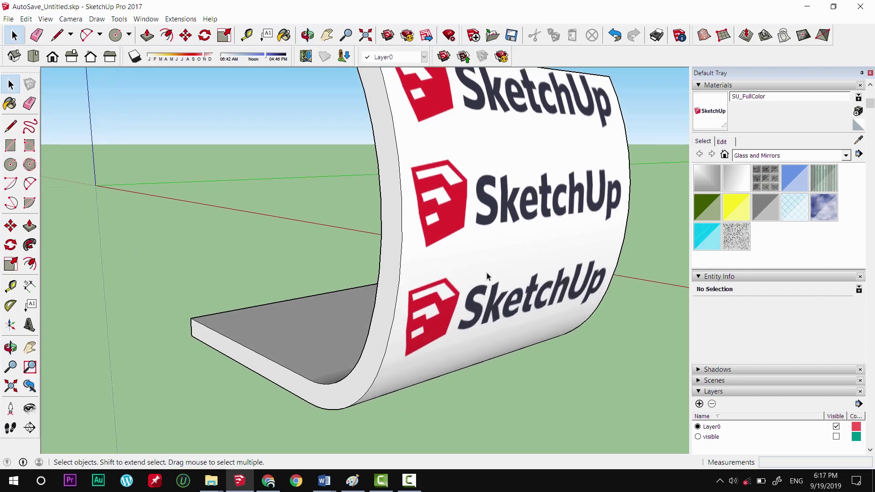
{"action": "scroll", "coordinate": [455, 310], "scroll_direction": "up", "scroll_amount": 3}
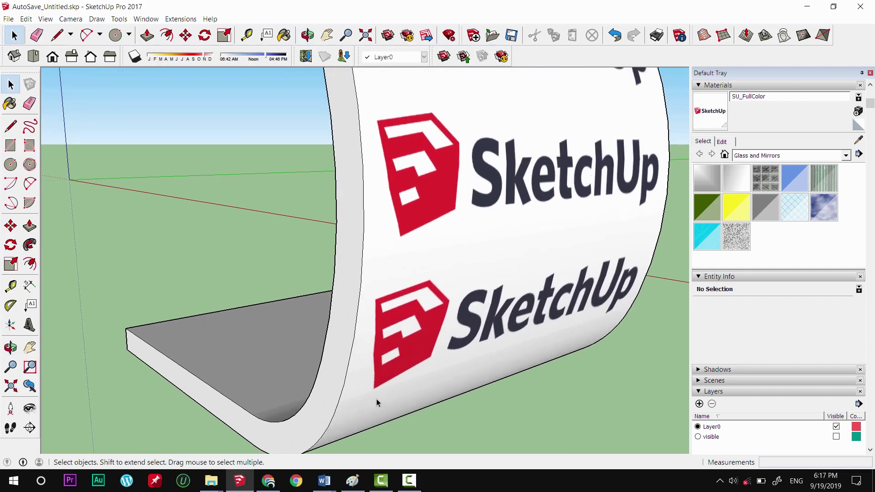
{"action": "scroll", "coordinate": [389, 312], "scroll_direction": "down", "scroll_amount": 5}
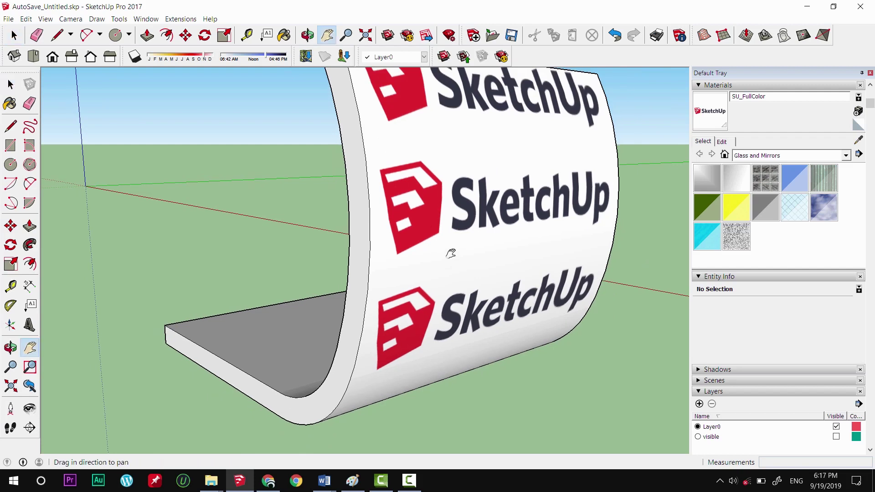
{"action": "middle_click_drag", "start_coordinate": [450, 250], "coordinate": [401, 211], "text": "shift"}
{"action": "left_click", "coordinate": [401, 212]}
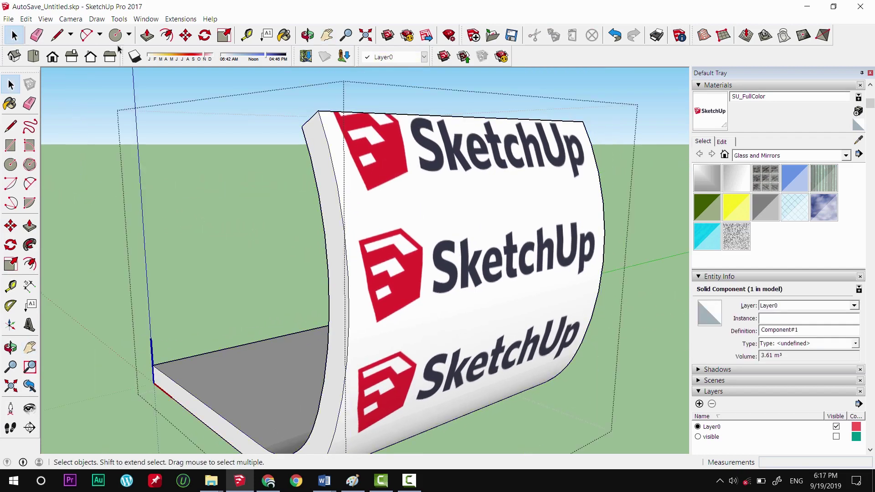
{"action": "left_click", "coordinate": [45, 19]}
{"action": "left_click", "coordinate": [68, 55]}
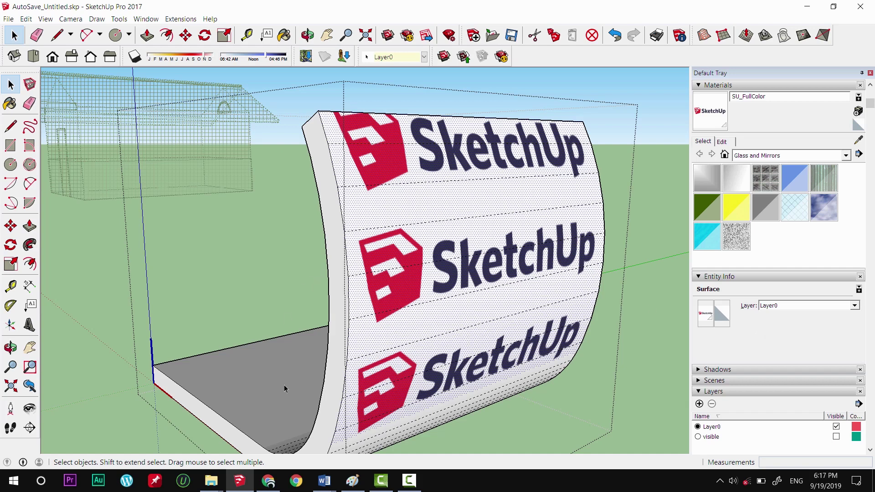
Sample the plain Default material from the floor and paint the top logo strips plain
{"action": "key", "text": "b"}
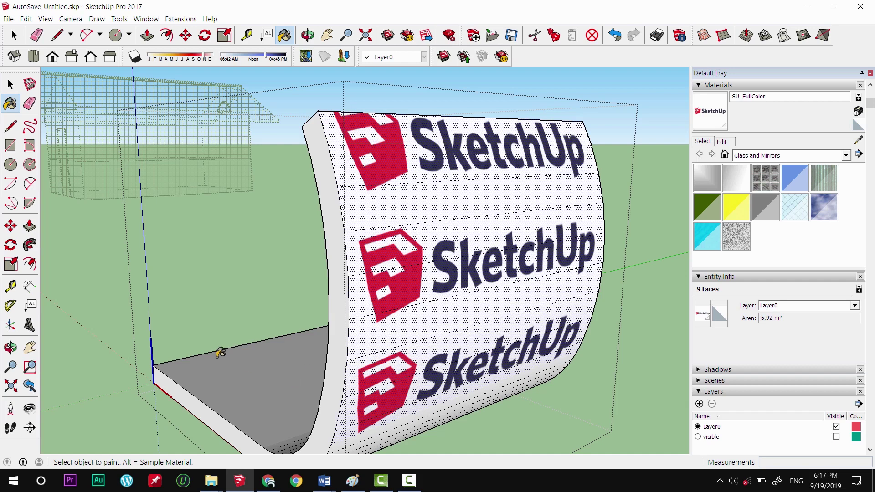
{"action": "key", "text": "alt"}
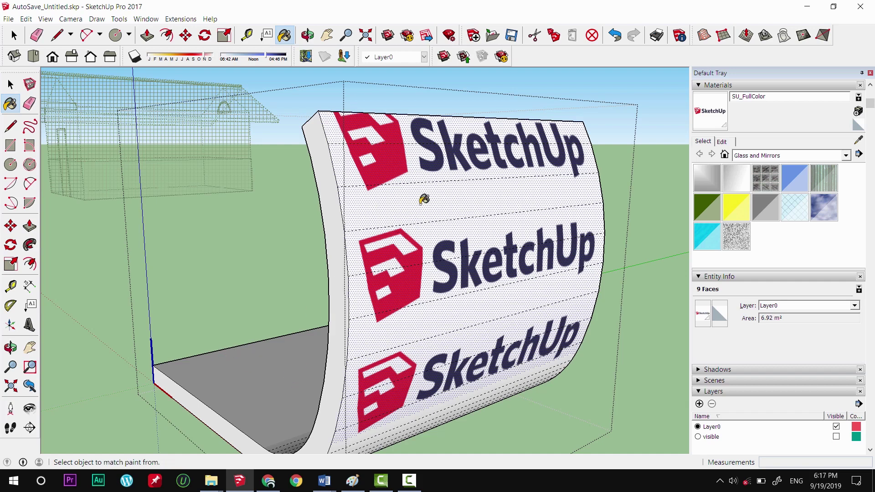
{"action": "left_click", "coordinate": [297, 367], "text": "alt"}
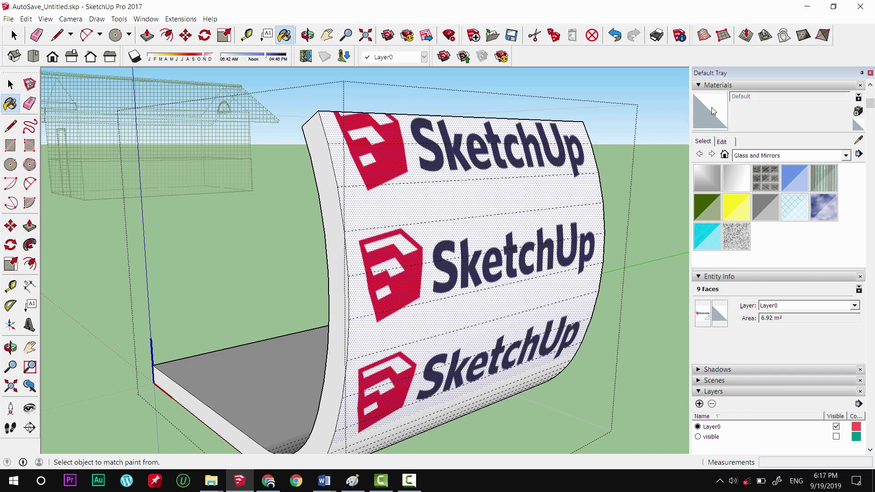
{"action": "key", "text": "ctrl+z"}
{"action": "key", "text": "space"}
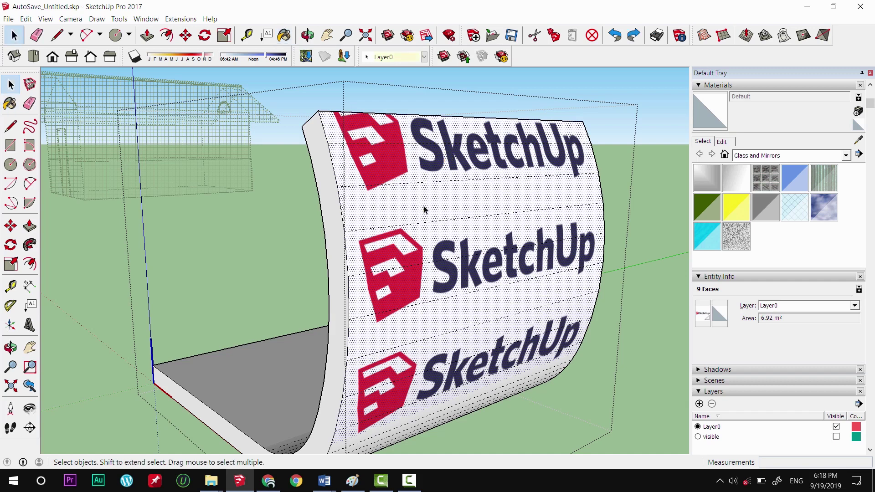
{"action": "left_click", "coordinate": [424, 210]}
{"action": "left_click", "coordinate": [407, 177]}
{"action": "left_click", "coordinate": [411, 212]}
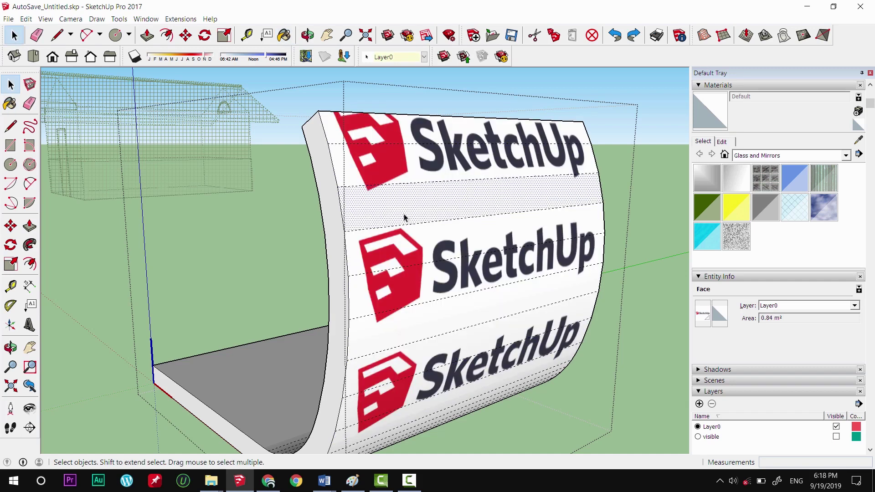
{"action": "key", "text": "b"}
{"action": "left_click", "coordinate": [401, 160]}
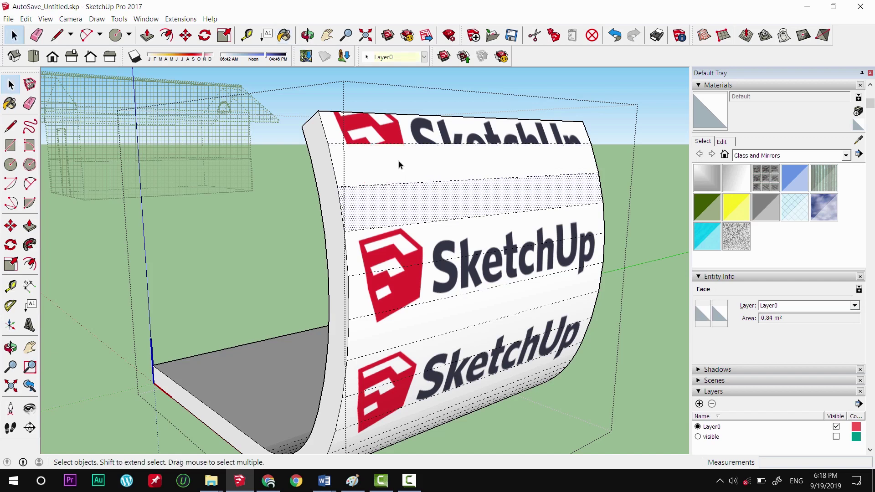
{"action": "left_click", "coordinate": [402, 123]}
Paint the lower logo strips plain, leaving one SketchUp logo
{"action": "middle_click_drag", "start_coordinate": [436, 292], "coordinate": [441, 240]}
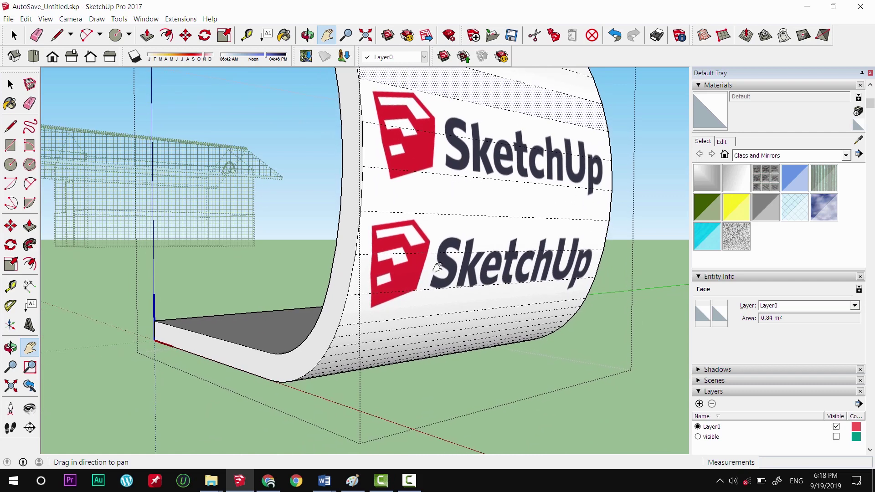
{"action": "key", "text": "space"}
{"action": "key", "text": "b"}
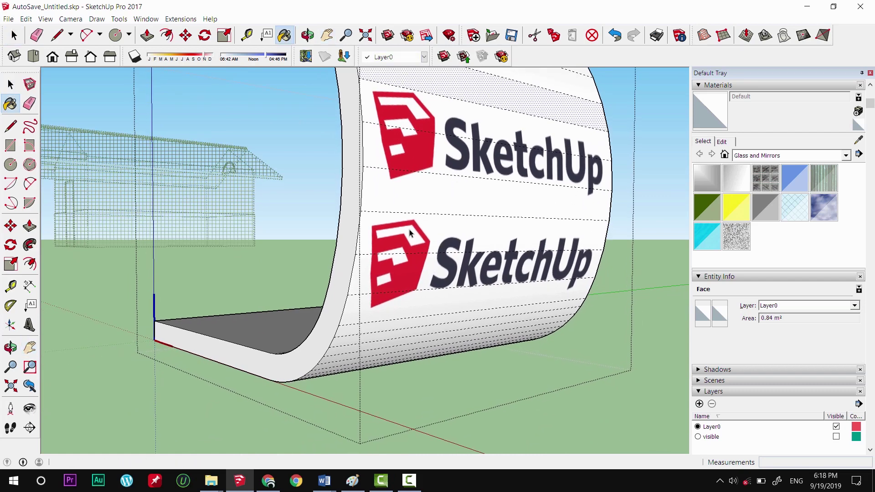
{"action": "left_click", "coordinate": [412, 231]}
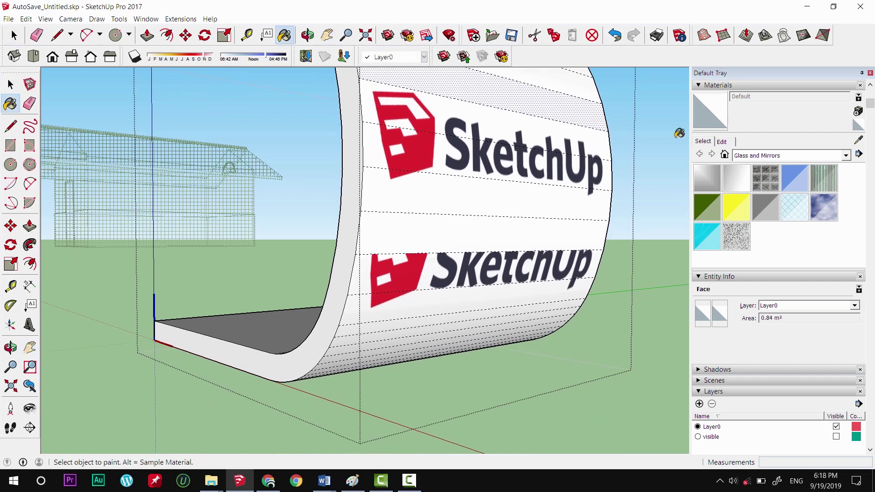
{"action": "left_click", "coordinate": [481, 264]}
{"action": "left_click", "coordinate": [440, 299]}
{"action": "key", "text": "space"}
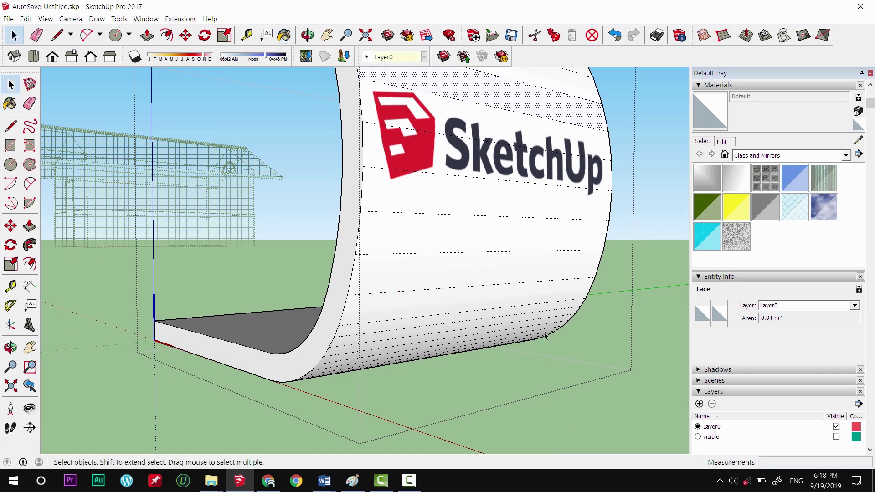
{"action": "scroll", "coordinate": [545, 337], "scroll_direction": "down", "scroll_amount": 3}
{"action": "scroll", "coordinate": [576, 354], "scroll_direction": "down", "scroll_amount": 3}
{"action": "mouse_move", "coordinate": [596, 293]}
{"action": "middle_mouse_down"}
{"action": "mouse_move", "coordinate": [504, 364]}
{"action": "mouse_move", "coordinate": [637, 288]}
{"action": "middle_mouse_up"}
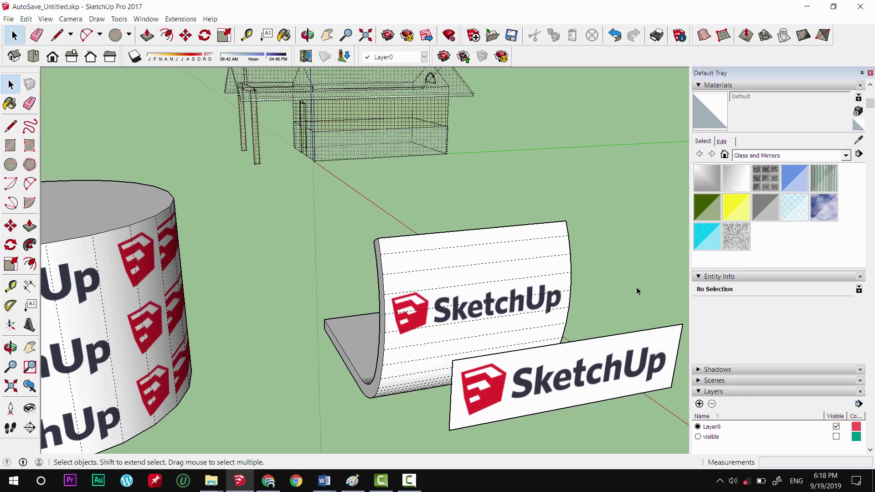
Turn Hidden Geometry off again
{"action": "middle_click_drag", "start_coordinate": [613, 394], "coordinate": [524, 374]}
{"action": "left_click", "coordinate": [46, 19]}
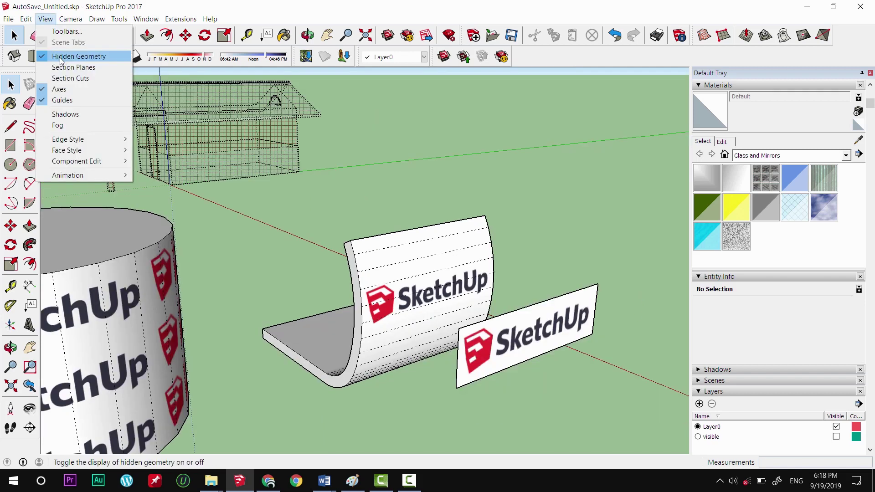
{"action": "left_click", "coordinate": [62, 57]}
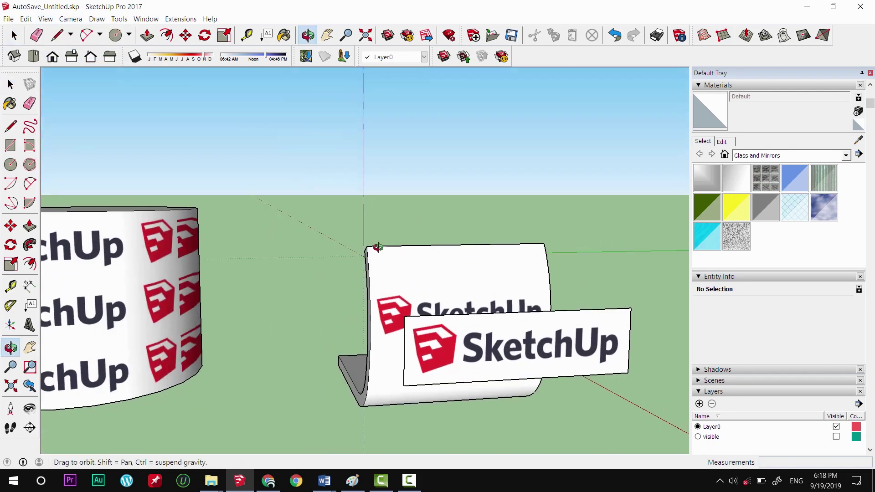
{"action": "middle_click_drag", "start_coordinate": [404, 275], "coordinate": [542, 328]}
{"action": "left_click", "coordinate": [543, 329]}
{"action": "scroll", "coordinate": [352, 208], "scroll_direction": "down", "scroll_amount": 2}
Place a copy of the curved logo panel to the right of the original
{"action": "left_click", "coordinate": [356, 237]}
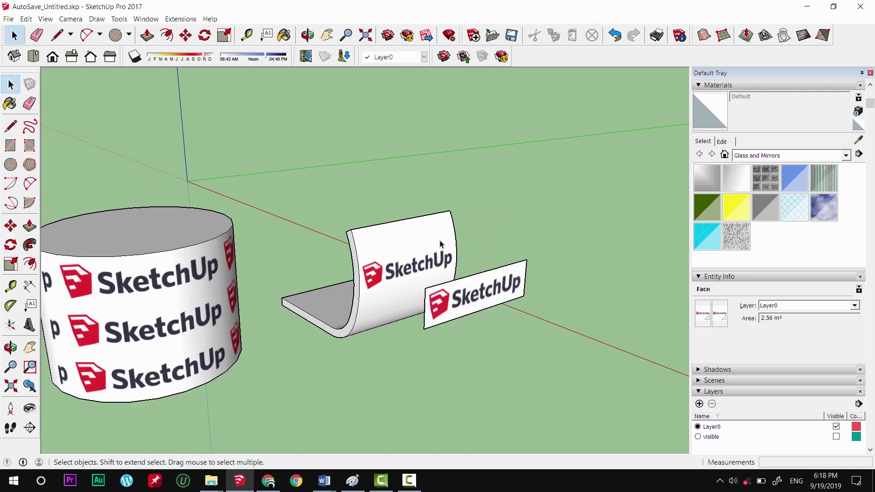
{"action": "middle_click_drag", "start_coordinate": [356, 237], "coordinate": [510, 241]}
{"action": "key", "text": "m"}
{"action": "left_click", "coordinate": [509, 241]}
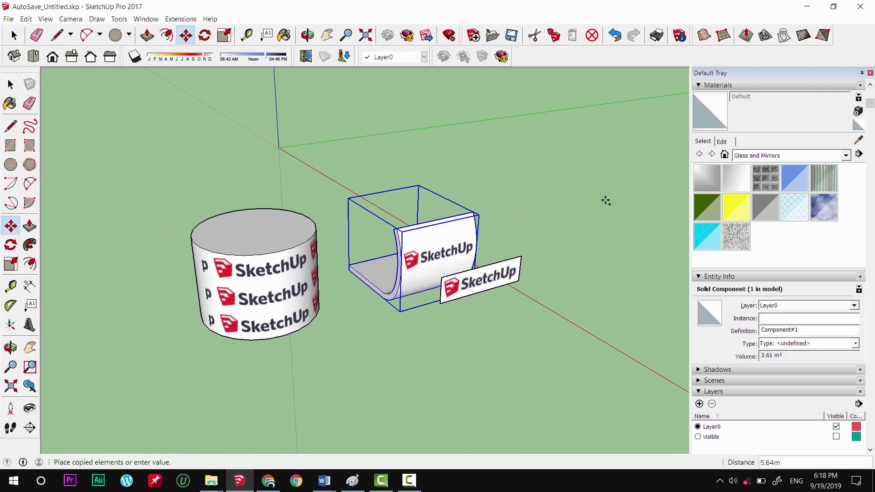
{"action": "left_click", "coordinate": [602, 271]}
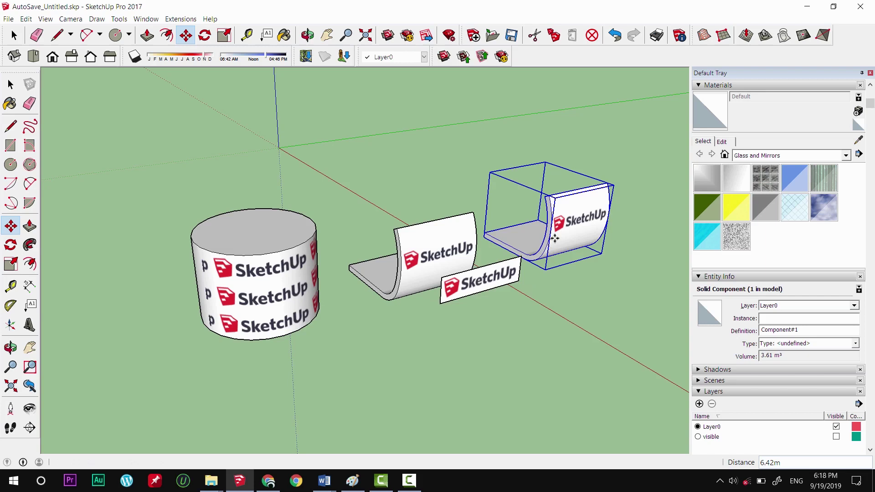
{"action": "middle_click_drag", "start_coordinate": [555, 238], "coordinate": [410, 274], "text": "shift"}
{"action": "scroll", "coordinate": [400, 279], "scroll_direction": "up", "scroll_amount": 3}
Sample the flat sign's logo texture and bring up the sign face's context menu
{"action": "key", "text": "space"}
{"action": "key", "text": "b"}
{"action": "left_click", "coordinate": [394, 334], "text": "alt"}
{"action": "key", "text": "space"}
{"action": "right_click", "coordinate": [349, 346]}
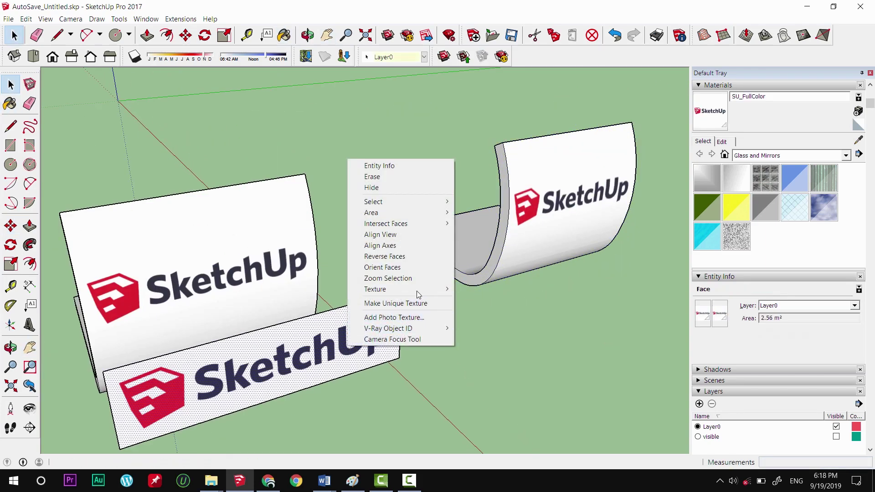
Make the flat sign's texture projected and paint the copied curved panel with it
{"action": "mouse_move", "coordinate": [375, 289]}
{"action": "left_click", "coordinate": [505, 313]}
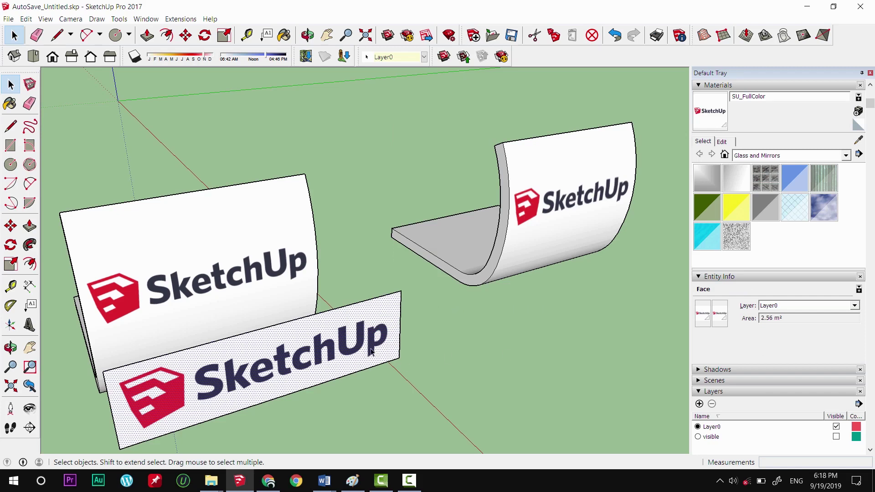
{"action": "key", "text": "b"}
{"action": "left_click", "coordinate": [364, 322], "text": "alt"}
{"action": "left_click", "coordinate": [549, 185]}
{"action": "key", "text": "space"}
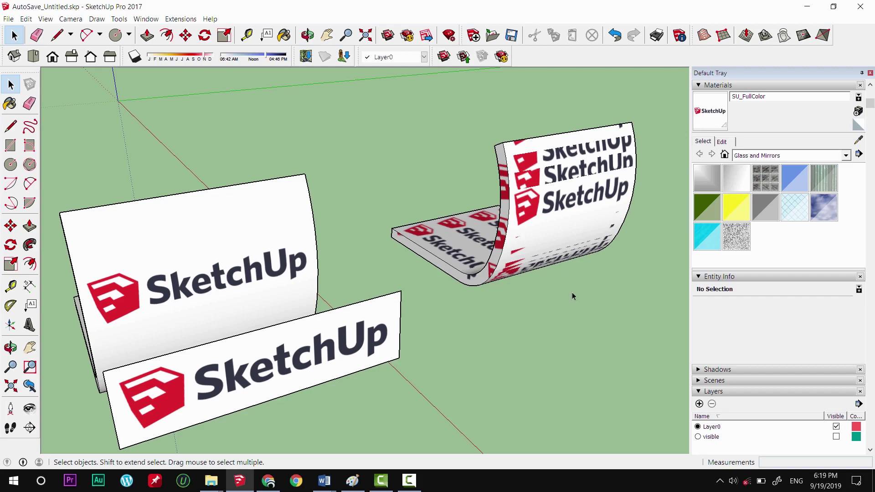
Delete the copied curved panel tiled with SketchUp logos
{"action": "left_click", "coordinate": [548, 221]}
{"action": "mouse_move", "coordinate": [547, 221]}
{"action": "middle_mouse_down"}
{"action": "mouse_move", "coordinate": [372, 278]}
{"action": "mouse_move", "coordinate": [455, 303]}
{"action": "mouse_move", "coordinate": [447, 237]}
{"action": "middle_mouse_up"}
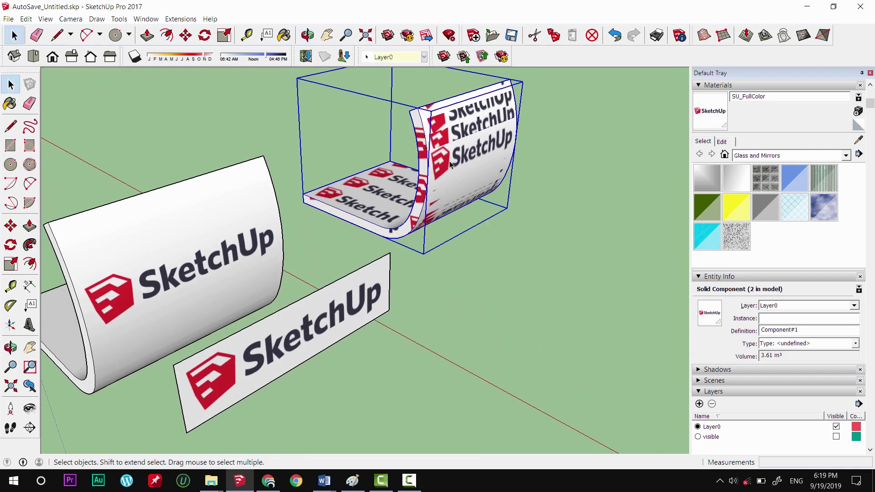
{"action": "key", "text": "Delete"}
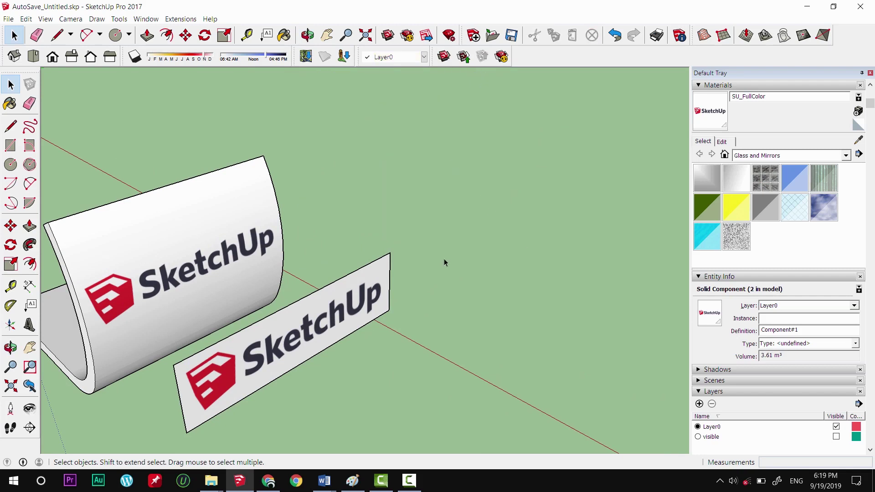
Delete the flat SketchUp sign and the logo-covered cylinder
{"action": "middle_click_drag", "start_coordinate": [325, 268], "coordinate": [430, 211]}
{"action": "left_click", "coordinate": [454, 291]}
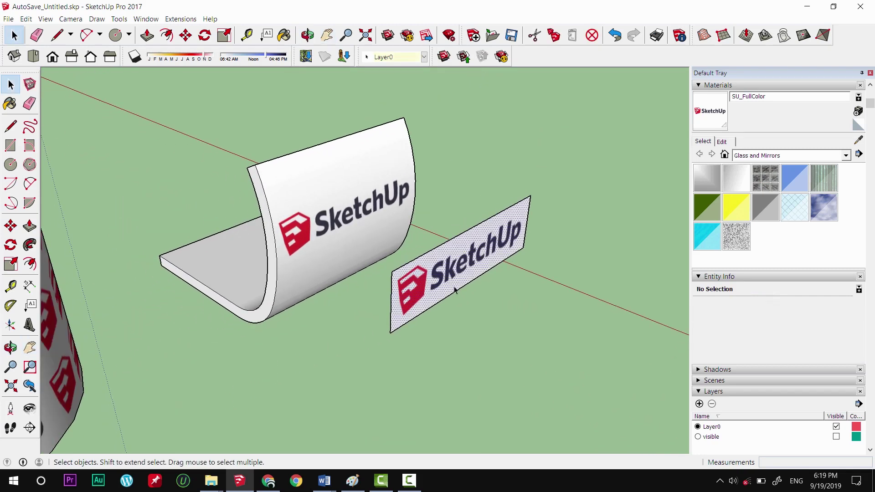
{"action": "scroll", "coordinate": [470, 290], "scroll_direction": "down", "scroll_amount": 2}
{"action": "key", "text": "Delete"}
{"action": "left_click", "coordinate": [201, 326]}
{"action": "key", "text": "Delete"}
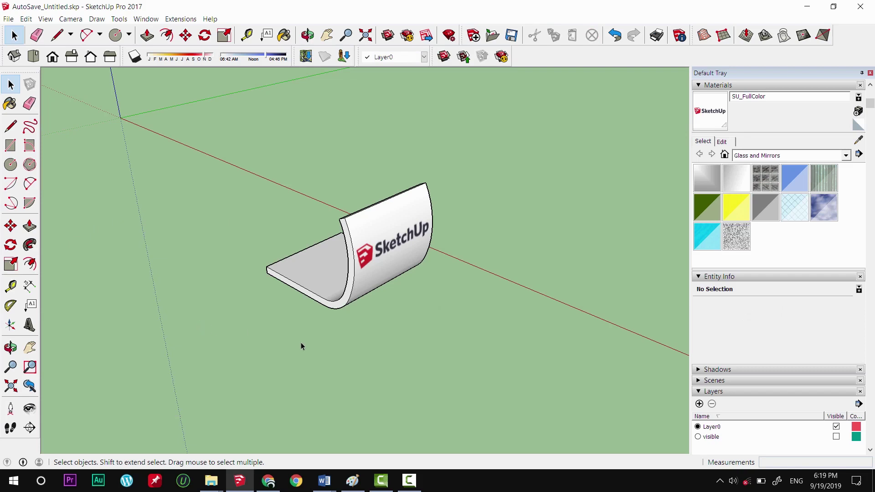
Hide the curved sign, toggling Hidden Geometry on and then off
{"action": "left_click", "coordinate": [46, 19]}
{"action": "left_click", "coordinate": [64, 55]}
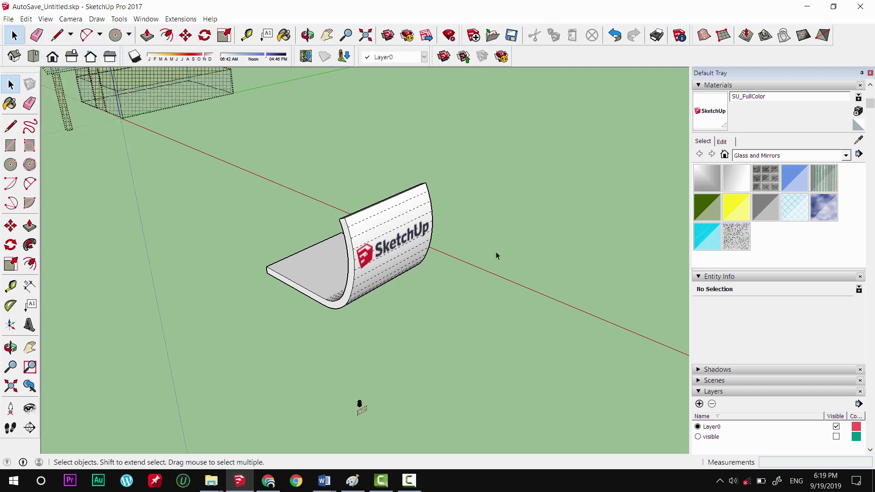
{"action": "right_click", "coordinate": [347, 197]}
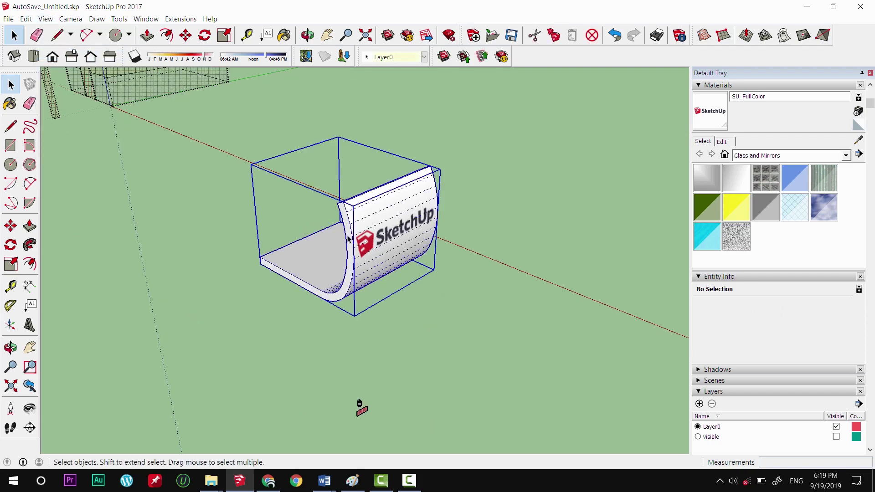
{"action": "left_click", "coordinate": [387, 225]}
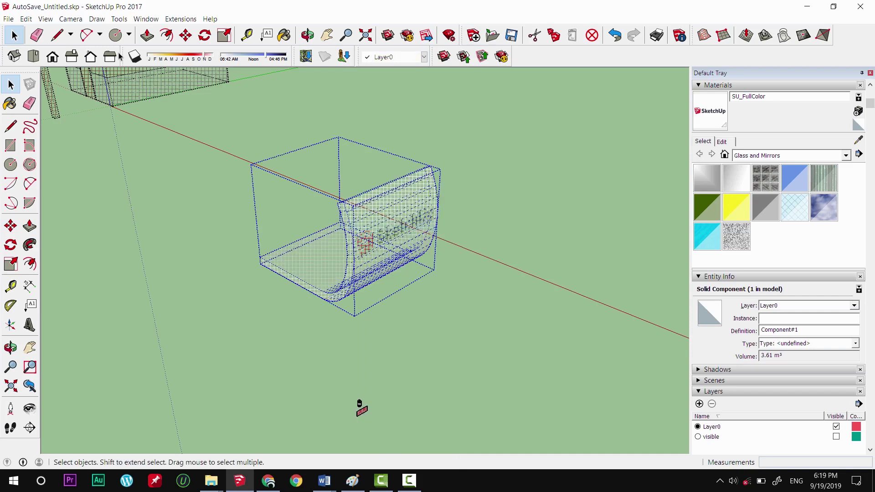
{"action": "left_click", "coordinate": [46, 19]}
{"action": "left_click", "coordinate": [64, 55]}
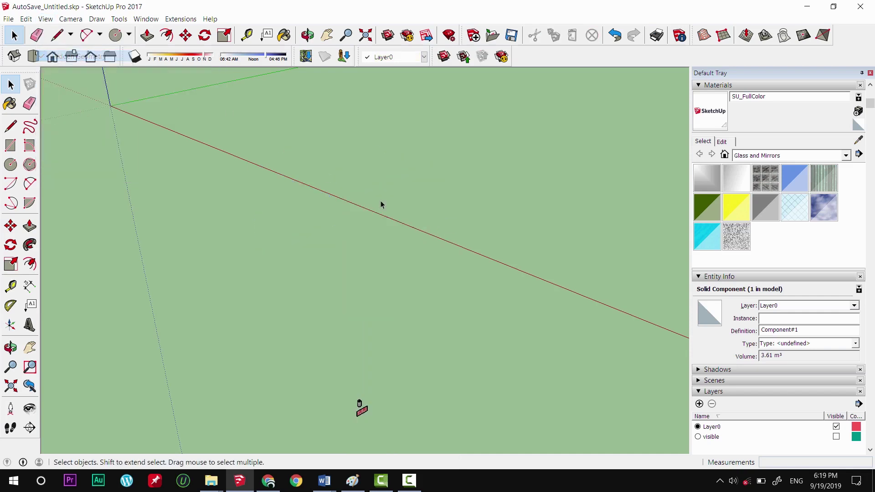
Zoom to extents and pan and orbit to frame the grey can and flat Coca-Cola label
{"action": "key", "text": "shift+z"}
{"action": "scroll", "coordinate": [322, 279], "scroll_direction": "down", "scroll_amount": 2}
{"action": "scroll", "coordinate": [322, 279], "scroll_direction": "down", "scroll_amount": 3}
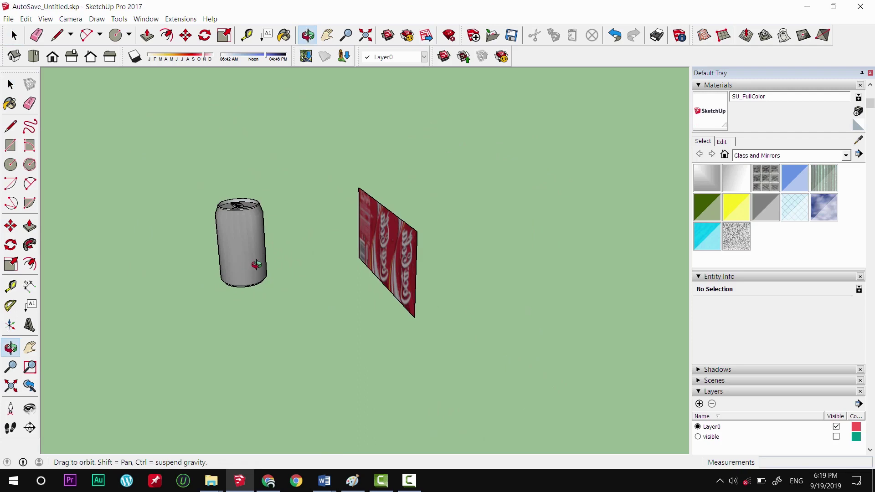
{"action": "middle_click_drag", "start_coordinate": [339, 259], "coordinate": [375, 263], "text": "shift"}
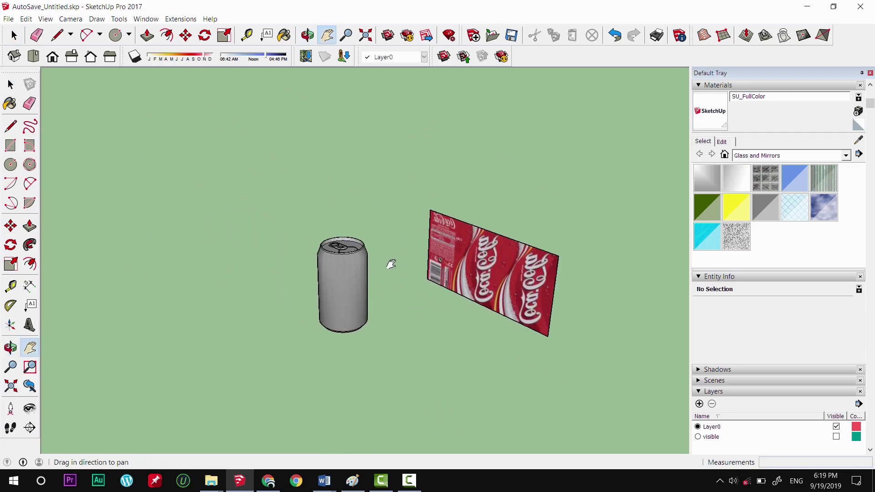
{"action": "scroll", "coordinate": [338, 273], "scroll_direction": "up", "scroll_amount": 2}
{"action": "scroll", "coordinate": [319, 262], "scroll_direction": "up", "scroll_amount": 3}
{"action": "middle_click_drag", "start_coordinate": [342, 292], "coordinate": [414, 279]}
{"action": "scroll", "coordinate": [387, 285], "scroll_direction": "down", "scroll_amount": 2}
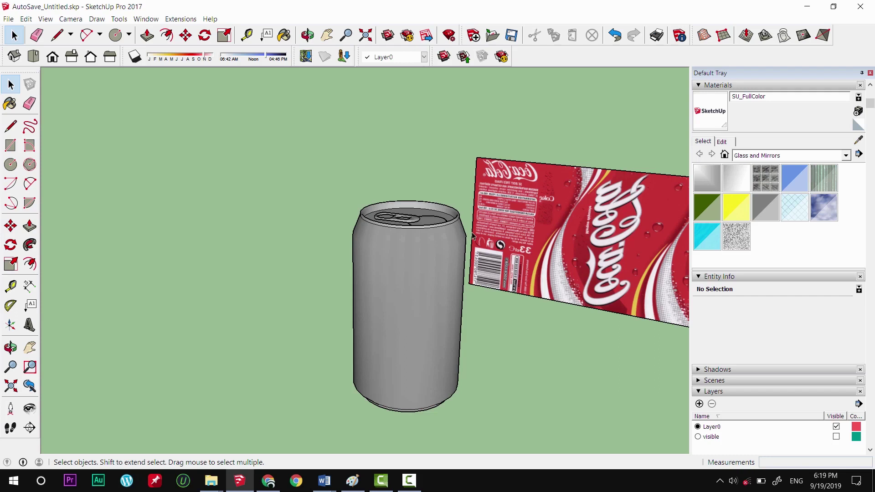
{"action": "middle_click_drag", "start_coordinate": [526, 224], "coordinate": [433, 279], "text": "shift"}
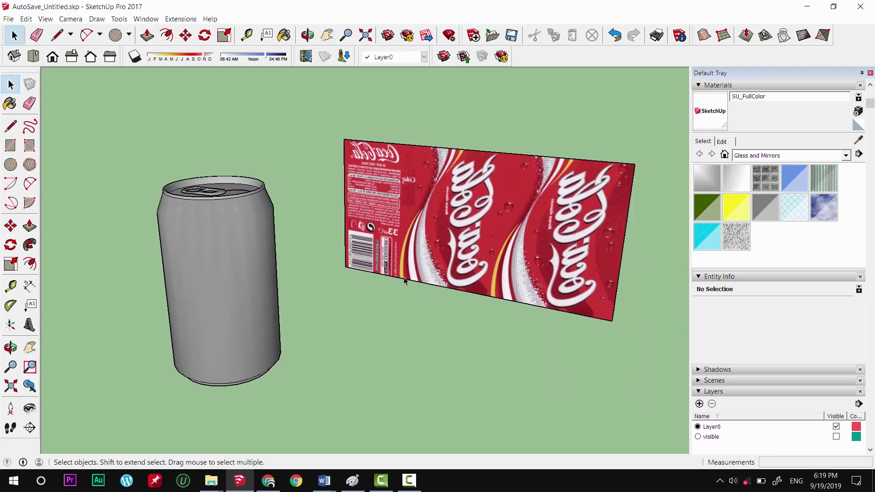
{"action": "scroll", "coordinate": [404, 277], "scroll_direction": "down", "scroll_amount": 2}
Look down on the can top, select the Coca-Cola label face, and switch to Chrome
{"action": "left_click", "coordinate": [424, 382]}
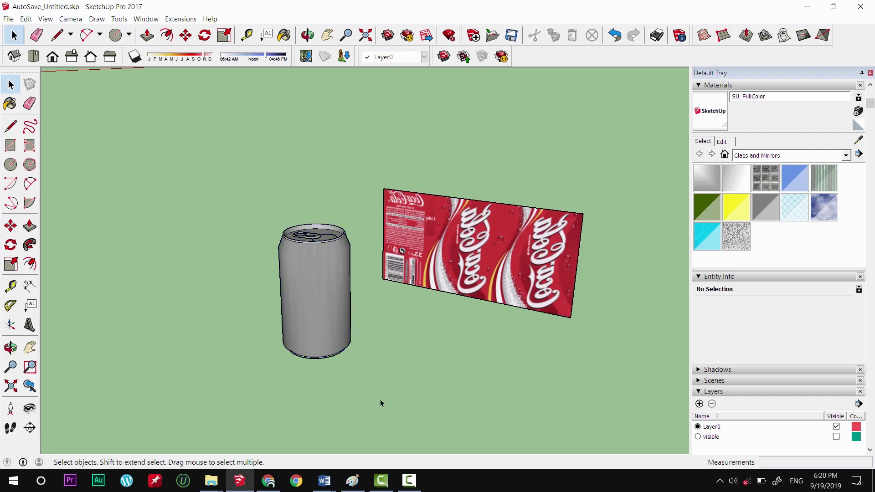
{"action": "scroll", "coordinate": [305, 278], "scroll_direction": "up", "scroll_amount": 1}
{"action": "scroll", "coordinate": [305, 281], "scroll_direction": "up", "scroll_amount": 2}
{"action": "mouse_move", "coordinate": [305, 281]}
{"action": "middle_mouse_down"}
{"action": "mouse_move", "coordinate": [331, 383]}
{"action": "mouse_move", "coordinate": [362, 438]}
{"action": "middle_mouse_up"}
{"action": "scroll", "coordinate": [337, 428], "scroll_direction": "down", "scroll_amount": 2}
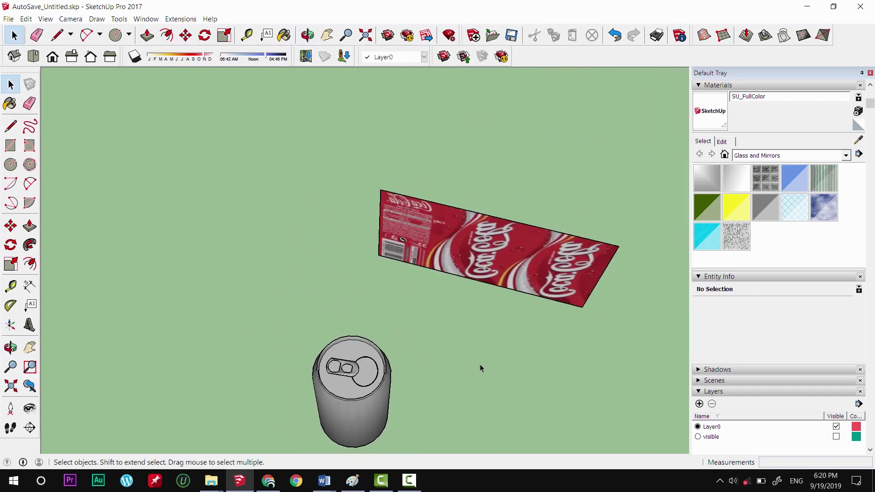
{"action": "left_click", "coordinate": [483, 256]}
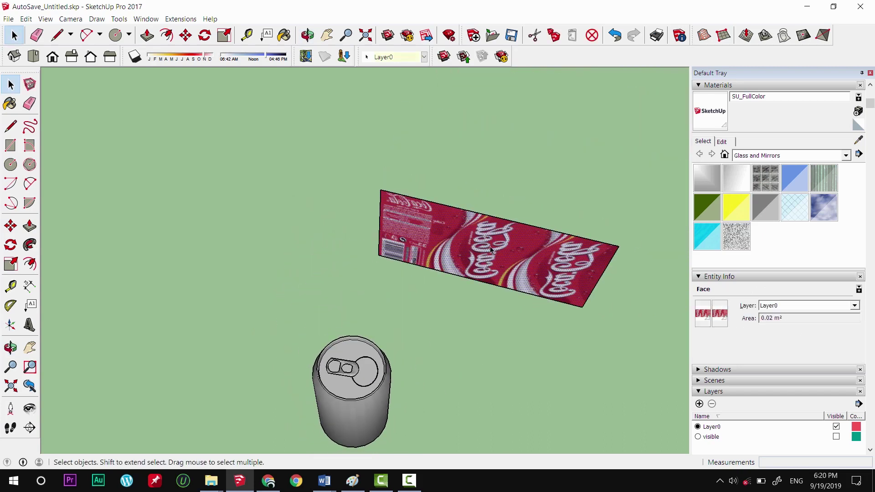
{"action": "key", "text": "alt+Tab"}
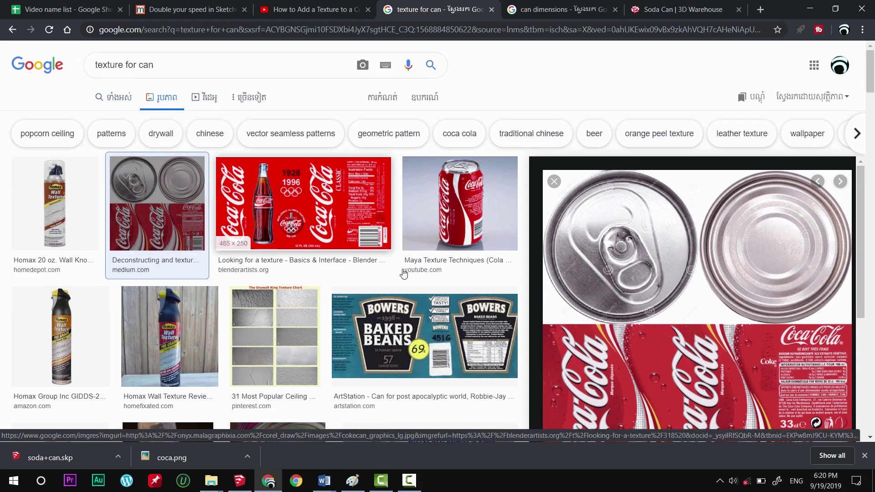
Browse the Google Images results for can textures, then bring up Paint from the taskbar
{"action": "scroll", "coordinate": [388, 274], "scroll_direction": "down", "scroll_amount": 5}
{"action": "scroll", "coordinate": [717, 365], "scroll_direction": "down", "scroll_amount": 5}
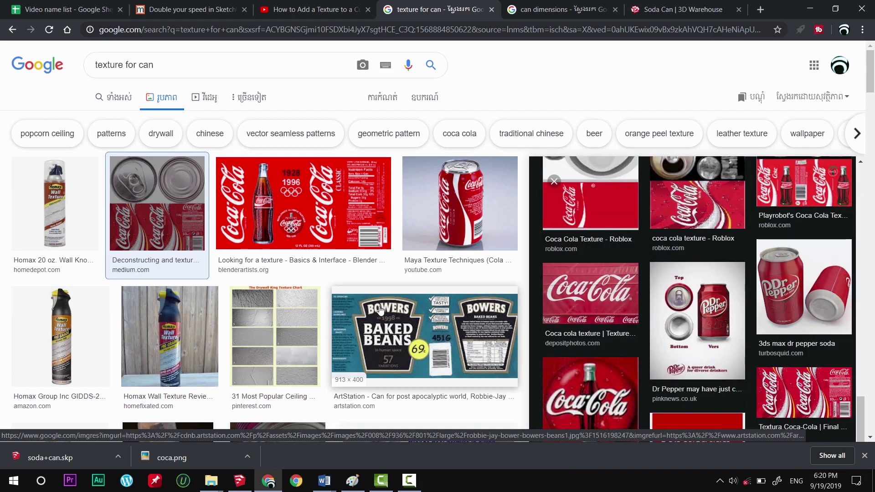
{"action": "scroll", "coordinate": [390, 306], "scroll_direction": "down", "scroll_amount": 10}
{"action": "scroll", "coordinate": [246, 262], "scroll_direction": "down", "scroll_amount": 5}
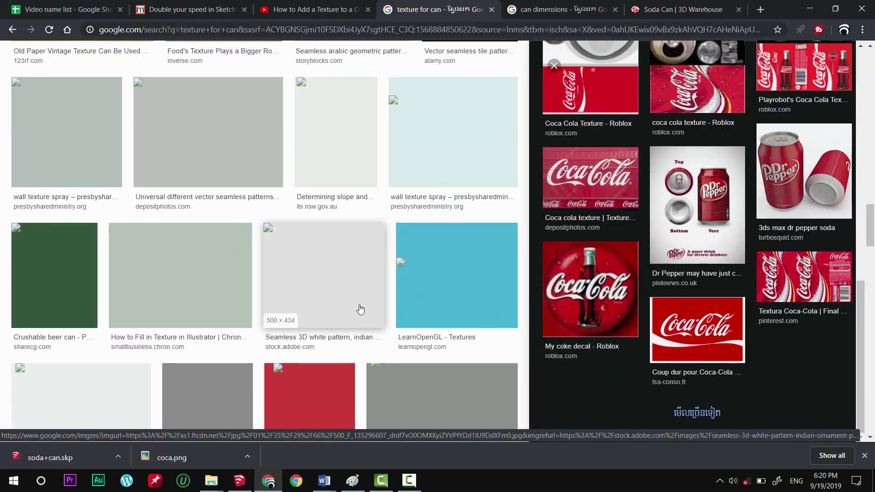
{"action": "scroll", "coordinate": [351, 300], "scroll_direction": "up", "scroll_amount": 10}
{"action": "scroll", "coordinate": [273, 283], "scroll_direction": "up", "scroll_amount": 10}
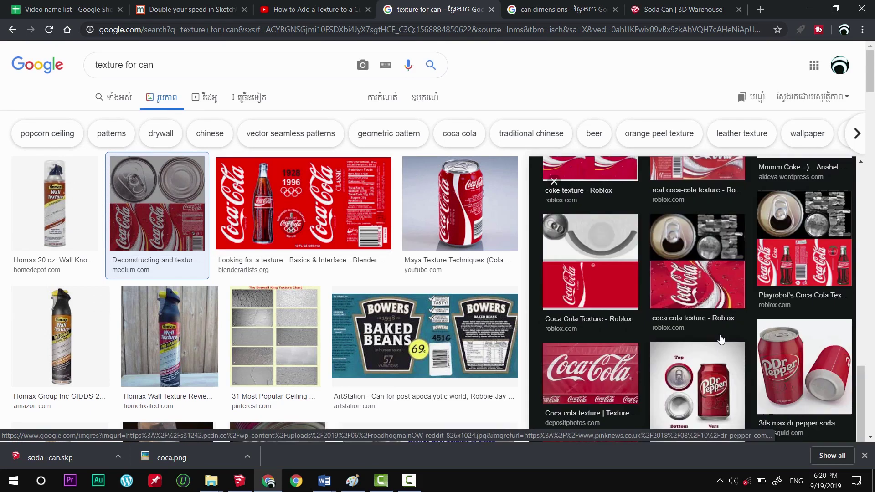
{"action": "scroll", "coordinate": [719, 342], "scroll_direction": "up", "scroll_amount": 5}
{"action": "scroll", "coordinate": [645, 318], "scroll_direction": "down", "scroll_amount": 5}
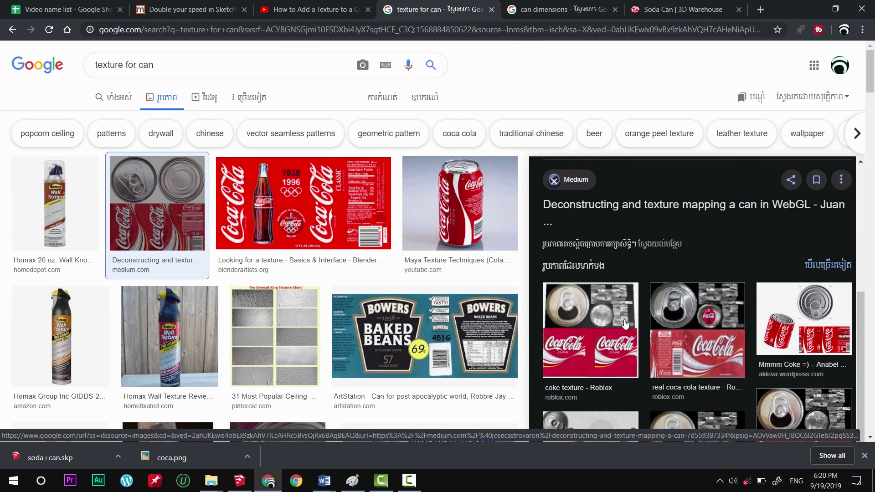
{"action": "scroll", "coordinate": [645, 317], "scroll_direction": "down", "scroll_amount": 3}
{"action": "left_click", "coordinate": [351, 482]}
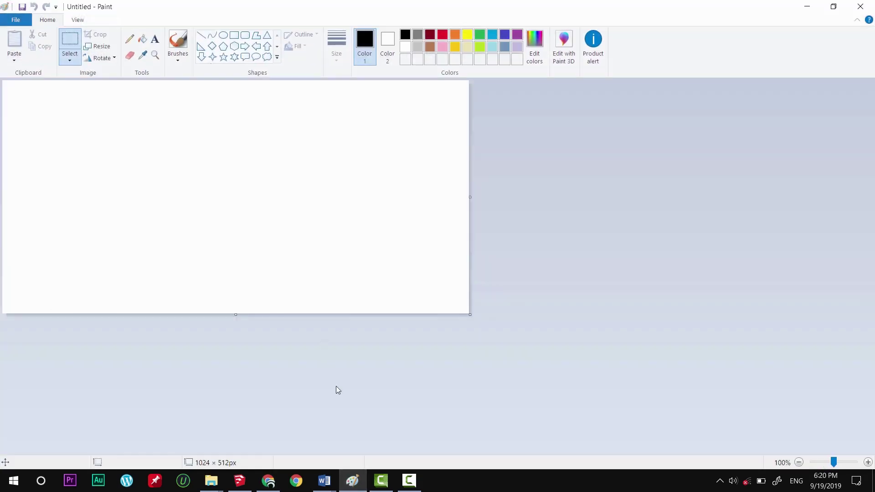
Preview coca.png from the lesson 7 folder and drop it onto the Paint canvas
{"action": "key", "text": "alt+Tab"}
{"action": "left_click", "coordinate": [550, 217]}
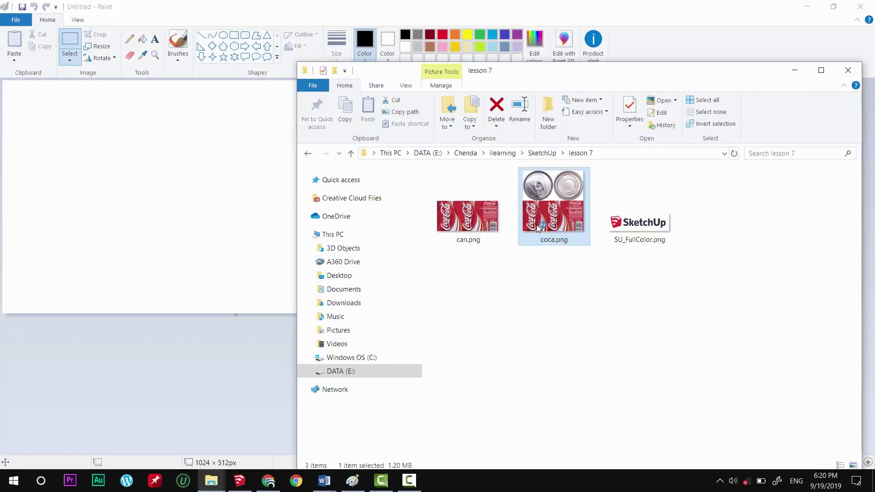
{"action": "double_click", "coordinate": [552, 222]}
{"action": "key", "text": "Escape"}
{"action": "left_click_drag", "start_coordinate": [577, 230], "coordinate": [265, 225]}
{"action": "left_click", "coordinate": [199, 9]}
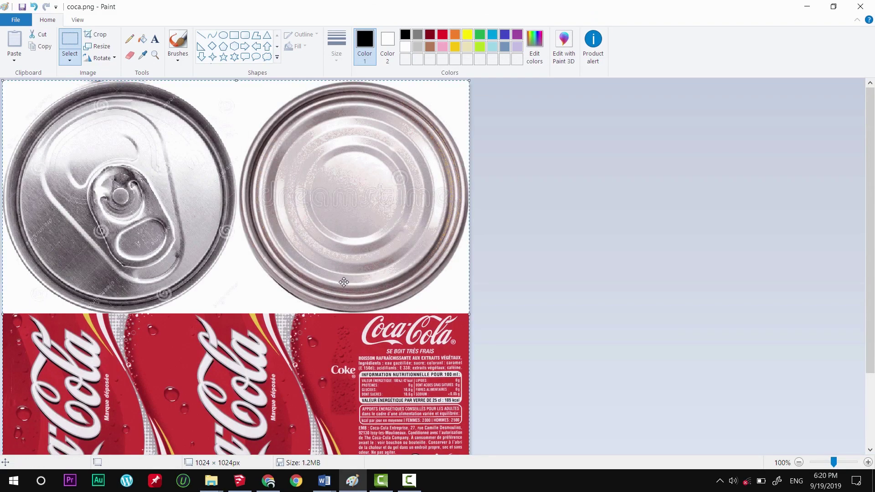
Crop coca.png to the red Coca-Cola label strip, then close Paint without saving
{"action": "scroll", "coordinate": [344, 282], "scroll_direction": "down", "scroll_amount": 3}
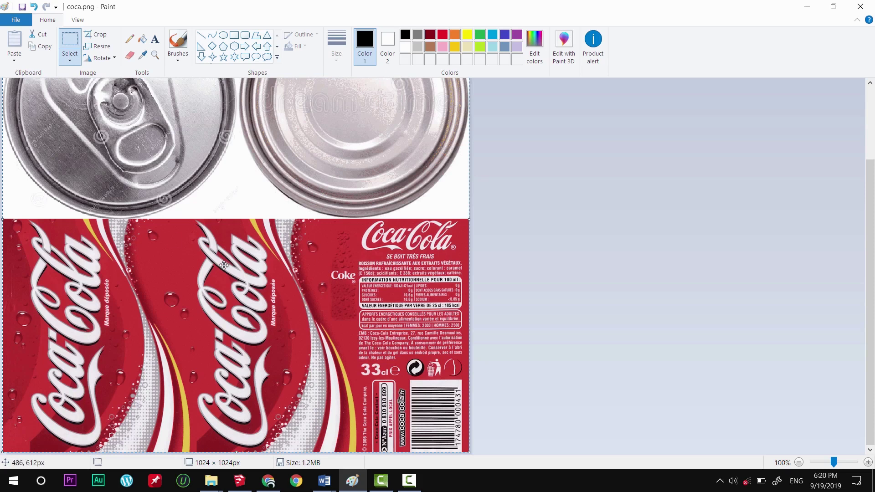
{"action": "scroll", "coordinate": [237, 309], "scroll_direction": "up", "scroll_amount": 3}
{"action": "left_click_drag", "start_coordinate": [237, 308], "coordinate": [286, 100]}
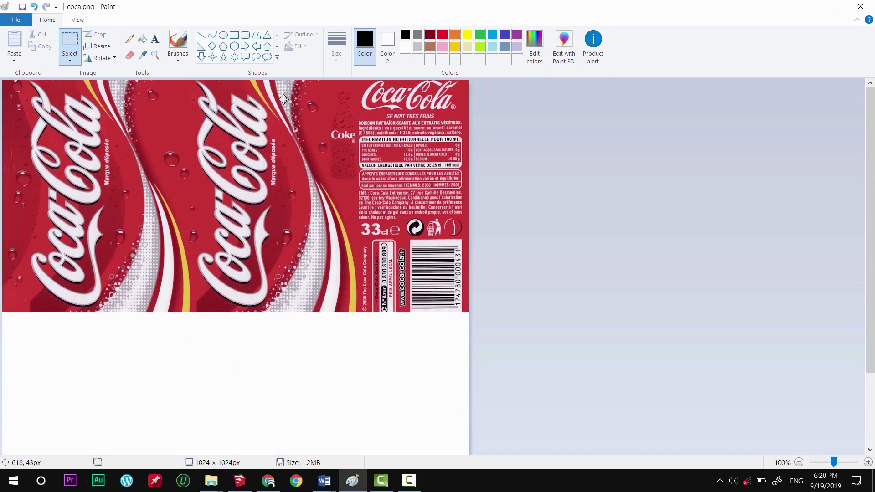
{"action": "scroll", "coordinate": [572, 309], "scroll_direction": "down", "scroll_amount": 3}
{"action": "left_click_drag", "start_coordinate": [236, 453], "coordinate": [290, 219]}
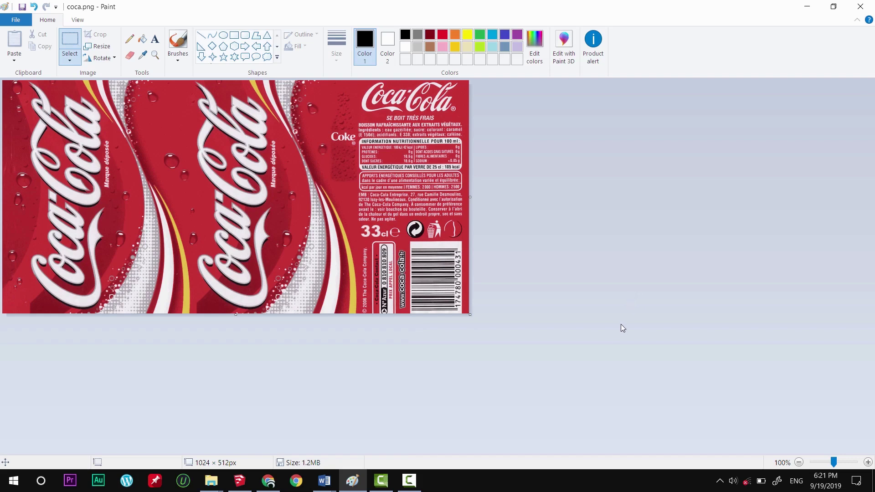
{"action": "left_click", "coordinate": [860, 7]}
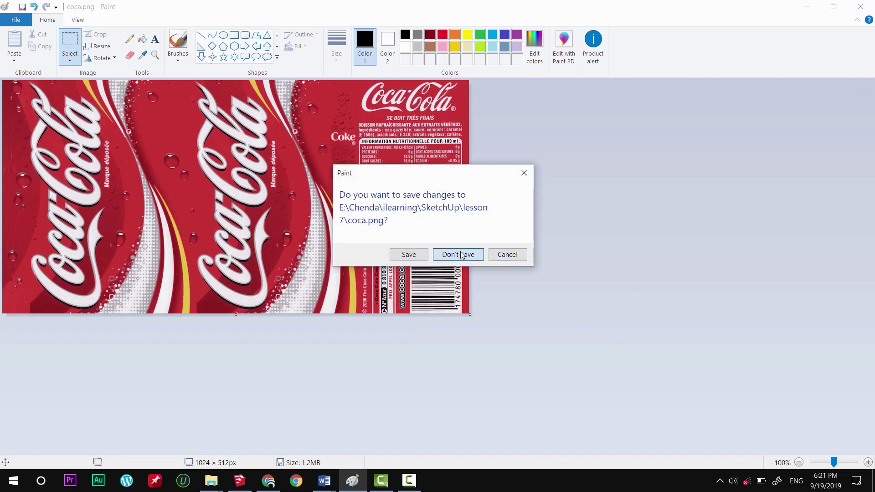
{"action": "left_click", "coordinate": [459, 254]}
Preview can.png, minimize the lesson 7 folder and image viewer, and switch windows
{"action": "left_click", "coordinate": [475, 229]}
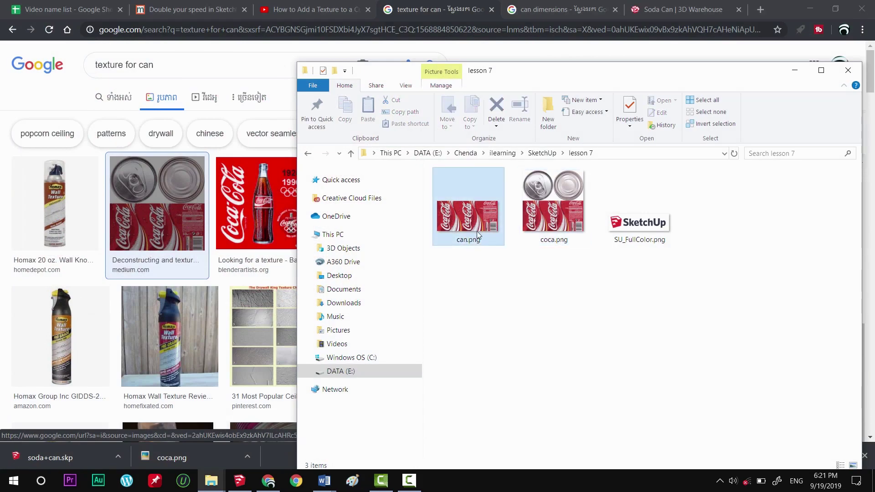
{"action": "double_click", "coordinate": [476, 230]}
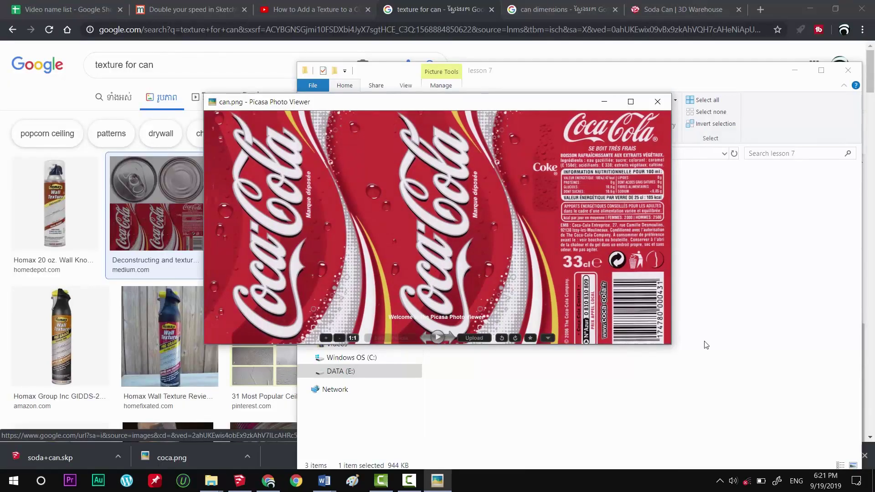
{"action": "left_click", "coordinate": [706, 345]}
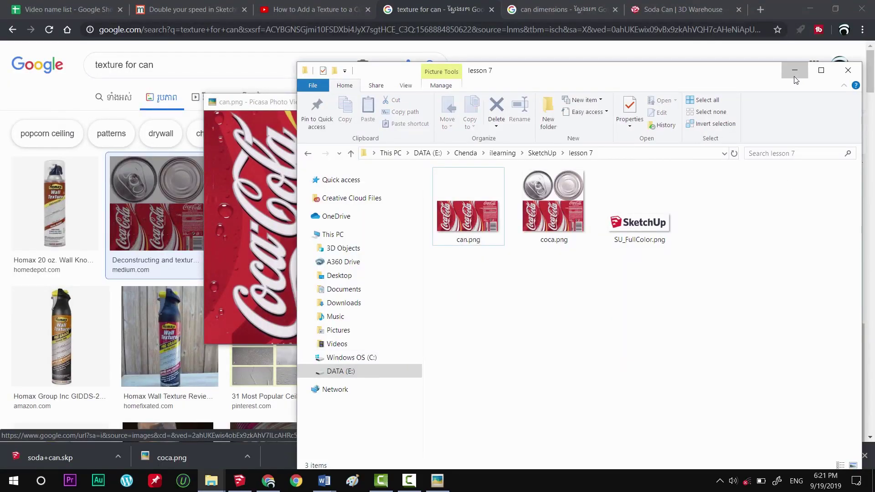
{"action": "left_click", "coordinate": [795, 70]}
{"action": "left_click", "coordinate": [605, 103]}
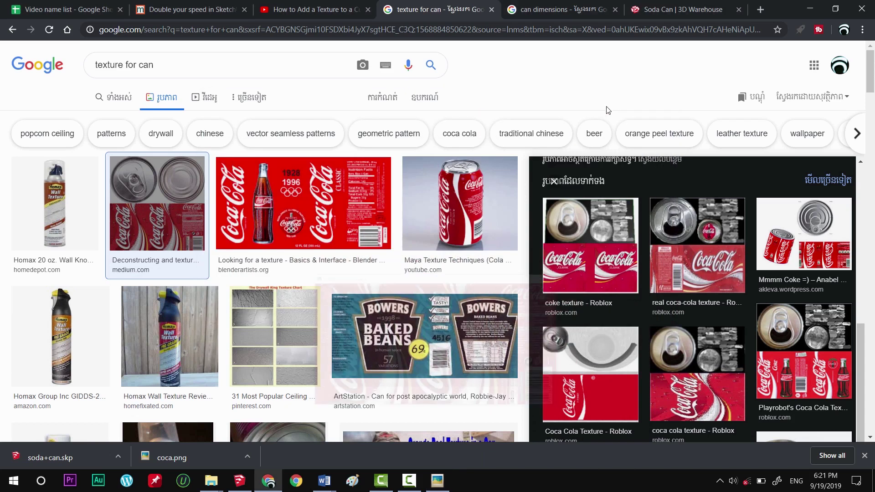
{"action": "key", "text": "alt+Tab"}
{"action": "key", "text": "alt+Tab"}
{"action": "key", "text": "alt+Tab"}
Delete the textured Coca-Cola label rectangle from the SketchUp model
{"action": "left_click", "coordinate": [572, 292]}
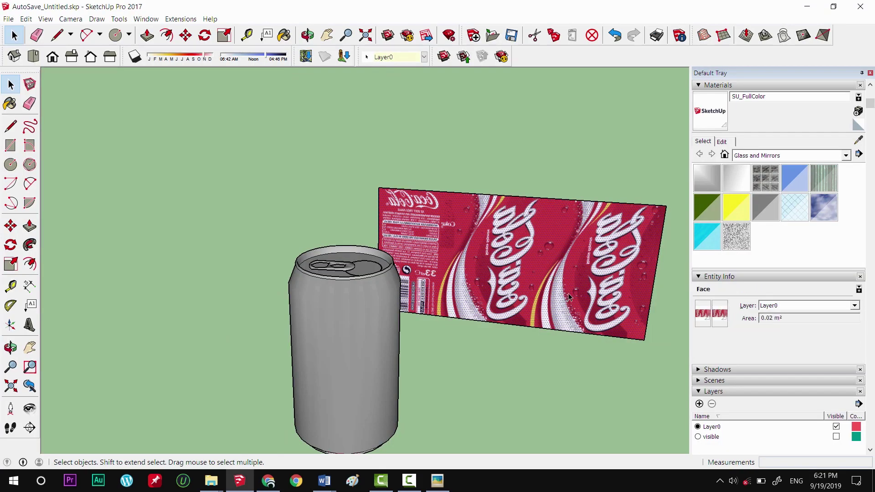
{"action": "left_click", "coordinate": [607, 337]}
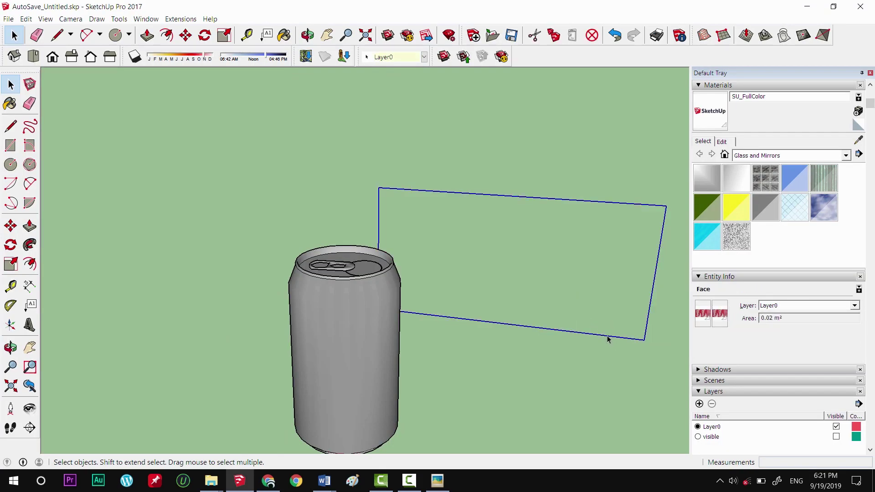
{"action": "key", "text": "Delete"}
Import can.png as an image, then cancel after setting its first corner
{"action": "left_click", "coordinate": [9, 19]}
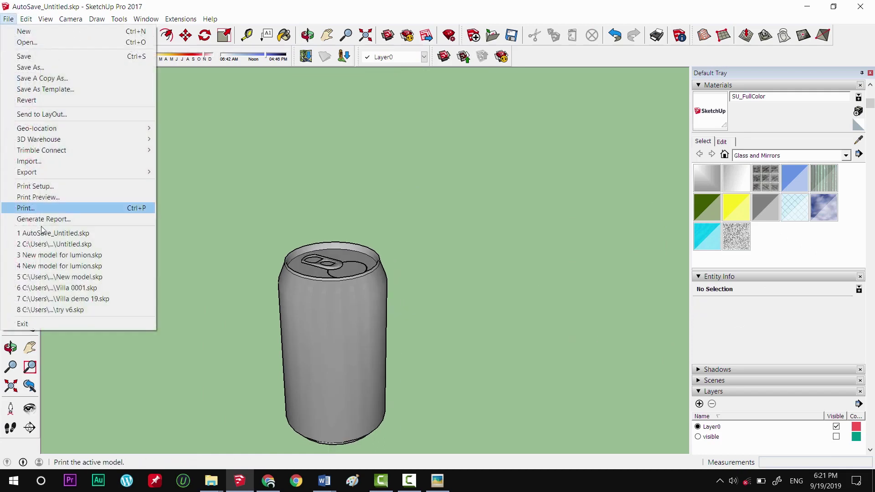
{"action": "left_click", "coordinate": [66, 162]}
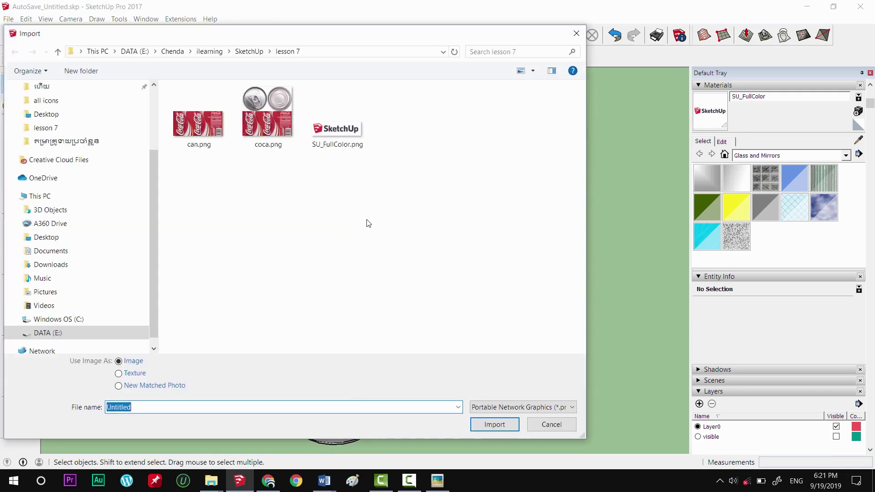
{"action": "left_click", "coordinate": [211, 133]}
{"action": "left_click", "coordinate": [495, 425]}
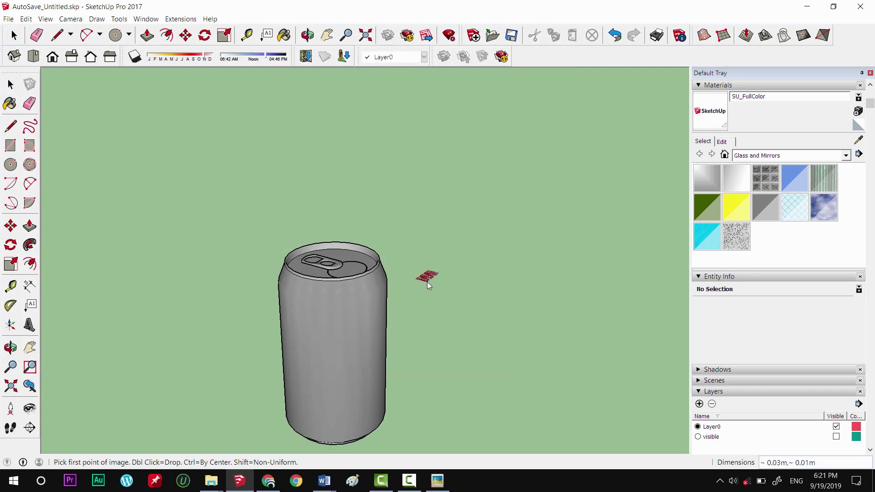
{"action": "left_click", "coordinate": [368, 434]}
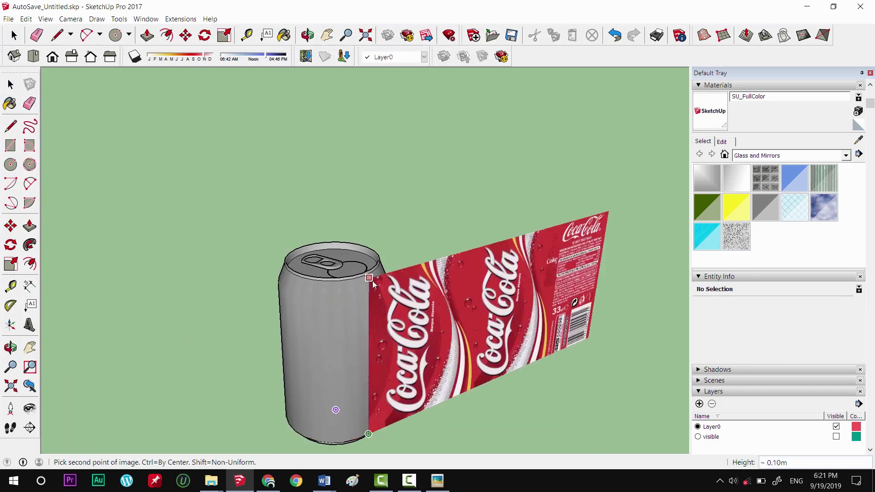
{"action": "key", "text": "Escape"}
Orbit around the plain grey can to view its untextured pull-tab top
{"action": "middle_click_drag", "start_coordinate": [414, 368], "coordinate": [301, 162]}
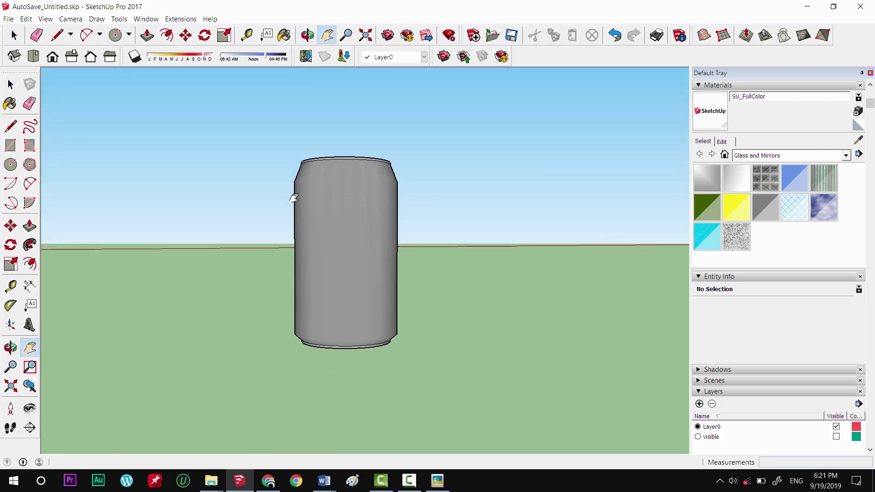
{"action": "scroll", "coordinate": [298, 332], "scroll_direction": "up", "scroll_amount": 3}
{"action": "middle_click_drag", "start_coordinate": [328, 365], "coordinate": [452, 348]}
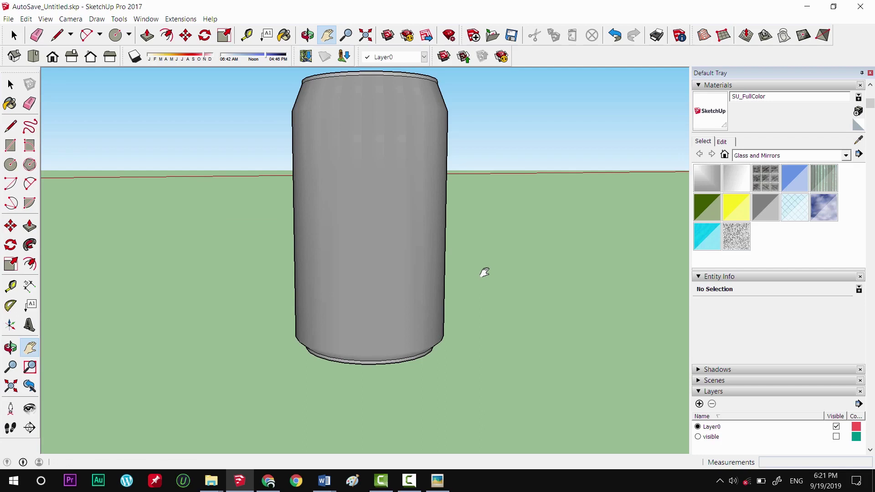
{"action": "scroll", "coordinate": [478, 271], "scroll_direction": "down", "scroll_amount": 1}
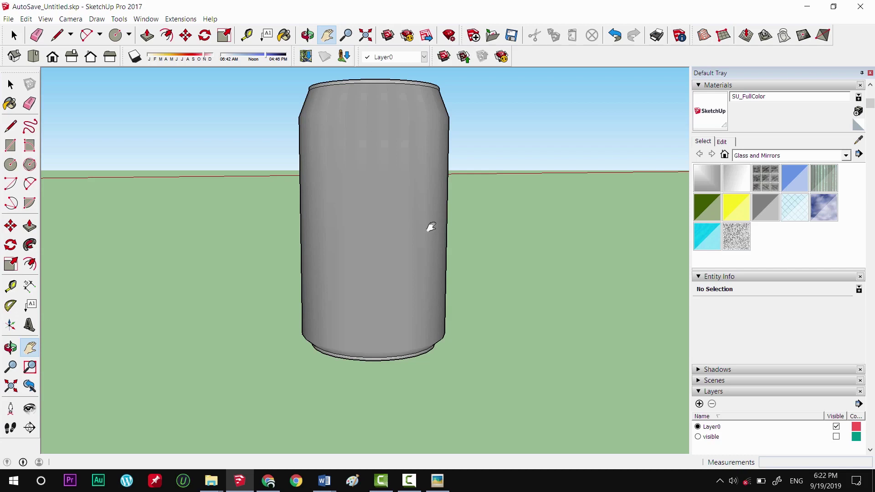
{"action": "mouse_move", "coordinate": [433, 227]}
{"action": "middle_mouse_down"}
{"action": "mouse_move", "coordinate": [372, 248]}
{"action": "mouse_move", "coordinate": [411, 313]}
{"action": "middle_mouse_up"}
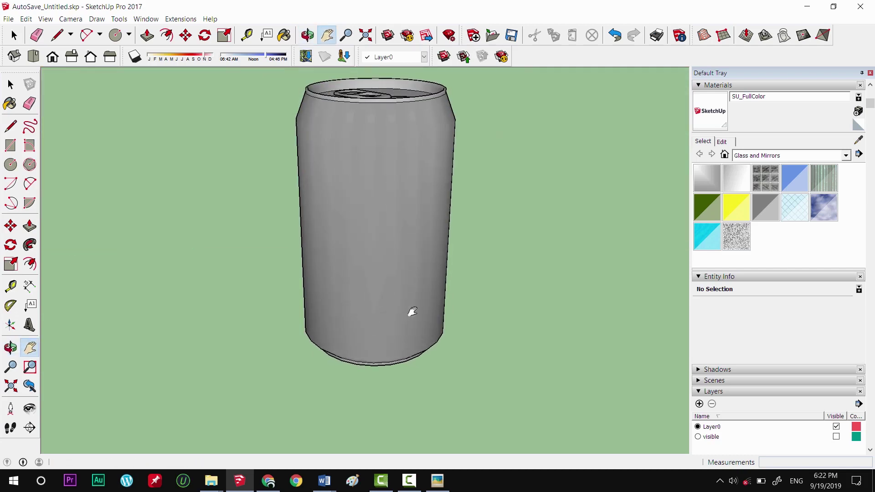
{"action": "scroll", "coordinate": [427, 258], "scroll_direction": "down", "scroll_amount": 2}
{"action": "scroll", "coordinate": [417, 349], "scroll_direction": "down", "scroll_amount": 2}
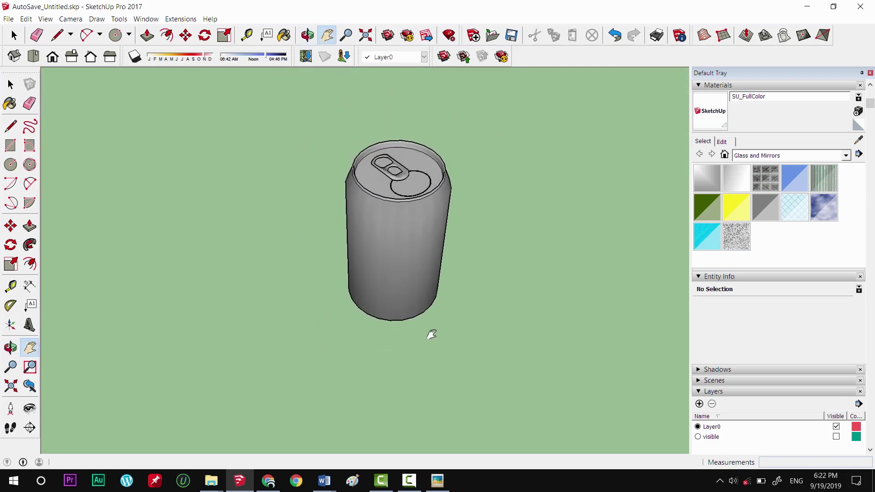
Switch to the Right standard view with Parallel Projection and zoom in on the can
{"action": "left_click", "coordinate": [70, 57]}
{"action": "left_click", "coordinate": [45, 19]}
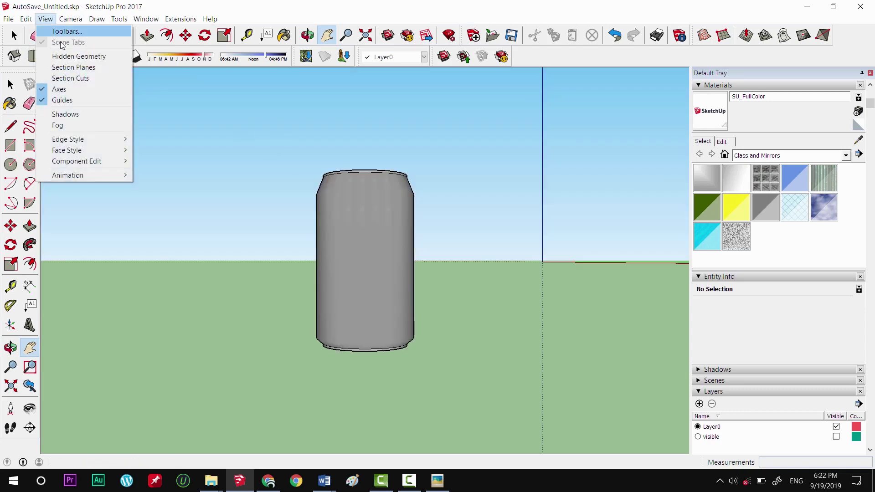
{"action": "left_click", "coordinate": [70, 19]}
{"action": "left_click", "coordinate": [100, 67]}
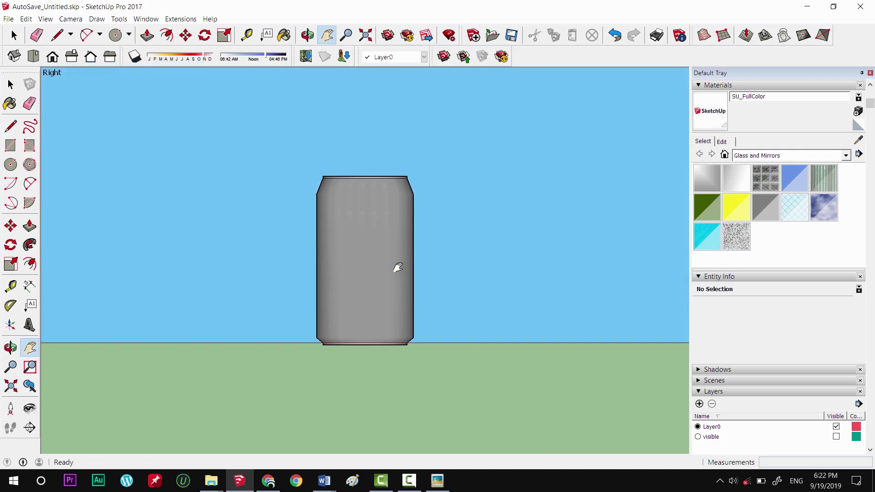
{"action": "scroll", "coordinate": [399, 268], "scroll_direction": "up", "scroll_amount": 3}
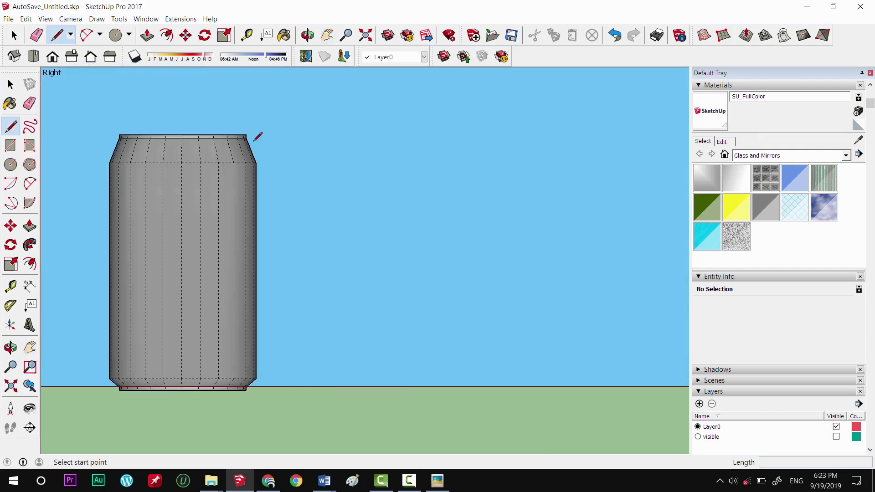
{"action": "scroll", "coordinate": [250, 138], "scroll_direction": "up", "scroll_amount": 2}
{"action": "scroll", "coordinate": [250, 128], "scroll_direction": "up", "scroll_amount": 1}
{"action": "scroll", "coordinate": [253, 126], "scroll_direction": "up", "scroll_amount": 1}
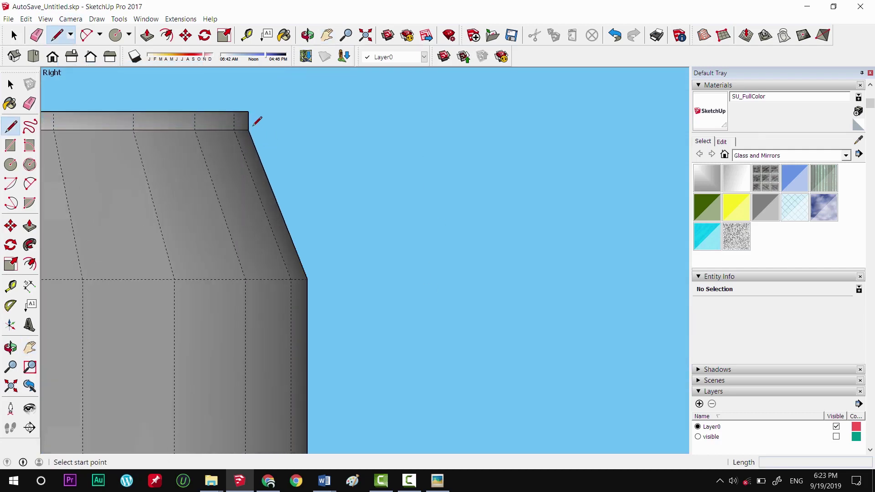
Draw a 0.07 m line from the can's top-right corner and move-copy it to ground level
{"action": "left_click", "coordinate": [248, 130]}
{"action": "scroll", "coordinate": [255, 129], "scroll_direction": "down", "scroll_amount": 1}
{"action": "scroll", "coordinate": [263, 129], "scroll_direction": "down", "scroll_amount": 1}
{"action": "scroll", "coordinate": [264, 130], "scroll_direction": "down", "scroll_amount": 2}
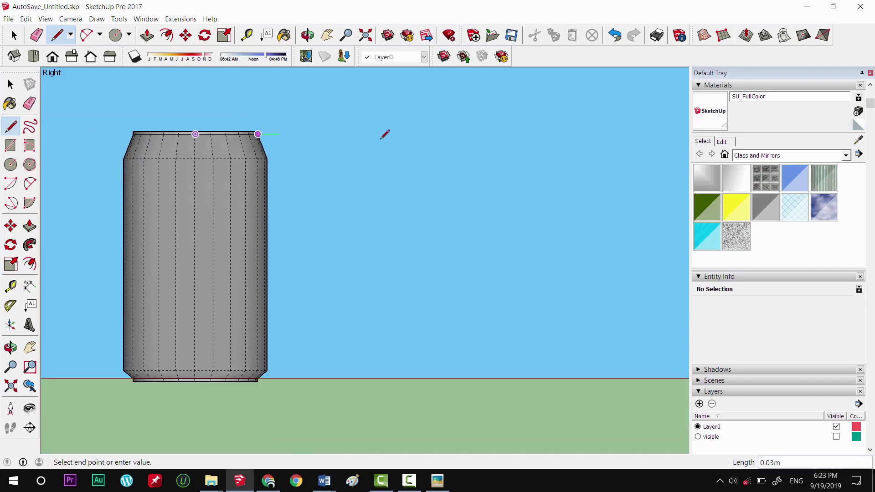
{"action": "left_click", "coordinate": [427, 137]}
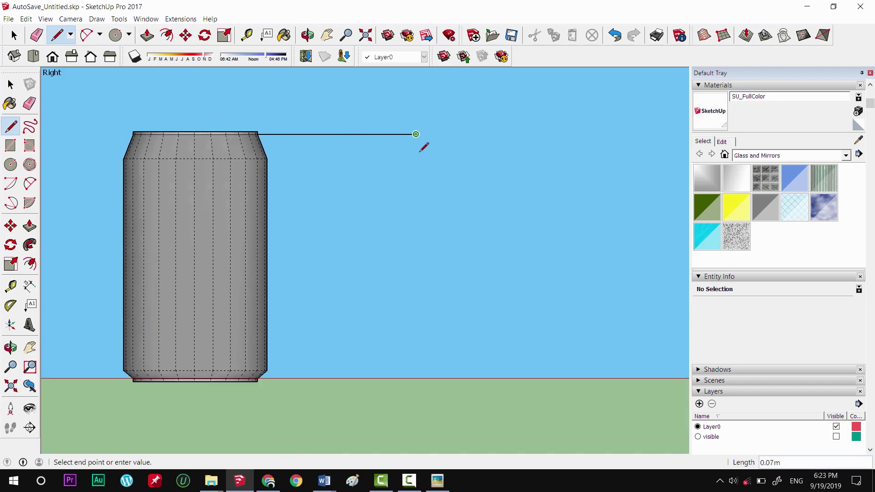
{"action": "key", "text": "space"}
{"action": "left_click", "coordinate": [384, 135]}
{"action": "key", "text": "m"}
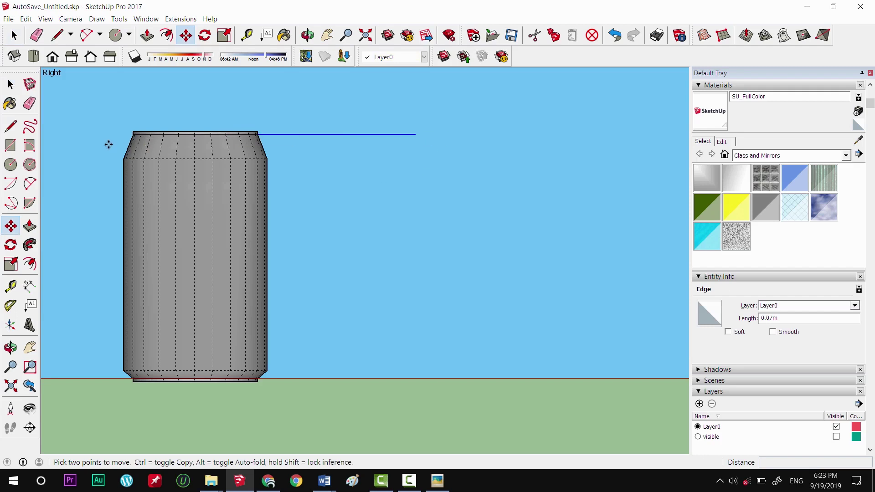
{"action": "left_click", "coordinate": [128, 135]}
{"action": "scroll", "coordinate": [387, 378], "scroll_direction": "up", "scroll_amount": 3}
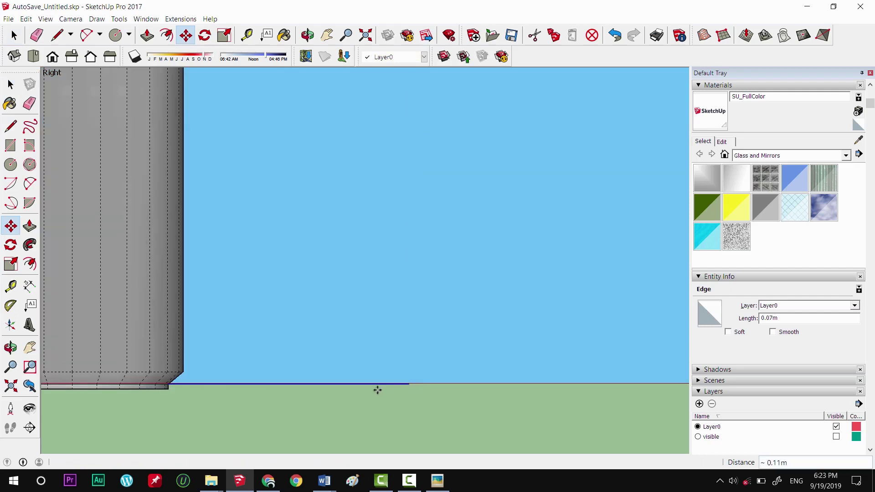
{"action": "key", "text": "space"}
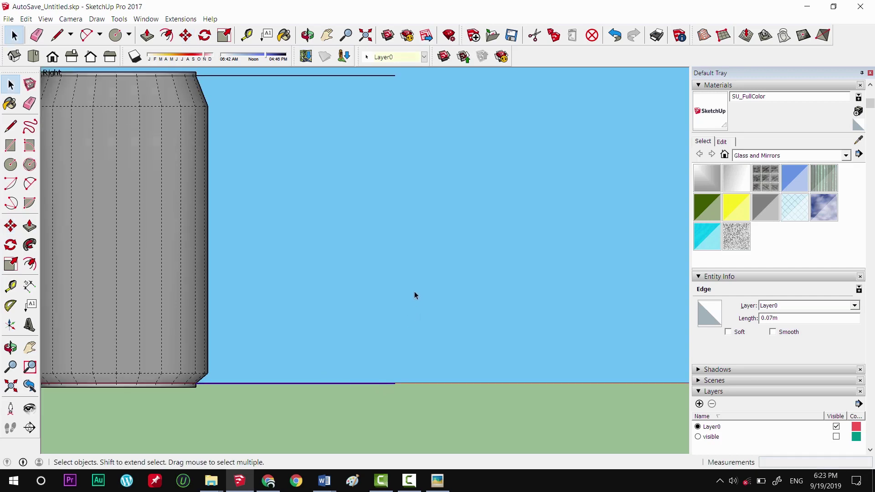
Join the two lines' ends with a vertical line and delete the top horizontal line
{"action": "key", "text": "l"}
{"action": "left_click", "coordinate": [395, 383]}
{"action": "left_click", "coordinate": [394, 75]}
{"action": "key", "text": "space"}
{"action": "scroll", "coordinate": [387, 315], "scroll_direction": "down", "scroll_amount": 1}
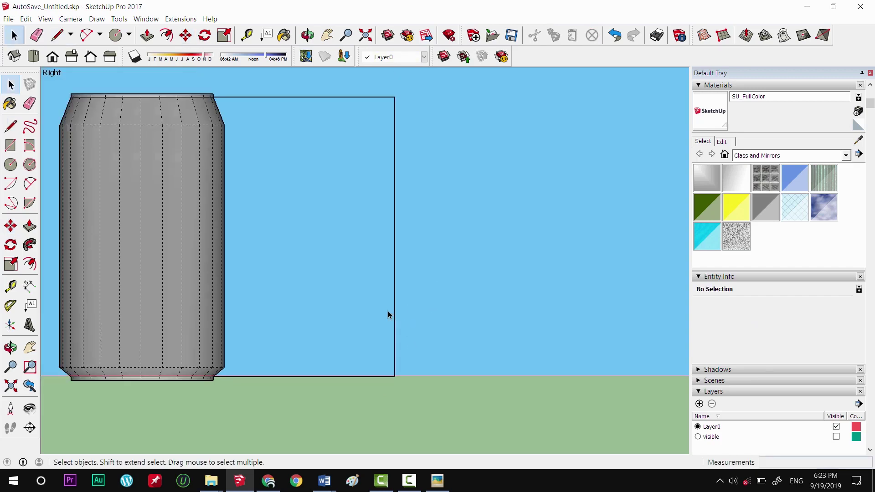
{"action": "scroll", "coordinate": [388, 315], "scroll_direction": "down", "scroll_amount": 1}
{"action": "left_click", "coordinate": [329, 134]}
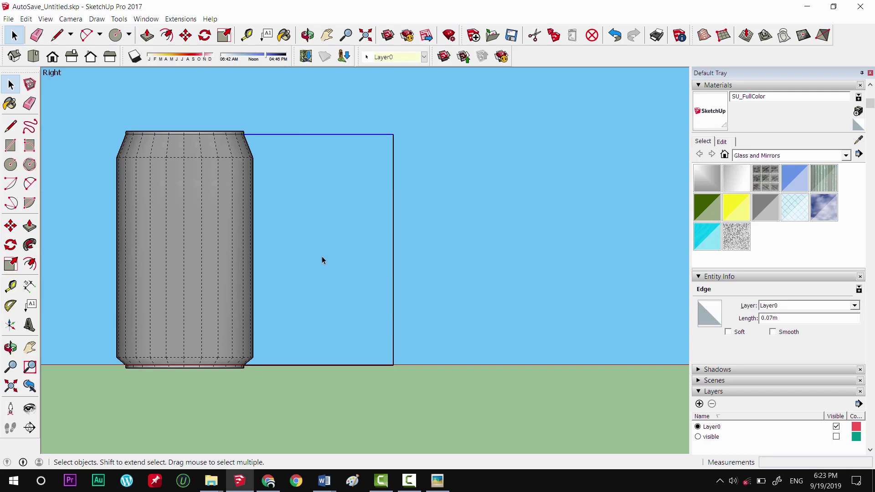
{"action": "key", "text": "Delete"}
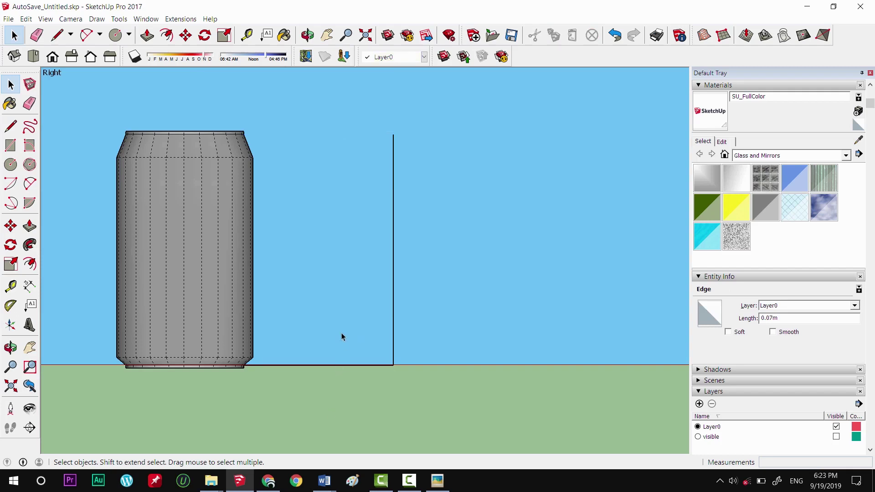
Draw a rectangle at the vertical line's base and push/pull it 0.11 m up to the line's top
{"action": "mouse_move", "coordinate": [276, 328]}
{"action": "middle_mouse_down"}
{"action": "mouse_move", "coordinate": [270, 303]}
{"action": "mouse_move", "coordinate": [318, 393]}
{"action": "middle_mouse_up"}
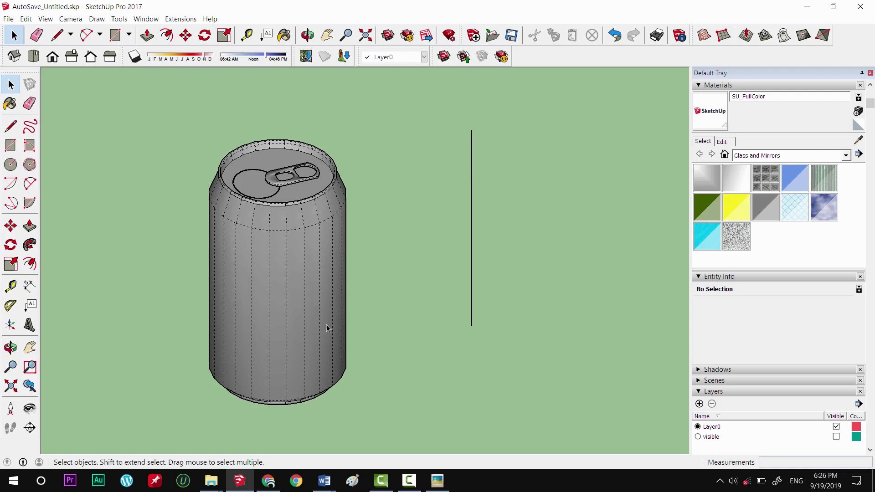
{"action": "key", "text": "r"}
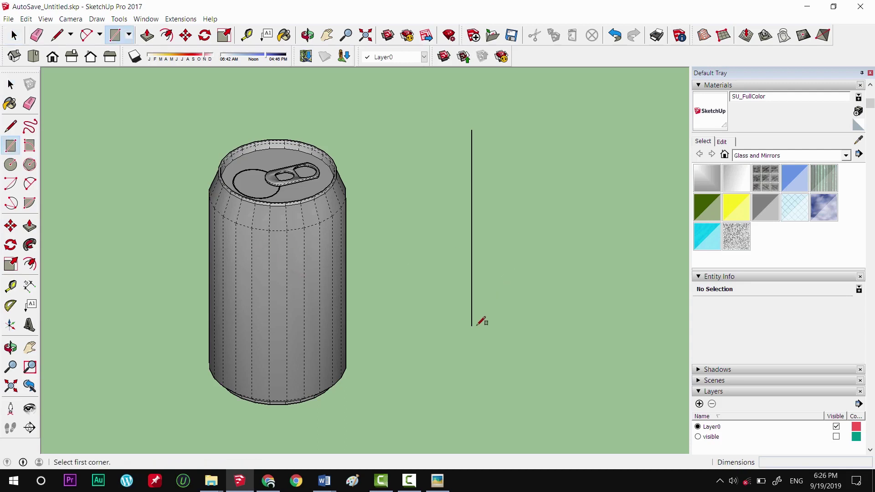
{"action": "mouse_move", "coordinate": [479, 322]}
{"action": "middle_mouse_down"}
{"action": "mouse_move", "coordinate": [438, 348]}
{"action": "mouse_move", "coordinate": [499, 336]}
{"action": "middle_mouse_up"}
{"action": "left_click", "coordinate": [484, 317]}
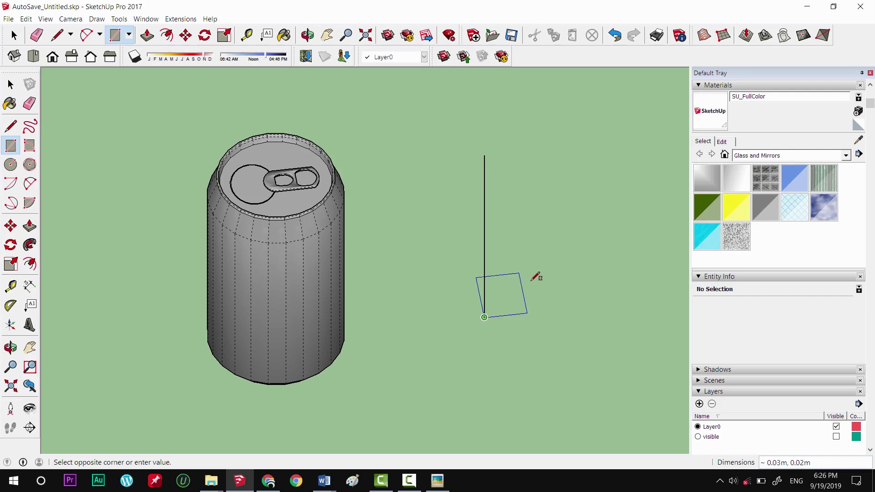
{"action": "left_click", "coordinate": [586, 276]}
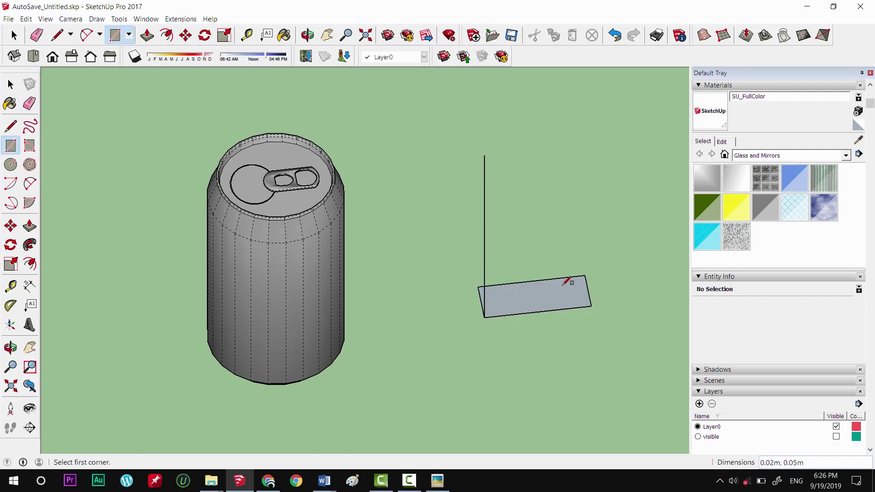
{"action": "key", "text": "p"}
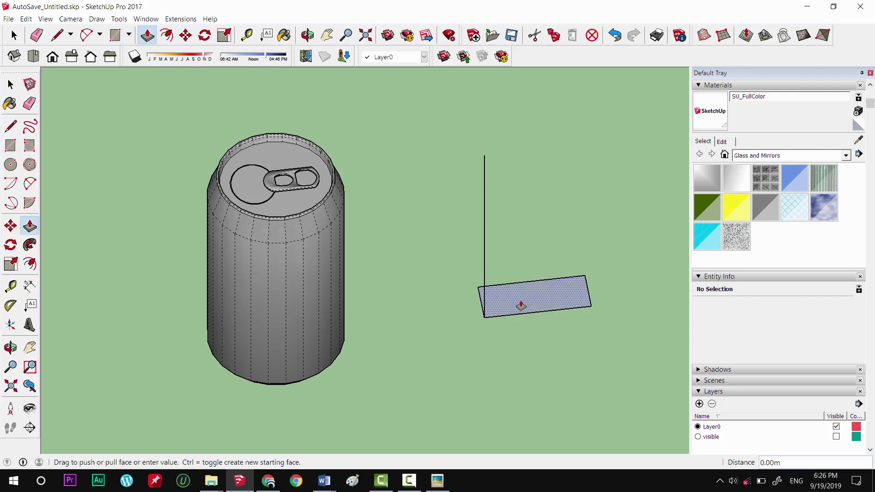
{"action": "left_click_drag", "start_coordinate": [520, 307], "coordinate": [485, 157]}
{"action": "left_click", "coordinate": [485, 157]}
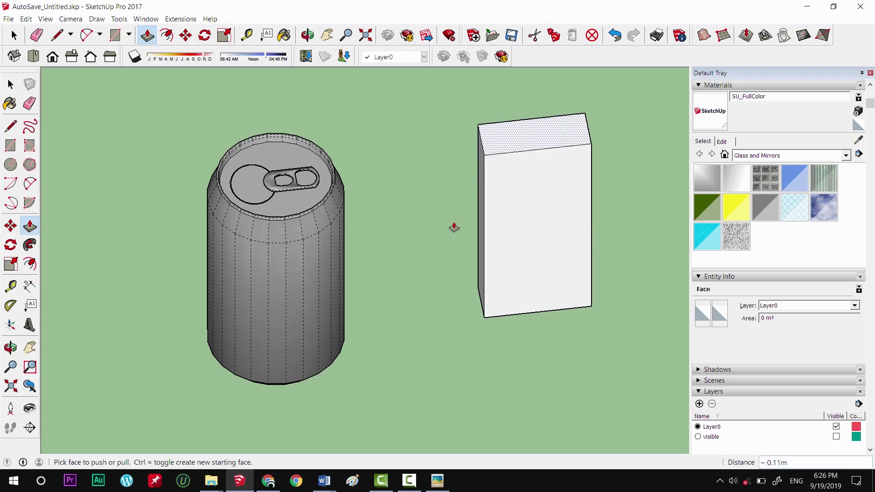
{"action": "key", "text": "space"}
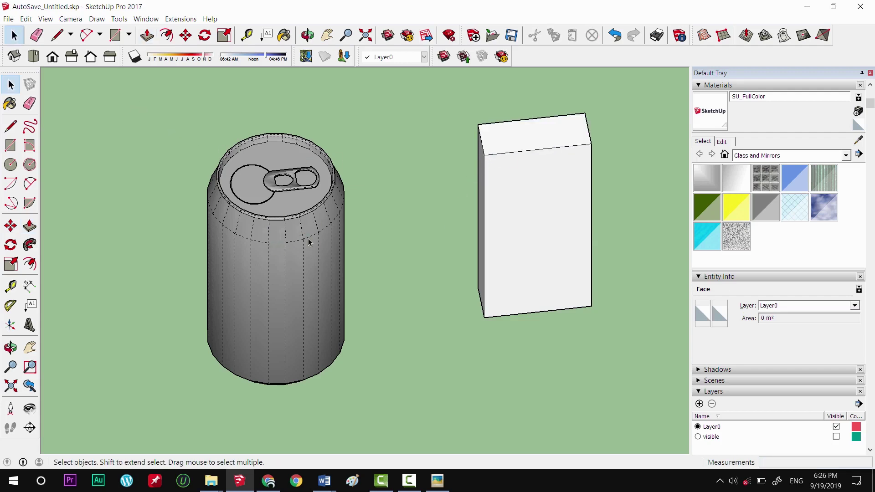
Import can.png as an image, spanning the box's bottom-left to top-left corner, 0.11 m tall
{"action": "left_click", "coordinate": [8, 19]}
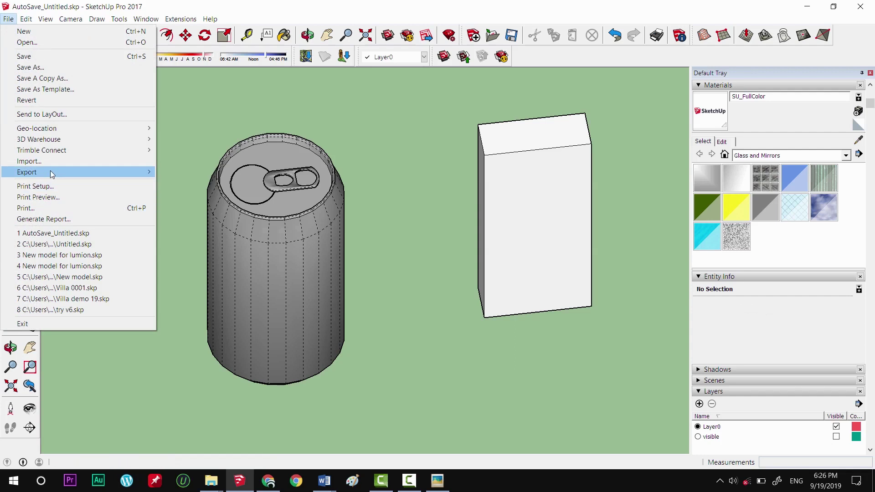
{"action": "left_click", "coordinate": [41, 161]}
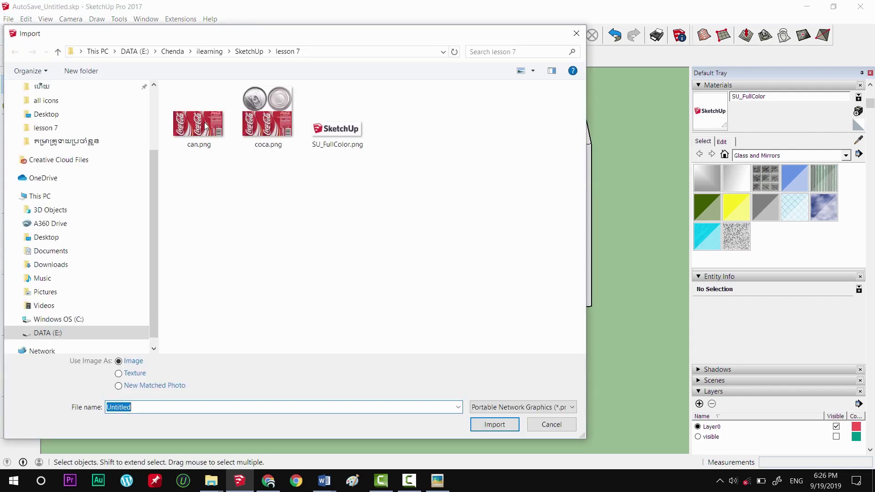
{"action": "left_click", "coordinate": [205, 126]}
{"action": "left_click", "coordinate": [492, 429]}
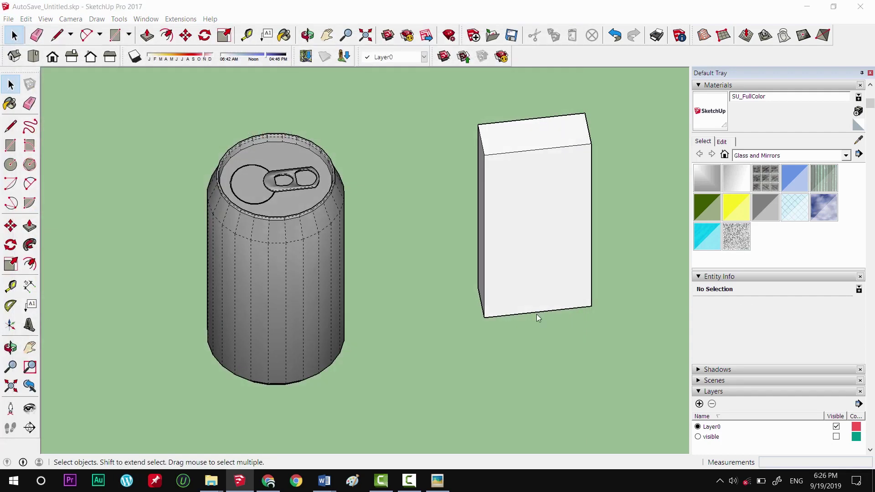
{"action": "left_click", "coordinate": [485, 317]}
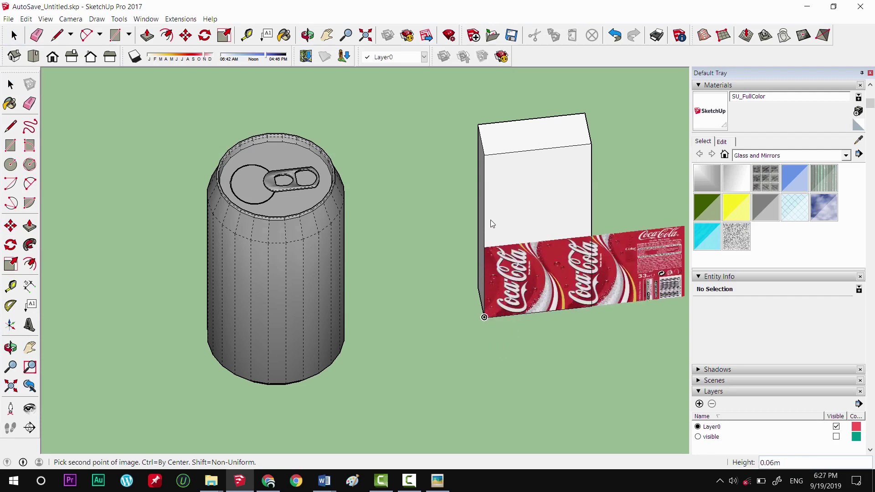
{"action": "left_click", "coordinate": [485, 155]}
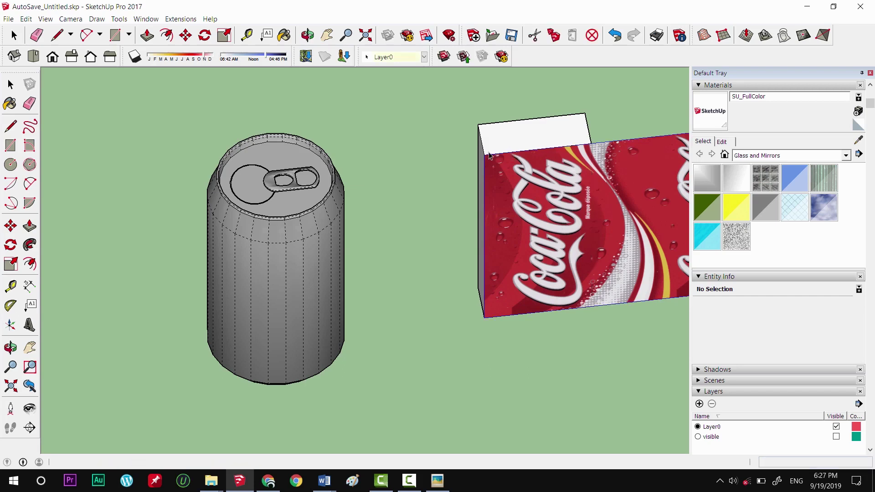
{"action": "key", "text": "space"}
Select the placed label image and attempt a move, then cancel it
{"action": "scroll", "coordinate": [490, 220], "scroll_direction": "down", "scroll_amount": 2}
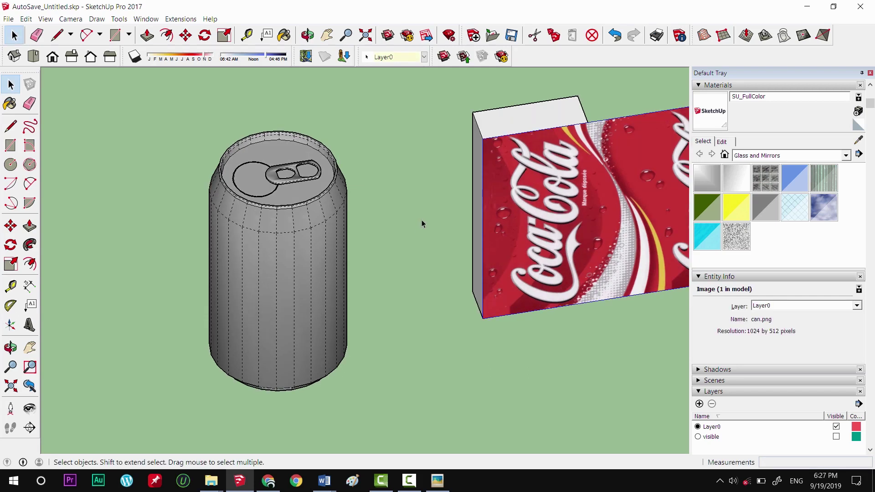
{"action": "scroll", "coordinate": [415, 223], "scroll_direction": "down", "scroll_amount": 2}
{"action": "left_click", "coordinate": [424, 230]}
{"action": "left_click", "coordinate": [520, 230]}
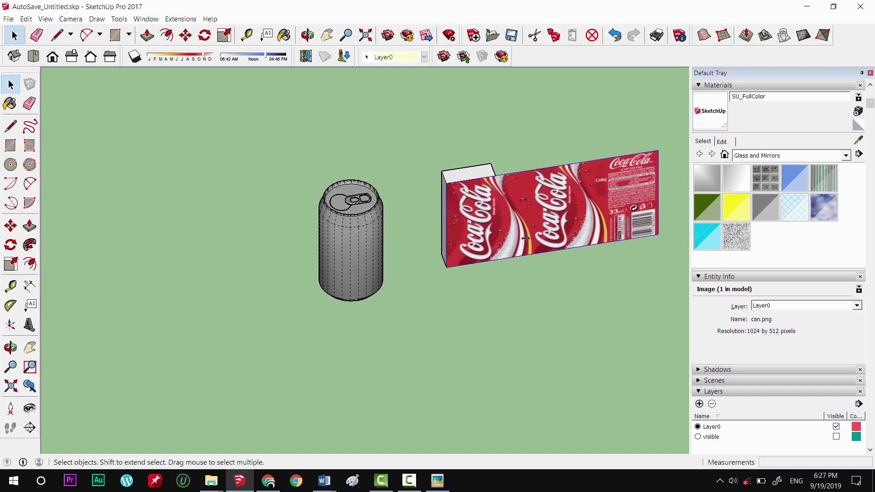
{"action": "key", "text": "m"}
{"action": "left_click", "coordinate": [519, 311]}
{"action": "key", "text": "Escape"}
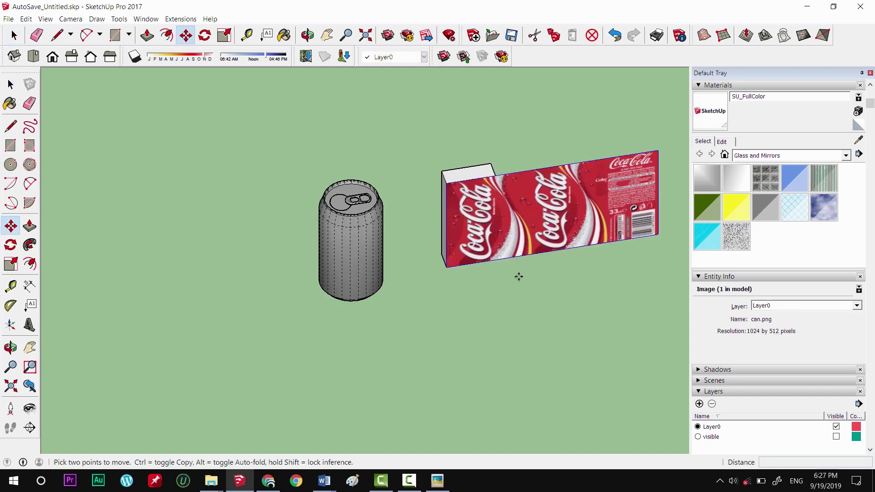
{"action": "key", "text": "space"}
Select the whole white helper box with a triple-click and delete it
{"action": "mouse_move", "coordinate": [432, 243]}
{"action": "middle_mouse_down"}
{"action": "mouse_move", "coordinate": [469, 274]}
{"action": "mouse_move", "coordinate": [428, 127]}
{"action": "middle_mouse_up"}
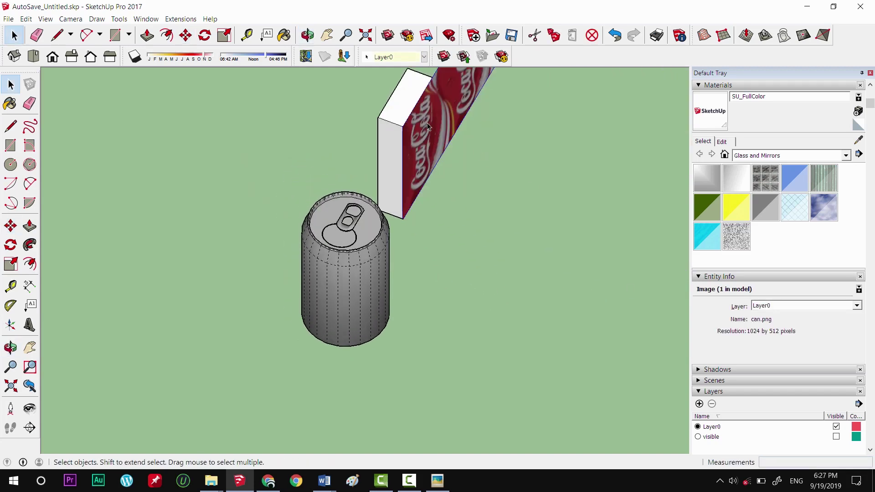
{"action": "triple_click", "coordinate": [404, 91]}
{"action": "middle_click_drag", "start_coordinate": [442, 231], "coordinate": [396, 150]}
{"action": "scroll", "coordinate": [502, 202], "scroll_direction": "up", "scroll_amount": 3}
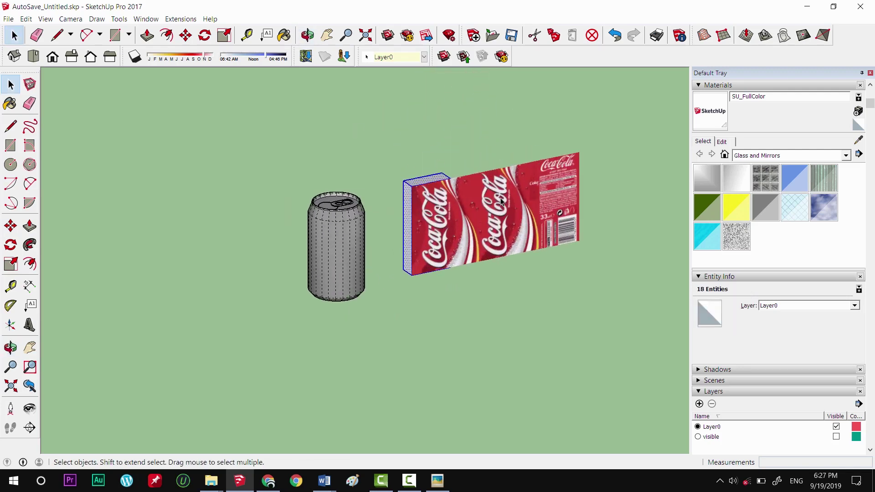
{"action": "key", "text": "Delete"}
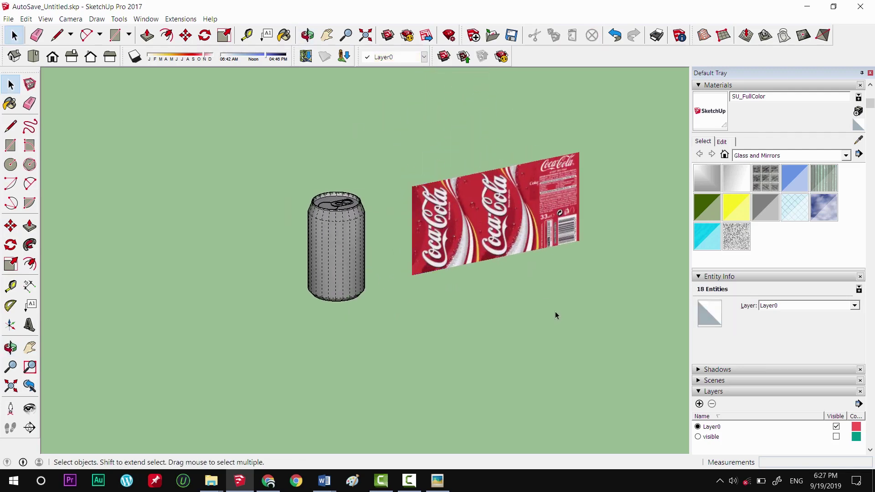
Explode the can.png label image into a 0.02 m² textured face and select that face
{"action": "scroll", "coordinate": [488, 224], "scroll_direction": "up", "scroll_amount": 2}
{"action": "right_click", "coordinate": [480, 209]}
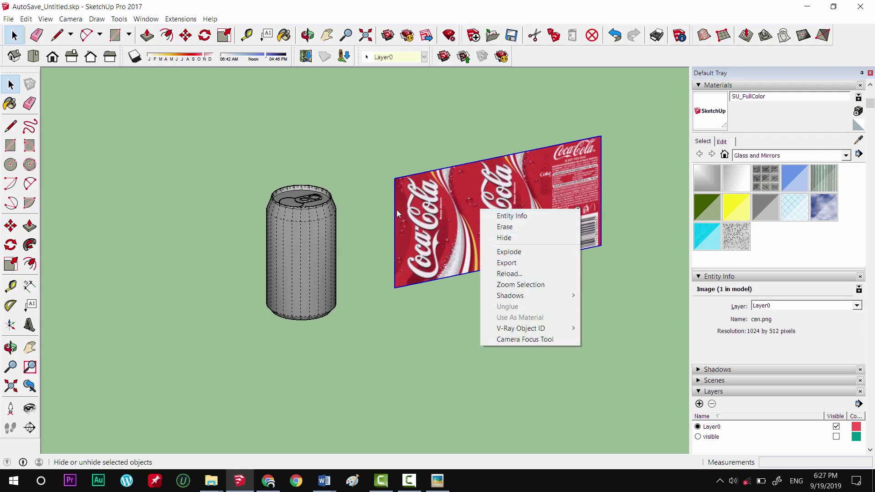
{"action": "left_click", "coordinate": [513, 252]}
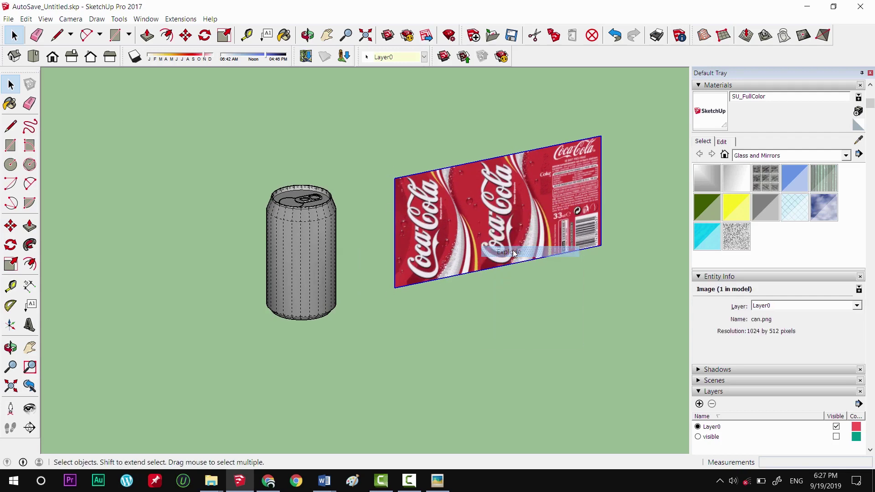
{"action": "left_click", "coordinate": [556, 343]}
{"action": "left_click", "coordinate": [482, 225]}
{"action": "scroll", "coordinate": [482, 225], "scroll_direction": "up", "scroll_amount": 2}
Sample the can texture from the flat label face with the Paint Bucket
{"action": "scroll", "coordinate": [482, 226], "scroll_direction": "up", "scroll_amount": 1}
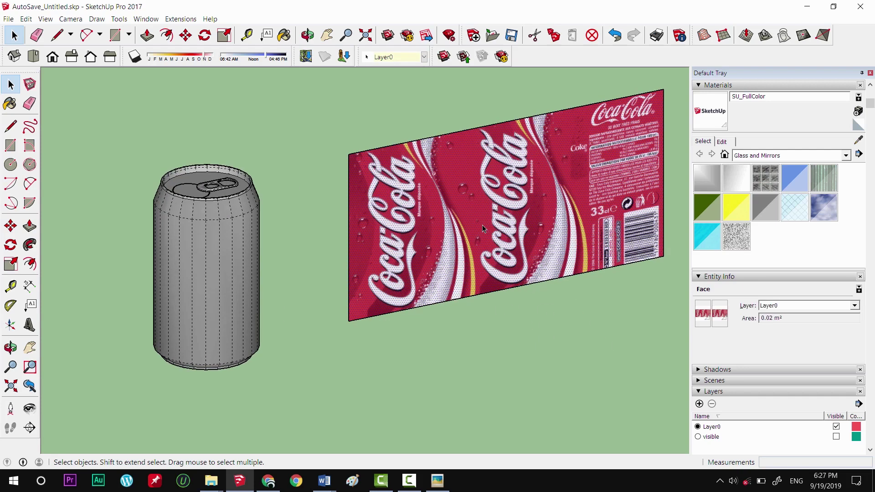
{"action": "key", "text": "b"}
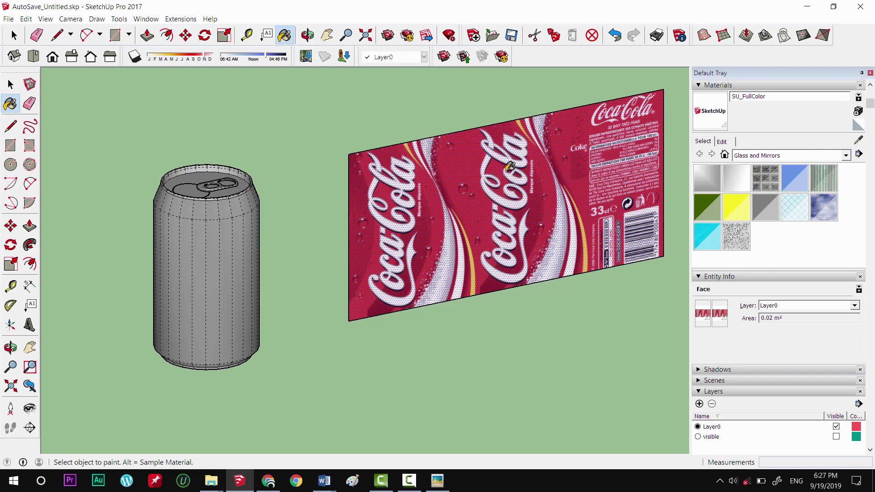
{"action": "key", "text": "alt"}
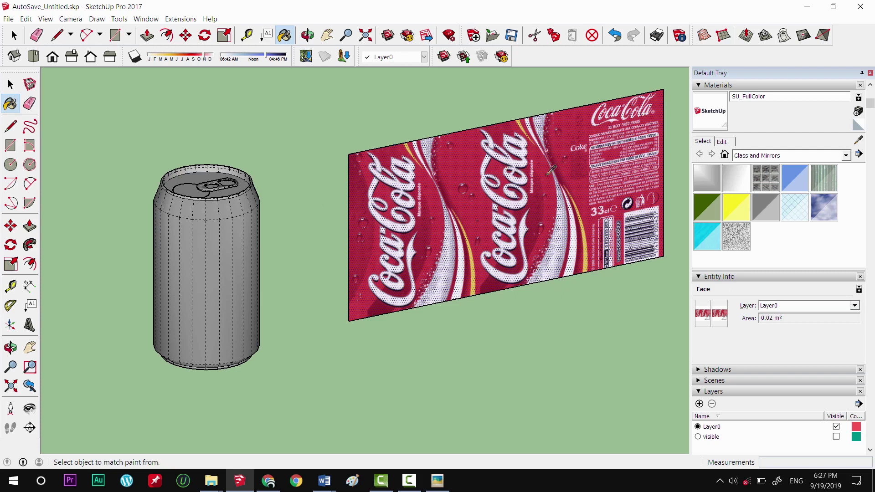
{"action": "left_click", "coordinate": [477, 192], "text": "alt"}
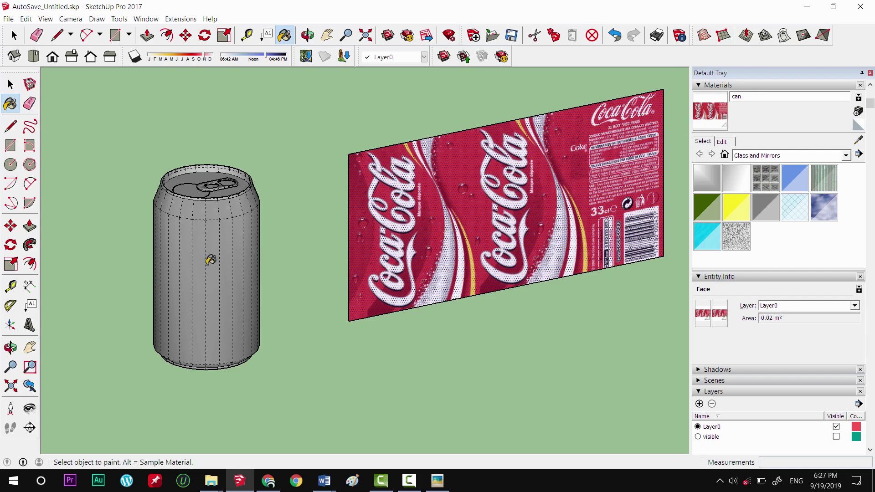
{"action": "key", "text": "space"}
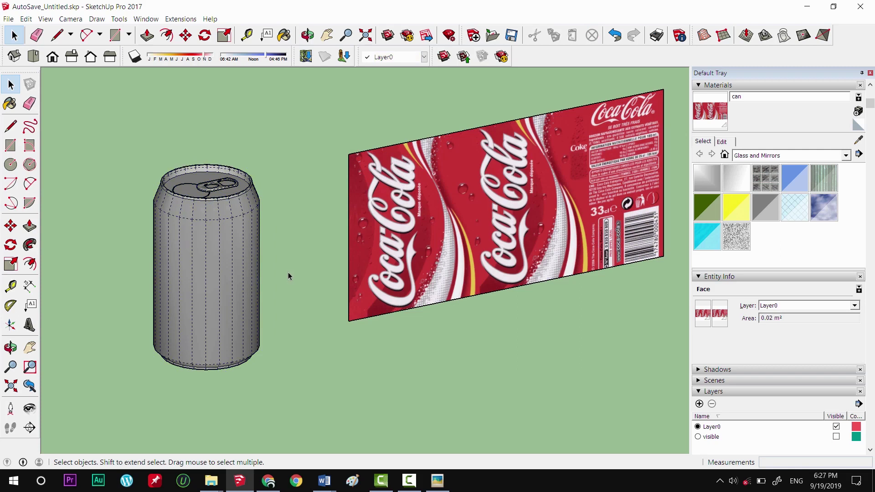
Deselect the label face and select the grey can model
{"action": "left_click", "coordinate": [290, 275]}
{"action": "scroll", "coordinate": [192, 273], "scroll_direction": "up", "scroll_amount": 1}
{"action": "scroll", "coordinate": [152, 258], "scroll_direction": "up", "scroll_amount": 1}
{"action": "left_click", "coordinate": [237, 220]}
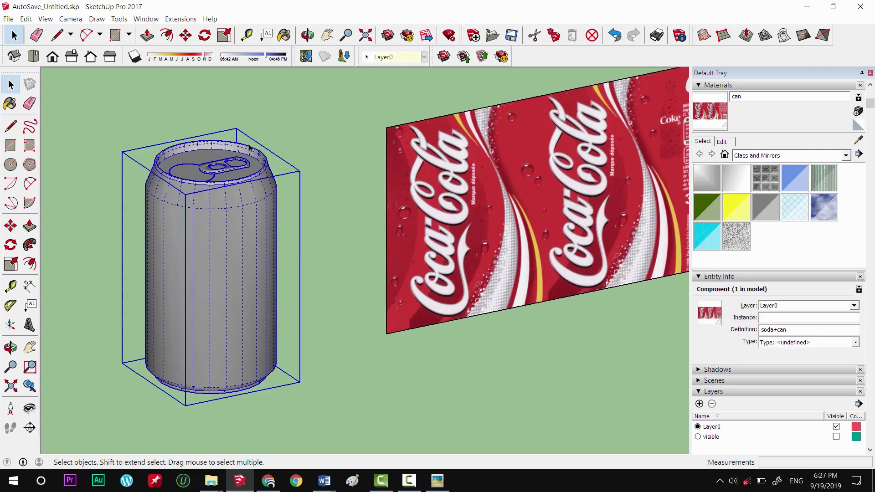
Inside the can component, turn off Hidden Geometry and select the smooth side surface for painting
{"action": "double_click", "coordinate": [197, 214]}
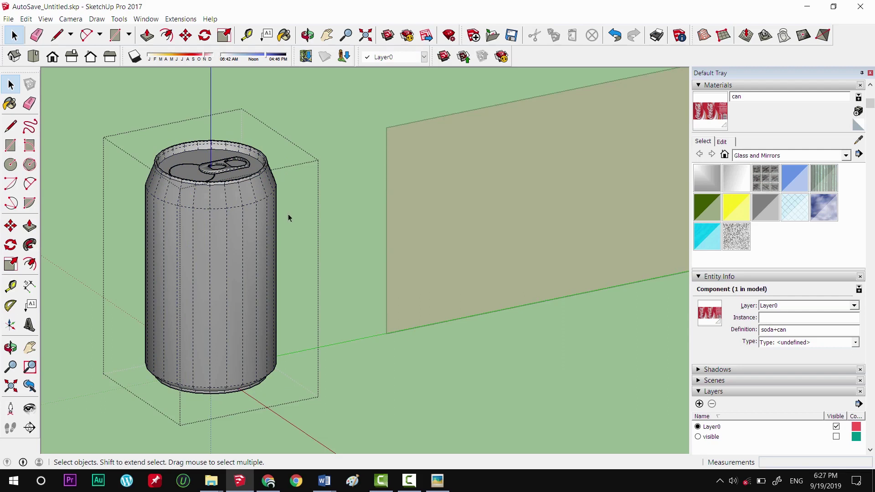
{"action": "left_click", "coordinate": [291, 262]}
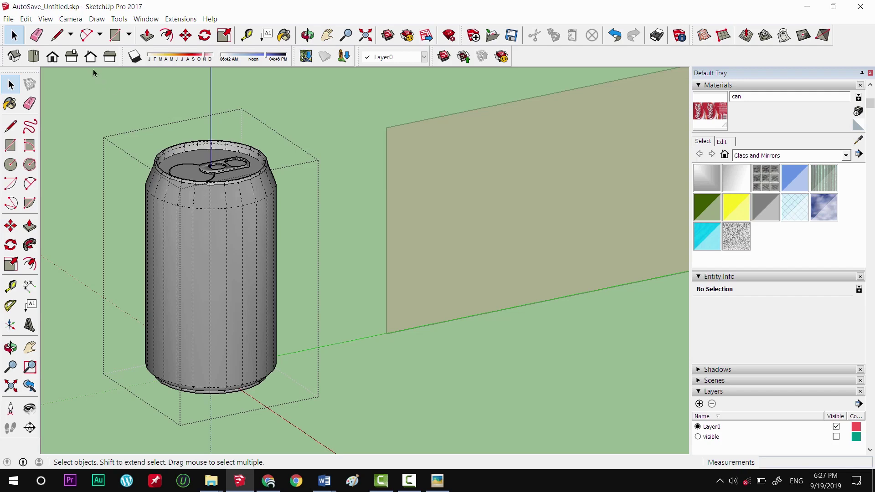
{"action": "left_click", "coordinate": [52, 22]}
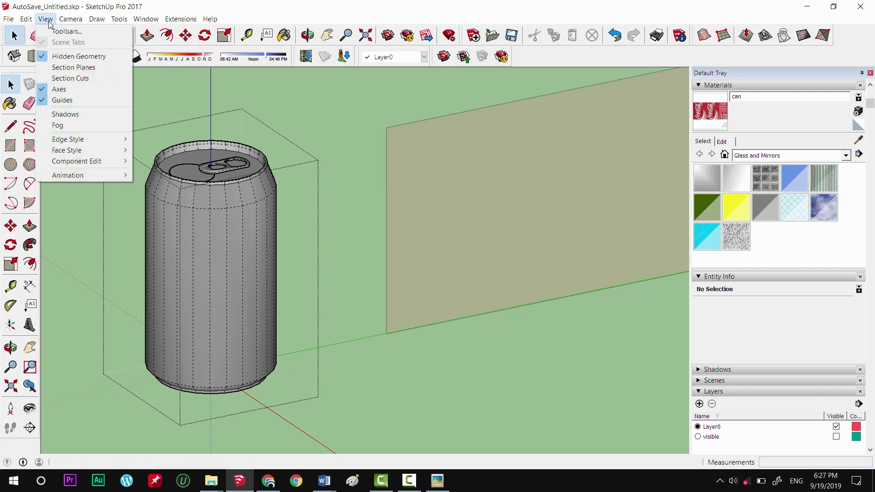
{"action": "left_click", "coordinate": [58, 57]}
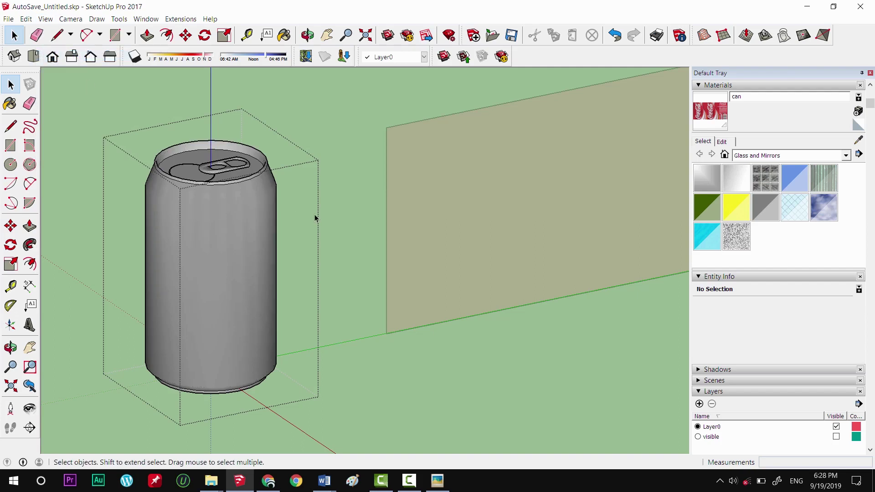
{"action": "left_click", "coordinate": [218, 235]}
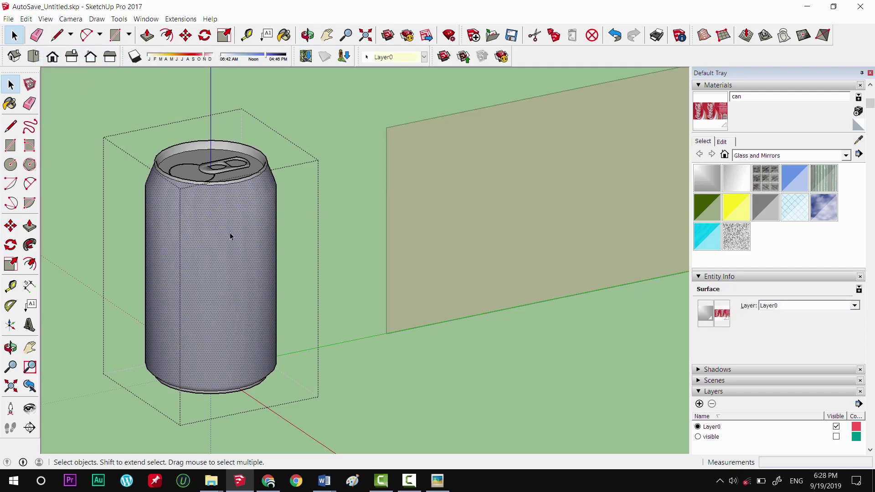
{"action": "key", "text": "b"}
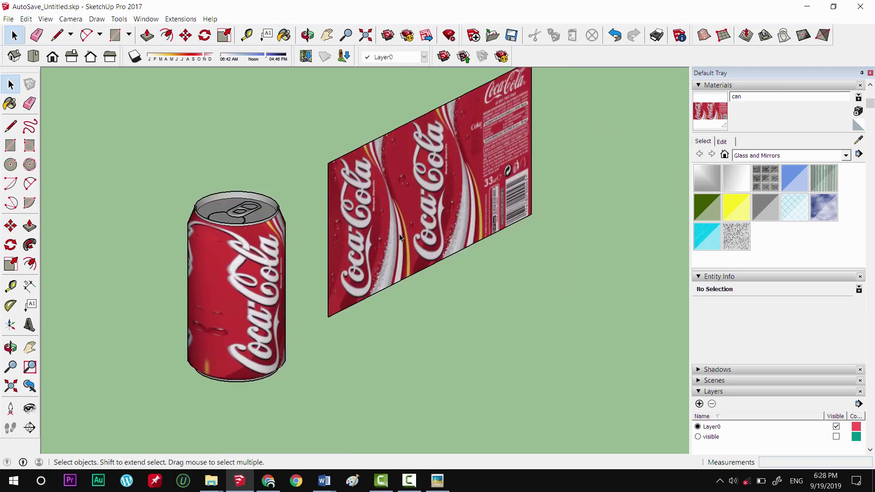
{"action": "mouse_move", "coordinate": [388, 223]}
{"action": "middle_mouse_down"}
{"action": "mouse_move", "coordinate": [283, 238]}
{"action": "mouse_move", "coordinate": [184, 218]}
{"action": "middle_mouse_up"}
{"action": "middle_click_drag", "start_coordinate": [221, 194], "coordinate": [446, 236]}
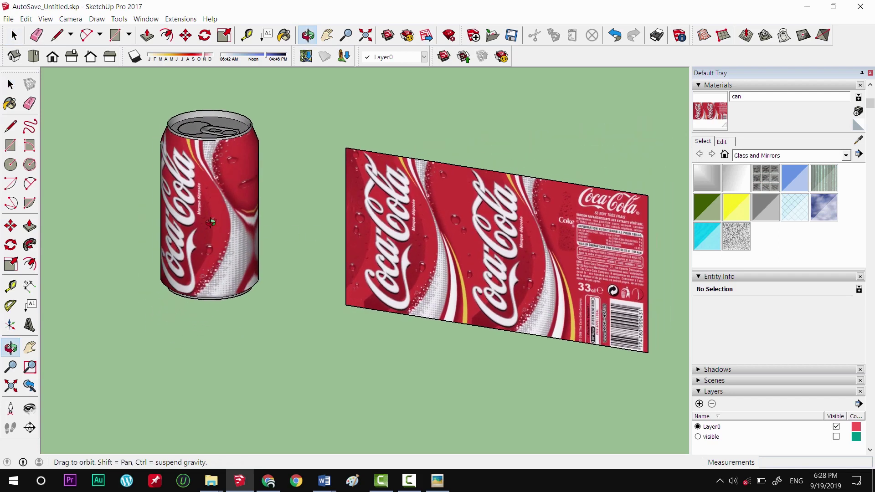
{"action": "middle_click_drag", "start_coordinate": [620, 262], "coordinate": [325, 160]}
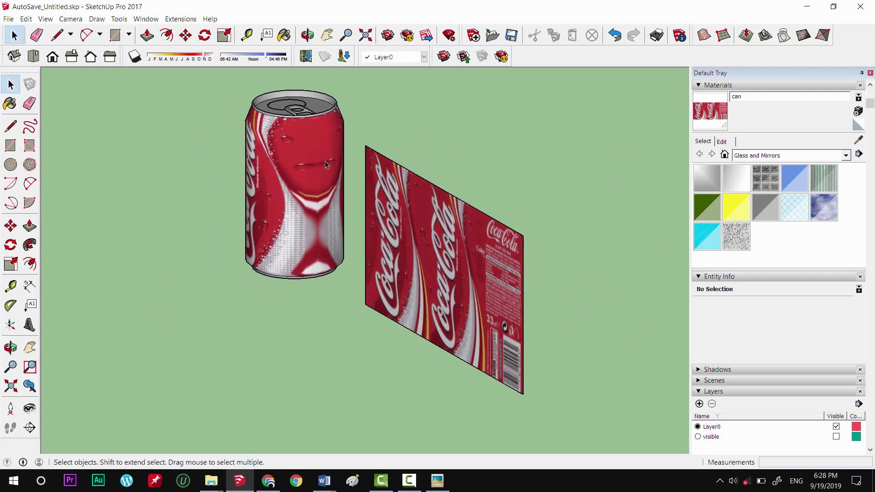
{"action": "mouse_move", "coordinate": [300, 81]}
{"action": "middle_mouse_down"}
{"action": "mouse_move", "coordinate": [352, 136]}
{"action": "mouse_move", "coordinate": [274, 266]}
{"action": "mouse_move", "coordinate": [327, 212]}
{"action": "mouse_move", "coordinate": [396, 178]}
{"action": "middle_mouse_up"}
Toggle the label face's texture to Projected
{"action": "middle_click_drag", "start_coordinate": [401, 228], "coordinate": [610, 206]}
{"action": "right_click", "coordinate": [611, 206]}
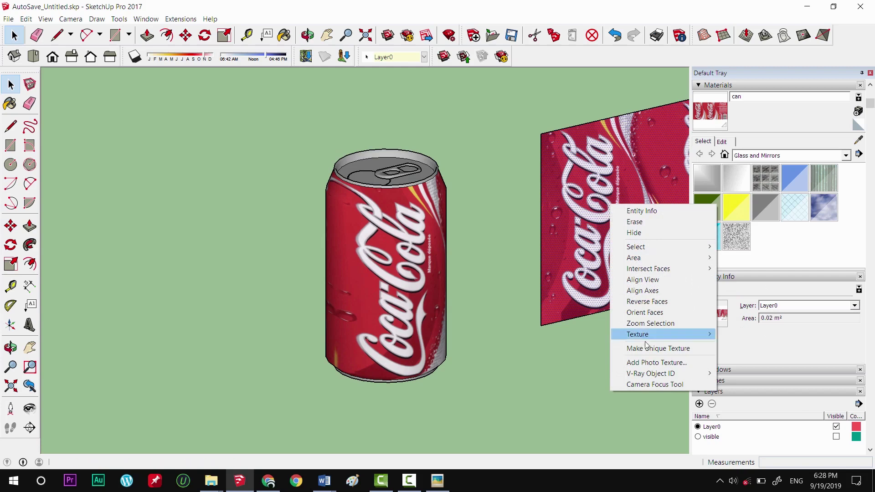
{"action": "mouse_move", "coordinate": [667, 334]}
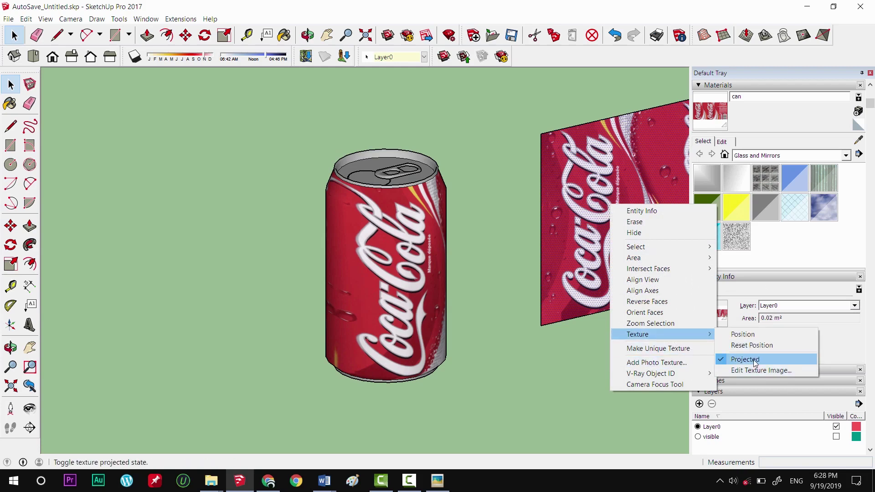
{"action": "left_click", "coordinate": [755, 361]}
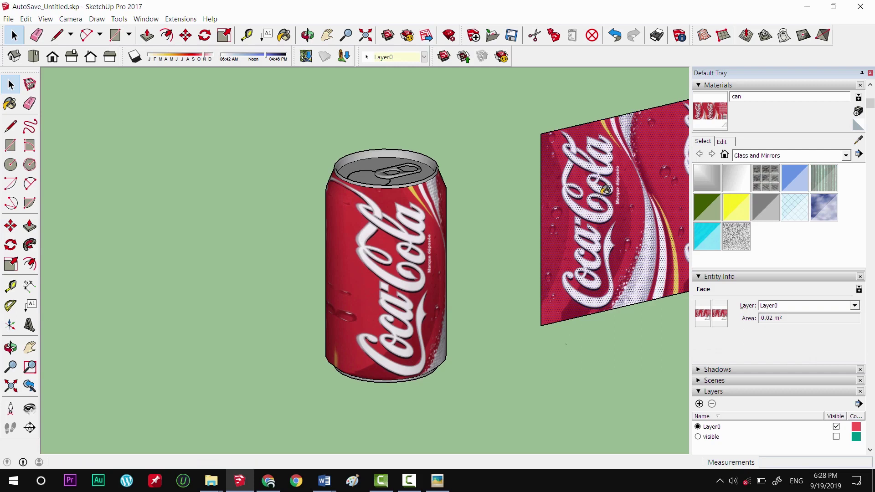
{"action": "key", "text": "b"}
{"action": "key", "text": "space"}
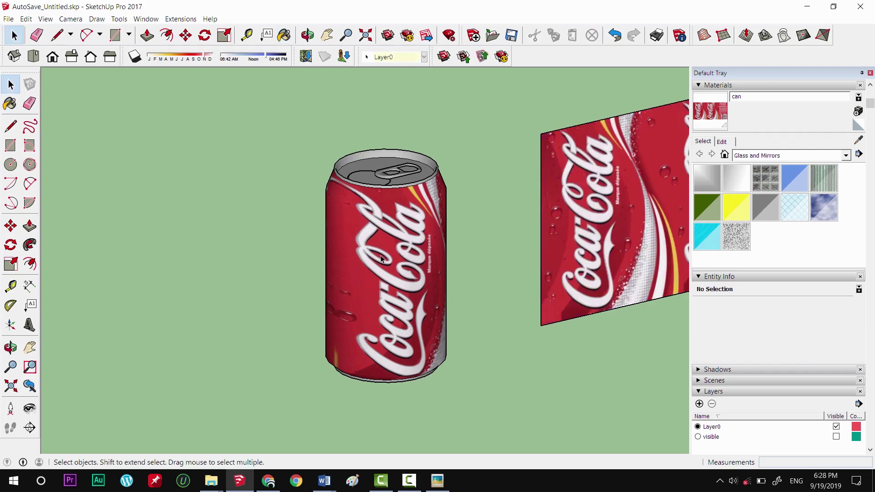
Paint the can group's surface with the can texture and orbit to inspect the side
{"action": "double_click", "coordinate": [382, 259]}
{"action": "left_click", "coordinate": [397, 238]}
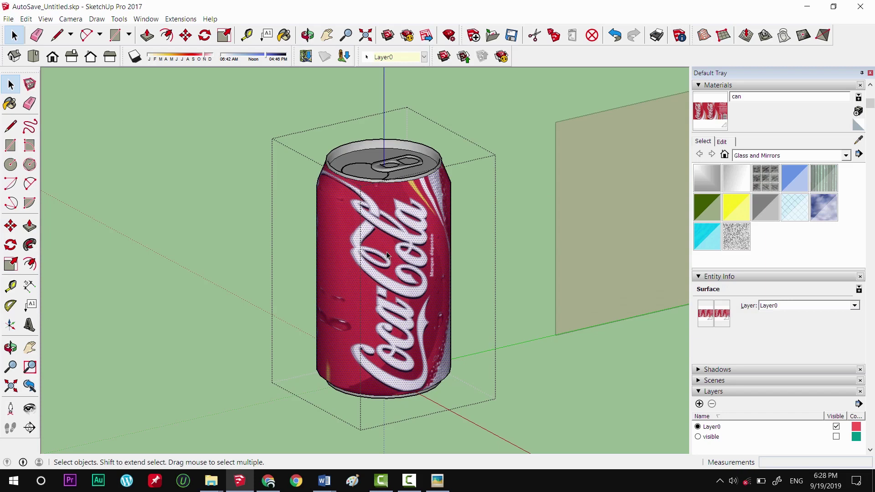
{"action": "key", "text": "b"}
{"action": "left_click", "coordinate": [378, 234]}
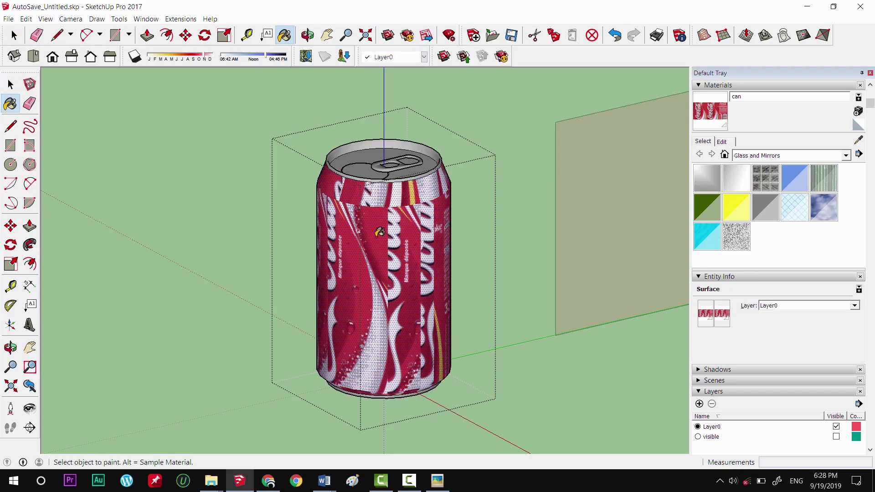
{"action": "scroll", "coordinate": [441, 250], "scroll_direction": "up", "scroll_amount": 2}
{"action": "middle_click_drag", "start_coordinate": [451, 253], "coordinate": [449, 253]}
{"action": "scroll", "coordinate": [416, 221], "scroll_direction": "up", "scroll_amount": 2}
{"action": "mouse_move", "coordinate": [416, 222]}
{"action": "middle_mouse_down"}
{"action": "mouse_move", "coordinate": [330, 207]}
{"action": "mouse_move", "coordinate": [368, 183]}
{"action": "middle_mouse_up"}
{"action": "key", "text": "space"}
Turn on Hidden Geometry to show the can's facet edges
{"action": "left_click", "coordinate": [45, 18]}
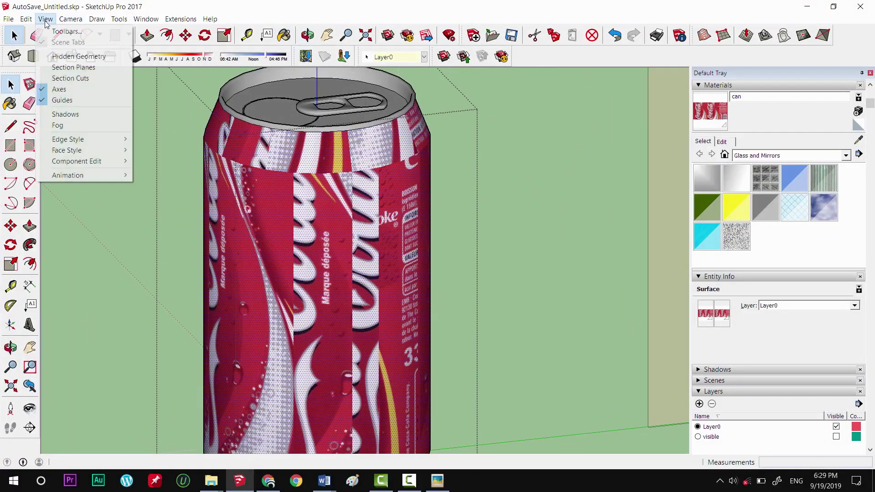
{"action": "left_click", "coordinate": [68, 55]}
{"action": "scroll", "coordinate": [366, 184], "scroll_direction": "down", "scroll_amount": 1}
{"action": "scroll", "coordinate": [410, 200], "scroll_direction": "up", "scroll_amount": 1}
{"action": "scroll", "coordinate": [486, 218], "scroll_direction": "down", "scroll_amount": 4}
Reapply the label texture to the can's upper shoulder faces
{"action": "key", "text": "b"}
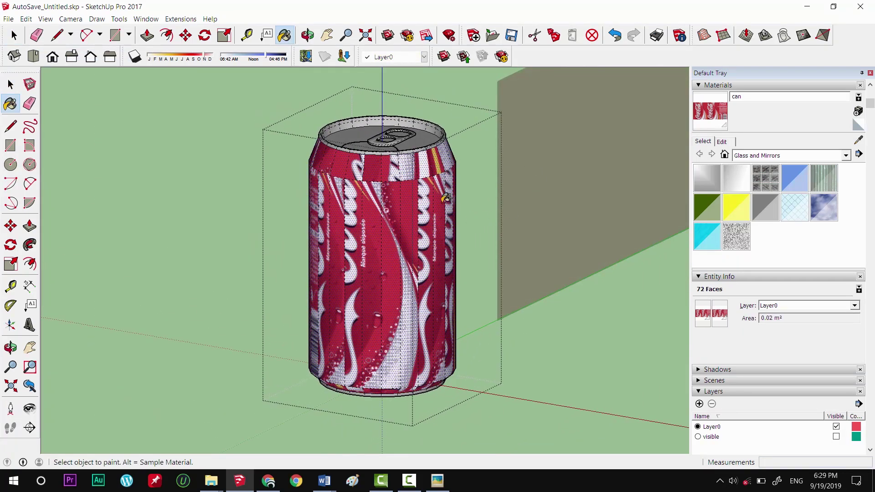
{"action": "scroll", "coordinate": [446, 197], "scroll_direction": "up", "scroll_amount": 4}
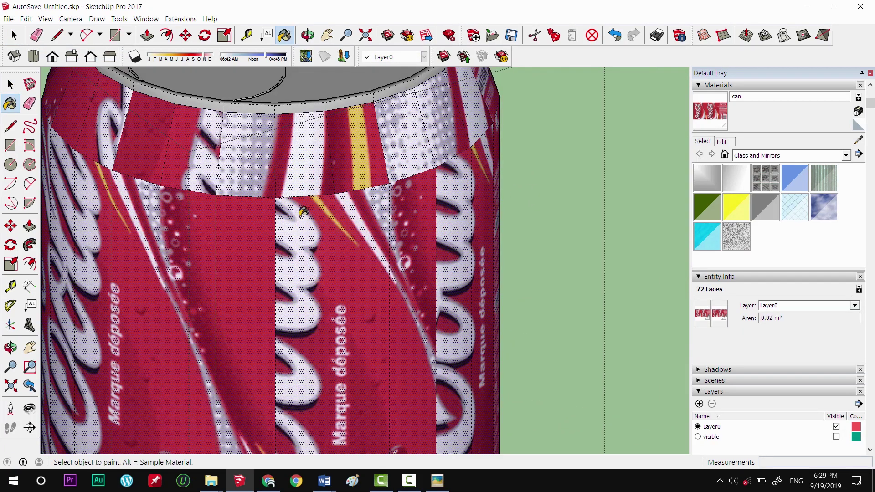
{"action": "left_click", "coordinate": [304, 212]}
{"action": "scroll", "coordinate": [307, 211], "scroll_direction": "down", "scroll_amount": 3}
{"action": "scroll", "coordinate": [307, 223], "scroll_direction": "up", "scroll_amount": 1}
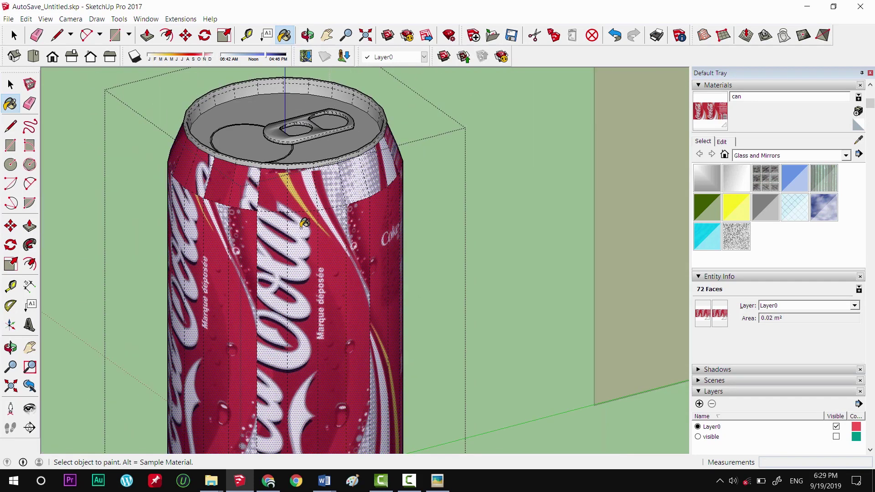
{"action": "scroll", "coordinate": [307, 232], "scroll_direction": "up", "scroll_amount": 1}
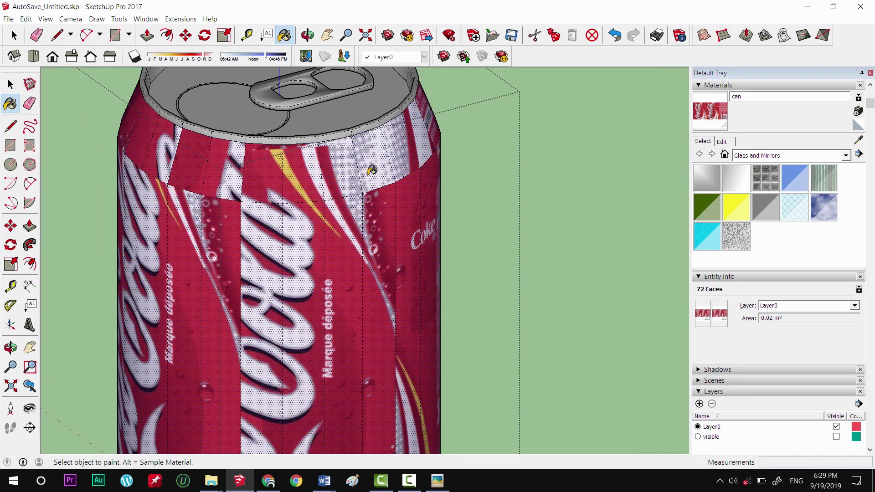
Sample the texture from a single face, then orbit the can upright and frontal
{"action": "middle_click_drag", "start_coordinate": [238, 219], "coordinate": [385, 194]}
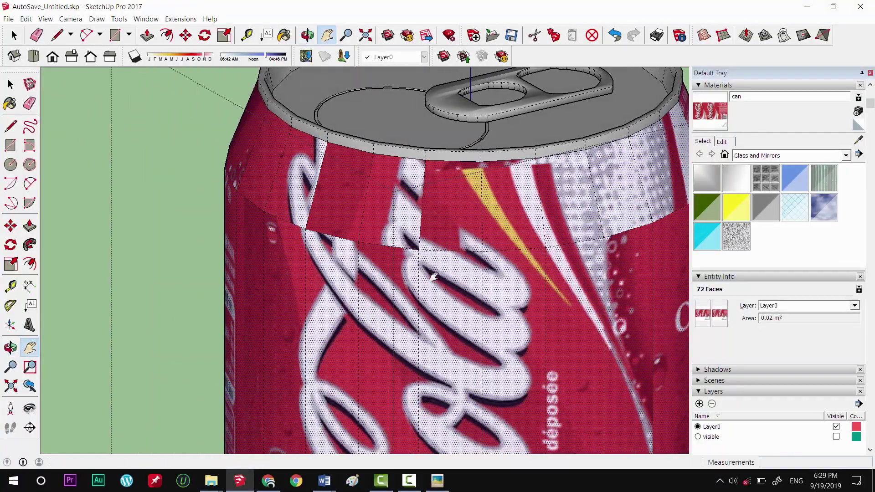
{"action": "key", "text": "b"}
{"action": "left_click", "coordinate": [458, 273], "text": "alt"}
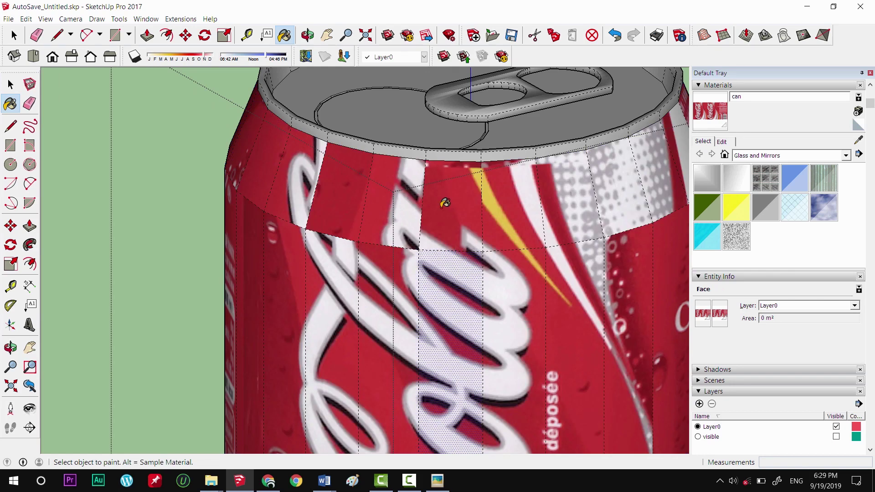
{"action": "middle_click_drag", "start_coordinate": [401, 201], "coordinate": [419, 173]}
{"action": "mouse_move", "coordinate": [446, 282]}
{"action": "middle_mouse_down"}
{"action": "mouse_move", "coordinate": [561, 290]}
{"action": "mouse_move", "coordinate": [439, 275]}
{"action": "middle_mouse_up"}
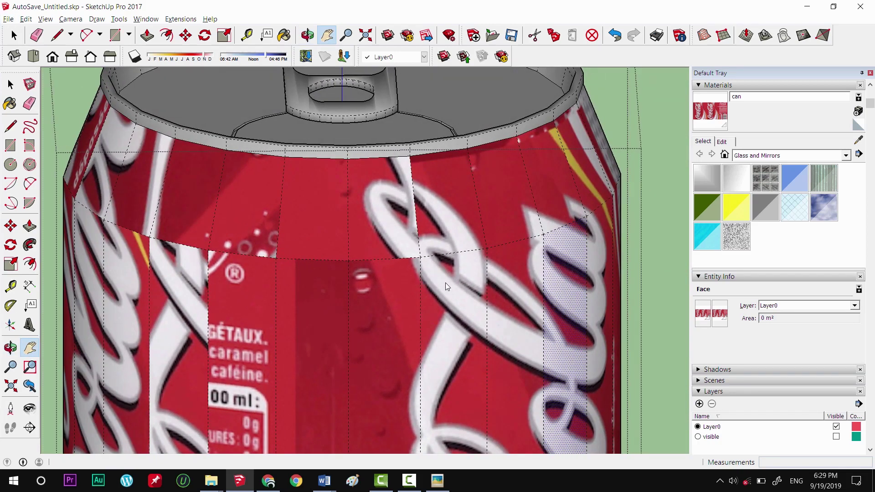
Sample a neighbouring face's texture and repaint the first mismatched shoulder faces
{"action": "key", "text": "b"}
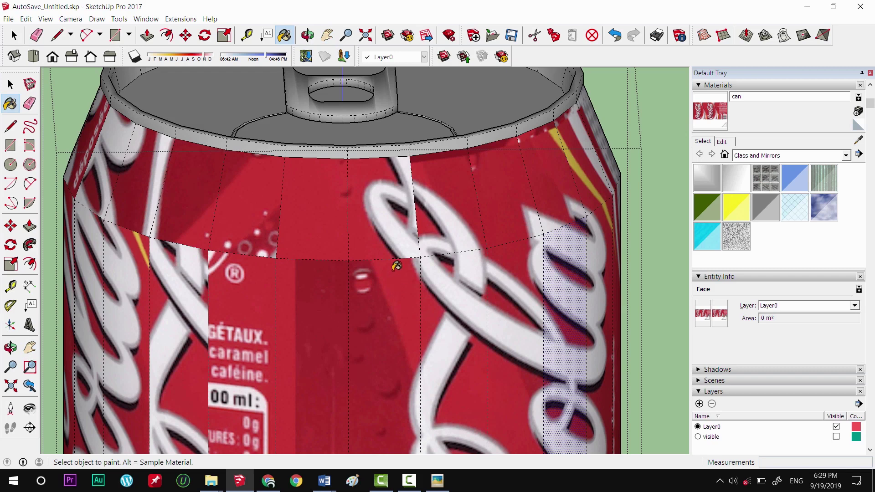
{"action": "left_click", "coordinate": [336, 280]}
{"action": "mouse_move", "coordinate": [336, 280]}
{"action": "middle_mouse_down"}
{"action": "mouse_move", "coordinate": [342, 254]}
{"action": "mouse_move", "coordinate": [407, 249]}
{"action": "mouse_move", "coordinate": [288, 227]}
{"action": "middle_mouse_up"}
{"action": "scroll", "coordinate": [329, 233], "scroll_direction": "down", "scroll_amount": 3}
{"action": "scroll", "coordinate": [274, 319], "scroll_direction": "down", "scroll_amount": 1}
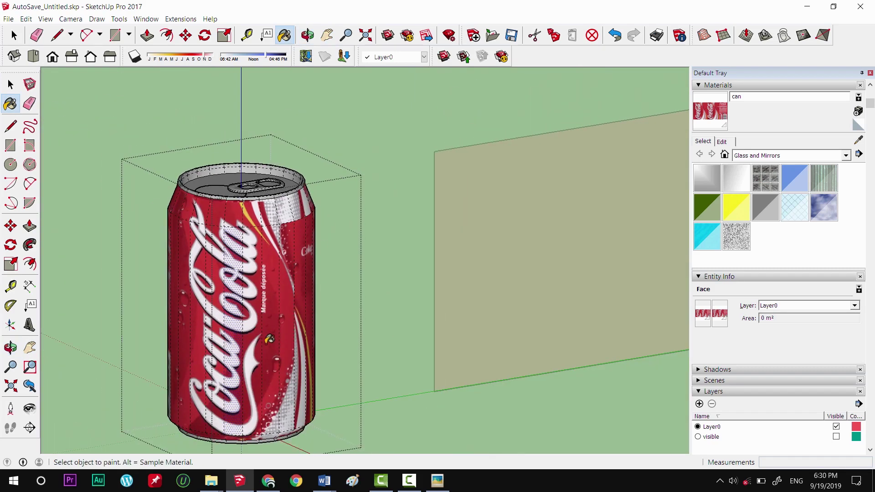
{"action": "scroll", "coordinate": [288, 316], "scroll_direction": "up", "scroll_amount": 2}
{"action": "scroll", "coordinate": [262, 240], "scroll_direction": "up", "scroll_amount": 2}
{"action": "scroll", "coordinate": [264, 260], "scroll_direction": "up", "scroll_amount": 2}
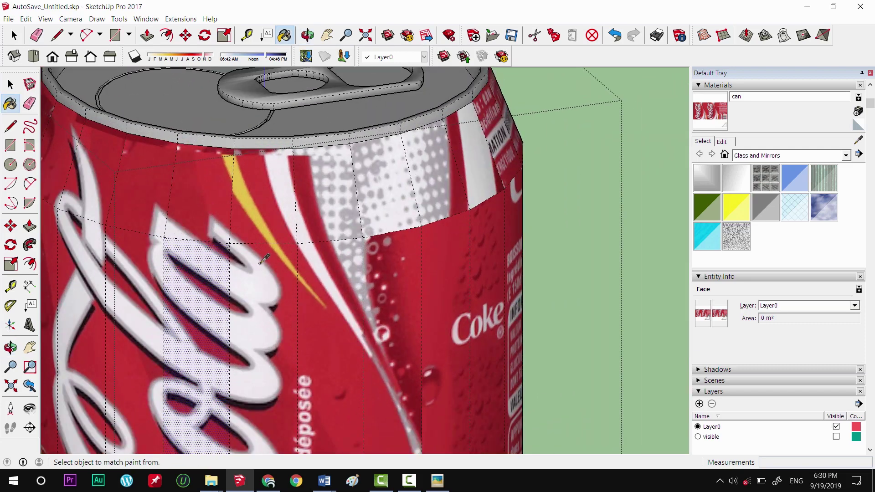
{"action": "scroll", "coordinate": [330, 263], "scroll_direction": "down", "scroll_amount": 2}
{"action": "left_click", "coordinate": [461, 279]}
{"action": "scroll", "coordinate": [461, 280], "scroll_direction": "down", "scroll_amount": 2}
{"action": "left_click", "coordinate": [444, 212]}
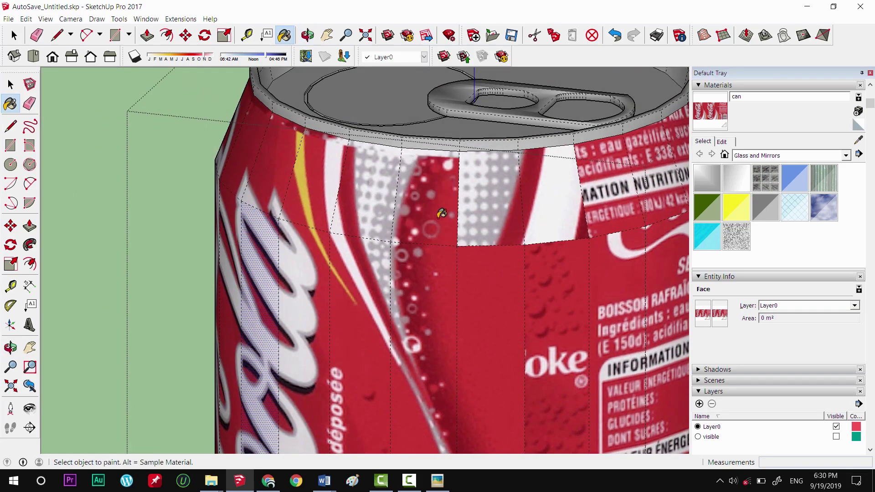
{"action": "scroll", "coordinate": [443, 211], "scroll_direction": "down", "scroll_amount": 2}
{"action": "scroll", "coordinate": [491, 147], "scroll_direction": "up", "scroll_amount": 2}
{"action": "scroll", "coordinate": [411, 206], "scroll_direction": "up", "scroll_amount": 2}
Repaint further strips so the swirl continues and stray text is removed
{"action": "left_click", "coordinate": [327, 244]}
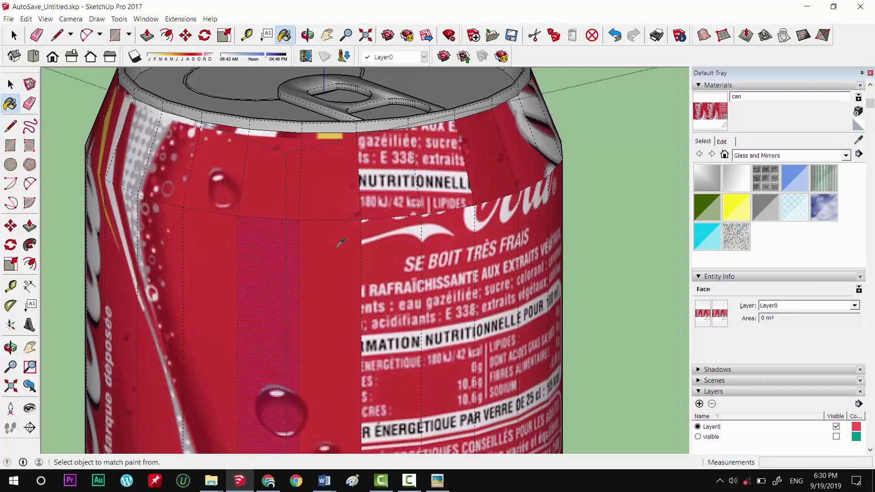
{"action": "scroll", "coordinate": [458, 242], "scroll_direction": "up", "scroll_amount": 1}
{"action": "left_click", "coordinate": [459, 239]}
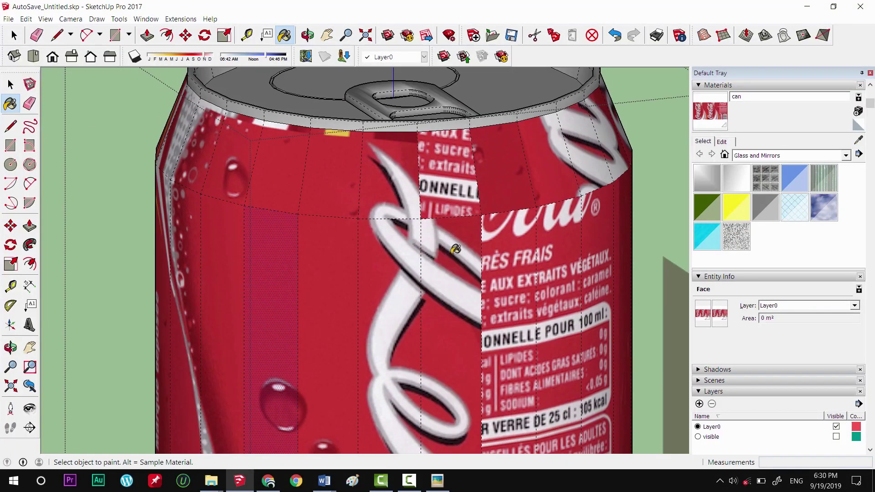
{"action": "scroll", "coordinate": [464, 246], "scroll_direction": "up", "scroll_amount": 2}
{"action": "scroll", "coordinate": [387, 296], "scroll_direction": "up", "scroll_amount": 1}
{"action": "scroll", "coordinate": [401, 287], "scroll_direction": "up", "scroll_amount": 1}
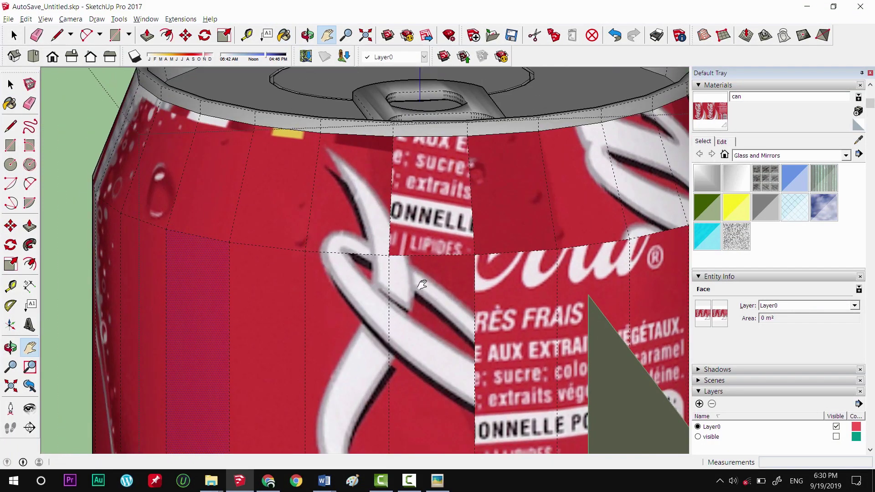
{"action": "left_click", "coordinate": [432, 234]}
Repaint the mismatched label faces on the right side to match their neighbours
{"action": "mouse_move", "coordinate": [432, 234]}
{"action": "middle_mouse_down"}
{"action": "mouse_move", "coordinate": [462, 270]}
{"action": "mouse_move", "coordinate": [512, 293]}
{"action": "middle_mouse_up"}
{"action": "left_click", "coordinate": [462, 270]}
{"action": "left_click", "coordinate": [561, 279]}
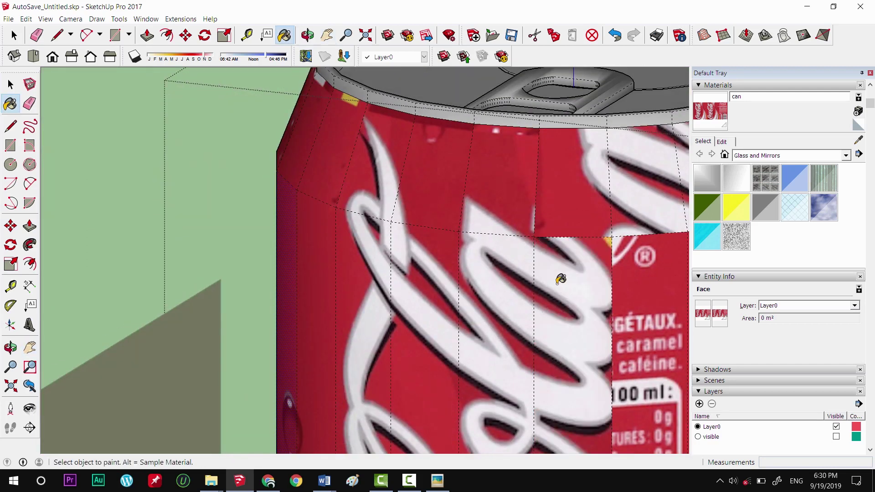
{"action": "middle_click_drag", "start_coordinate": [561, 279], "coordinate": [492, 256], "text": "shift"}
{"action": "left_click", "coordinate": [506, 199]}
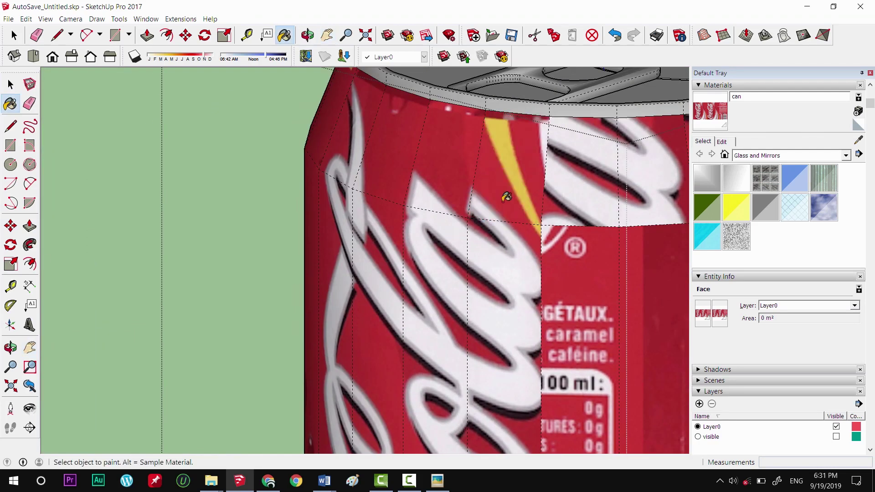
{"action": "middle_click_drag", "start_coordinate": [504, 195], "coordinate": [420, 251], "text": "shift"}
{"action": "left_click", "coordinate": [420, 250]}
{"action": "left_click", "coordinate": [426, 190]}
{"action": "left_click", "coordinate": [506, 245]}
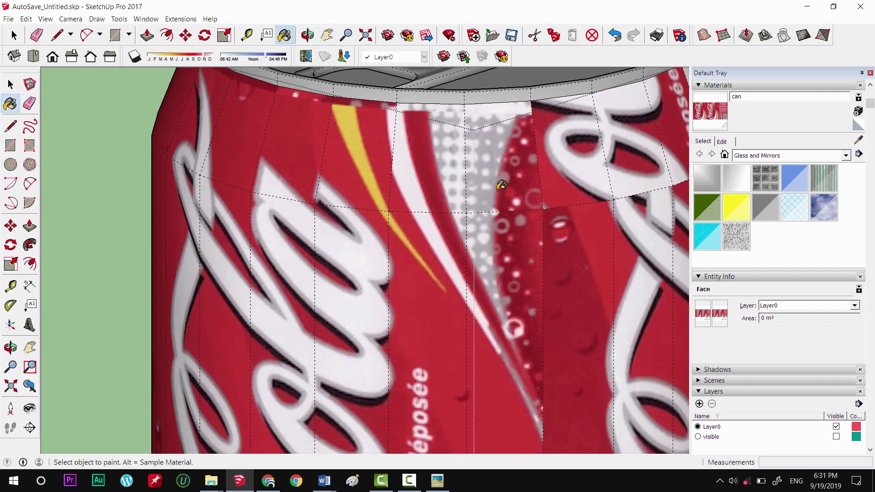
Orbit so the Coca-Cola logo faces front and sample a face's material
{"action": "middle_click_drag", "start_coordinate": [506, 245], "coordinate": [613, 273]}
{"action": "scroll", "coordinate": [613, 273], "scroll_direction": "down", "scroll_amount": 5}
{"action": "scroll", "coordinate": [512, 254], "scroll_direction": "up", "scroll_amount": 3}
{"action": "scroll", "coordinate": [512, 254], "scroll_direction": "up", "scroll_amount": 3}
{"action": "middle_click_drag", "start_coordinate": [594, 220], "coordinate": [349, 244]}
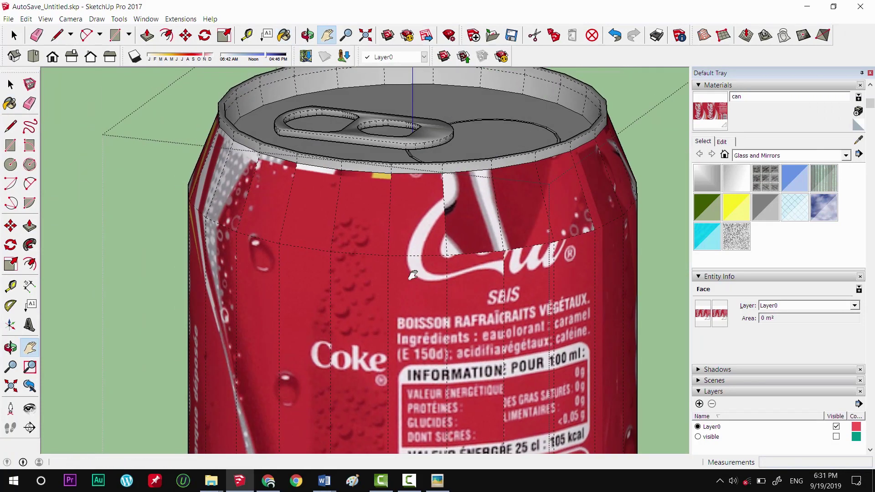
{"action": "key", "text": "b"}
{"action": "scroll", "coordinate": [327, 261], "scroll_direction": "down", "scroll_amount": 3}
{"action": "scroll", "coordinate": [501, 287], "scroll_direction": "up", "scroll_amount": 3}
{"action": "scroll", "coordinate": [463, 243], "scroll_direction": "up", "scroll_amount": 2}
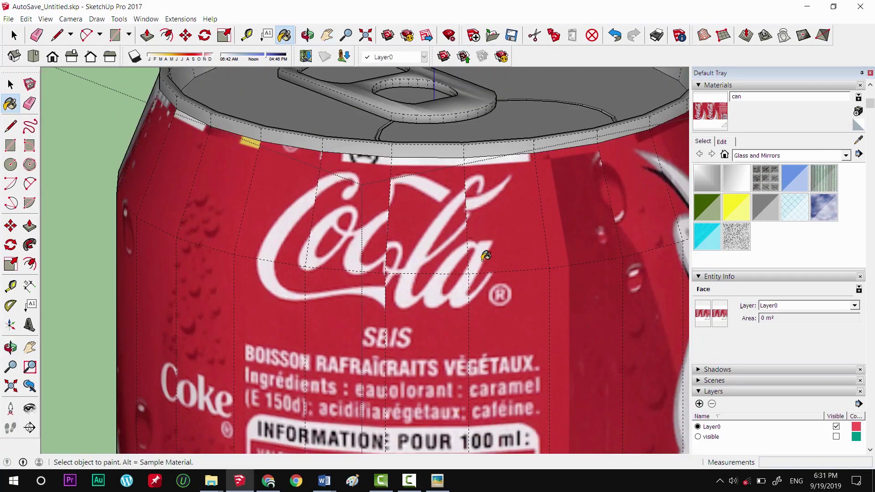
{"action": "scroll", "coordinate": [479, 251], "scroll_direction": "up", "scroll_amount": 2}
{"action": "scroll", "coordinate": [445, 260], "scroll_direction": "down", "scroll_amount": 4}
{"action": "scroll", "coordinate": [397, 261], "scroll_direction": "up", "scroll_amount": 3}
{"action": "scroll", "coordinate": [397, 261], "scroll_direction": "up", "scroll_amount": 3}
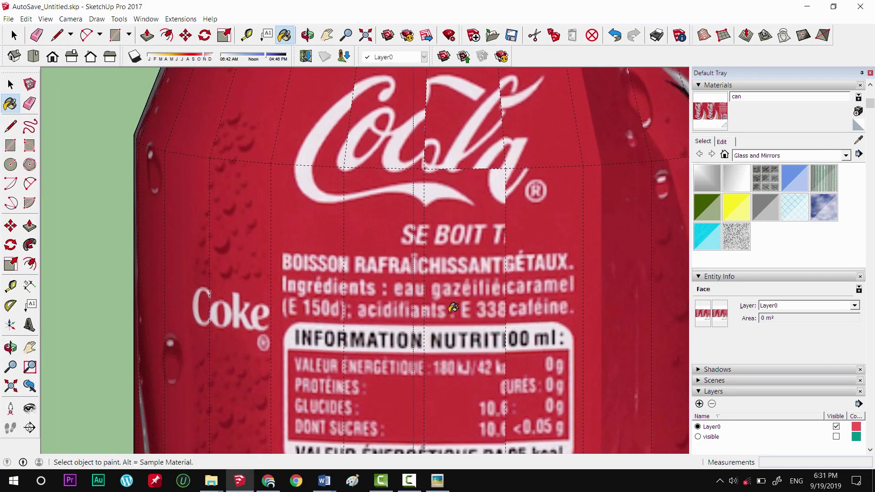
{"action": "scroll", "coordinate": [383, 206], "scroll_direction": "down", "scroll_amount": 3}
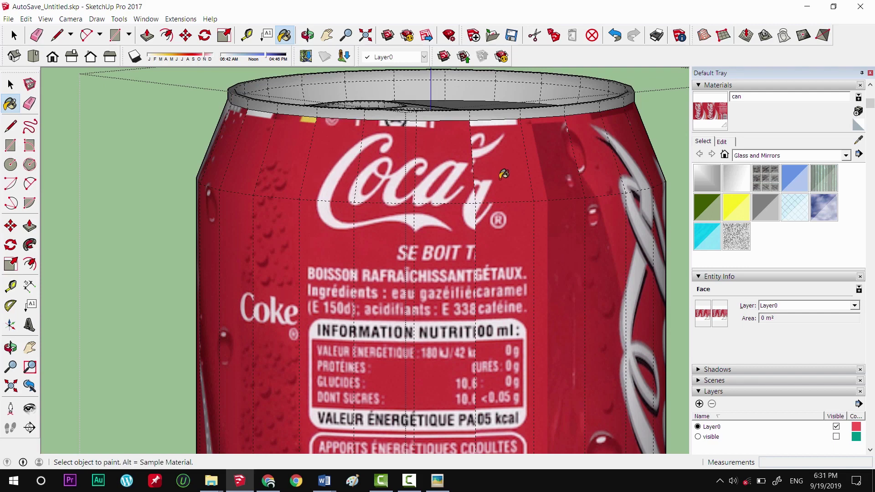
{"action": "scroll", "coordinate": [478, 183], "scroll_direction": "down", "scroll_amount": 2}
{"action": "scroll", "coordinate": [411, 182], "scroll_direction": "up", "scroll_amount": 2}
{"action": "key", "text": "alt"}
{"action": "middle_click_drag", "start_coordinate": [347, 180], "coordinate": [456, 205]}
{"action": "scroll", "coordinate": [496, 245], "scroll_direction": "up", "scroll_amount": 2}
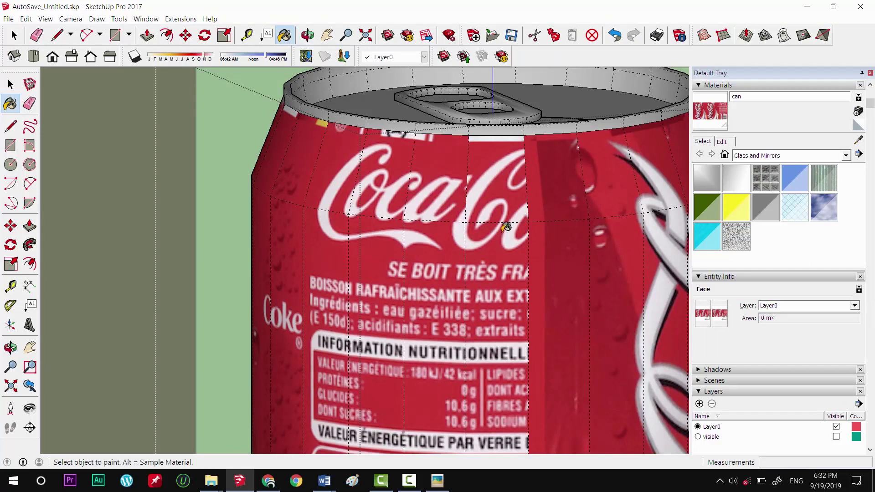
{"action": "scroll", "coordinate": [506, 227], "scroll_direction": "down", "scroll_amount": 5}
{"action": "scroll", "coordinate": [452, 144], "scroll_direction": "up", "scroll_amount": 1}
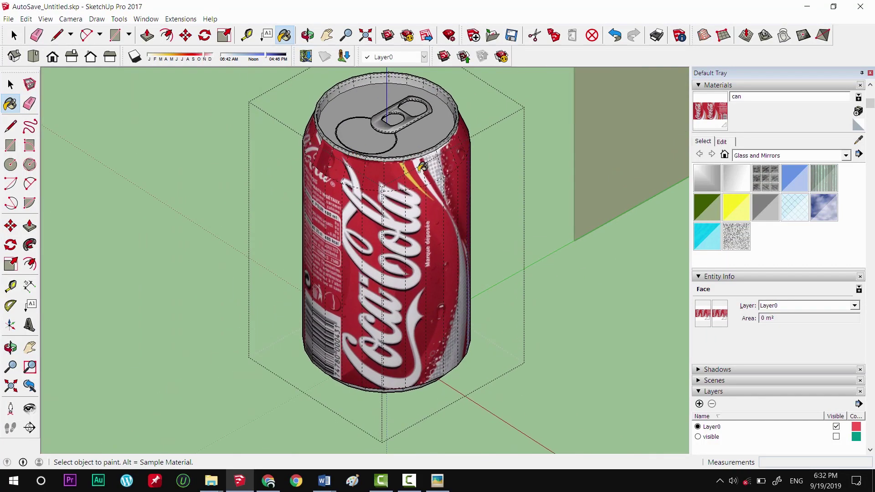
Orbit and zoom the view to bring the can's upper shoulder into view
{"action": "middle_click_drag", "start_coordinate": [403, 173], "coordinate": [277, 210]}
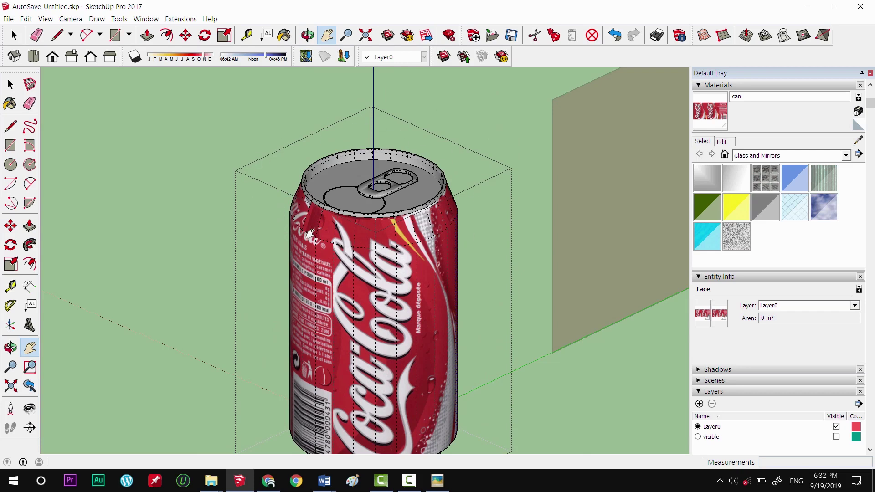
{"action": "scroll", "coordinate": [215, 220], "scroll_direction": "down", "scroll_amount": 3}
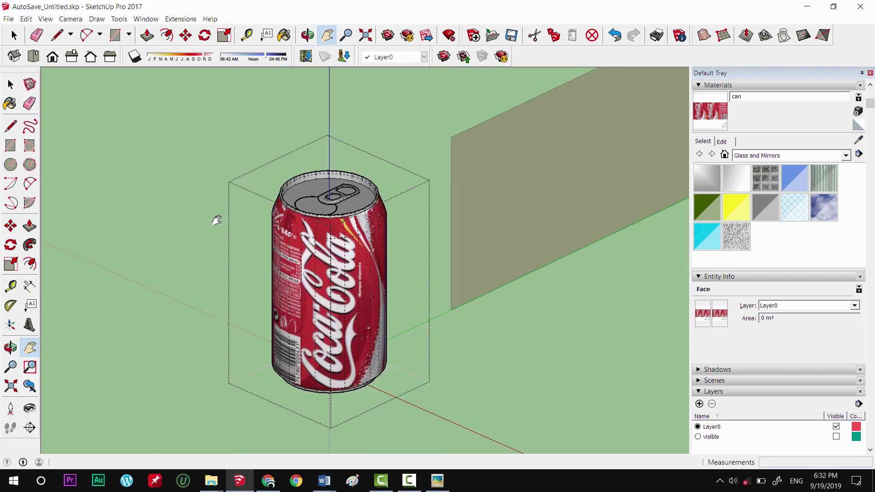
{"action": "scroll", "coordinate": [333, 191], "scroll_direction": "down", "scroll_amount": 2}
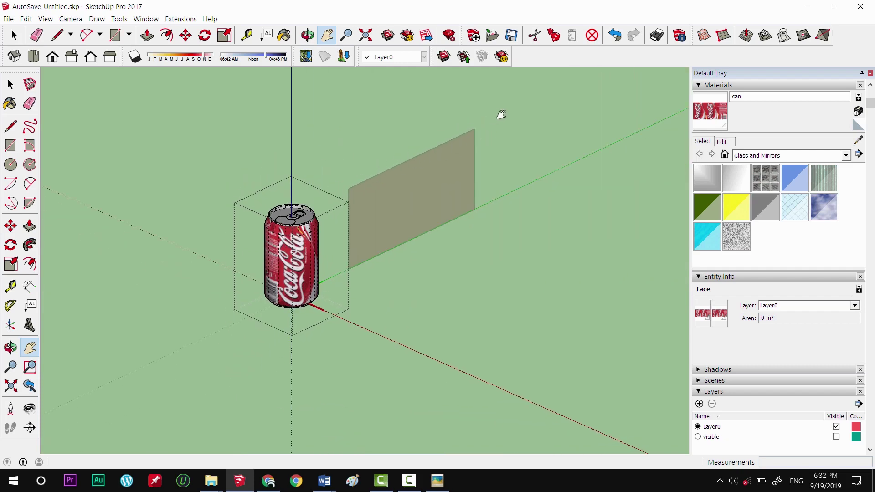
{"action": "scroll", "coordinate": [223, 241], "scroll_direction": "up", "scroll_amount": 1}
{"action": "scroll", "coordinate": [284, 240], "scroll_direction": "up", "scroll_amount": 2}
{"action": "scroll", "coordinate": [346, 240], "scroll_direction": "up", "scroll_amount": 2}
{"action": "scroll", "coordinate": [415, 241], "scroll_direction": "up", "scroll_amount": 2}
{"action": "scroll", "coordinate": [414, 241], "scroll_direction": "up", "scroll_amount": 1}
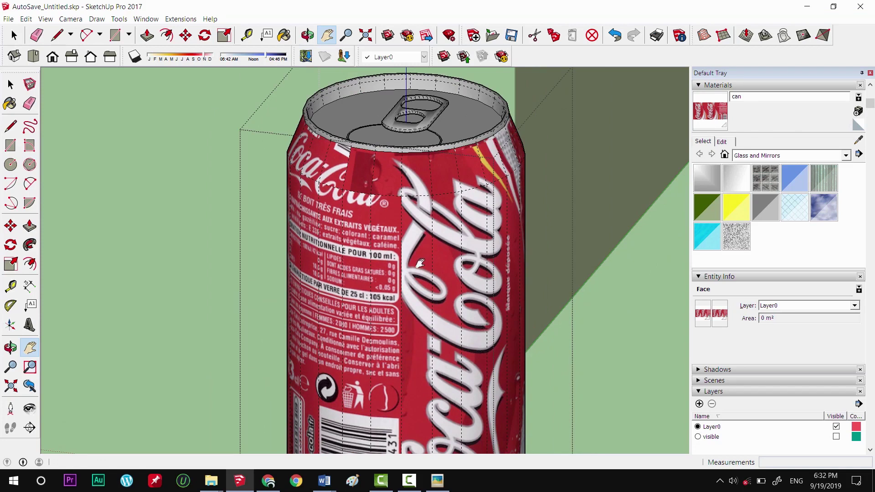
With Paint Bucket (B) active, orbit around the upper band to inspect the label seam
{"action": "key", "text": "b"}
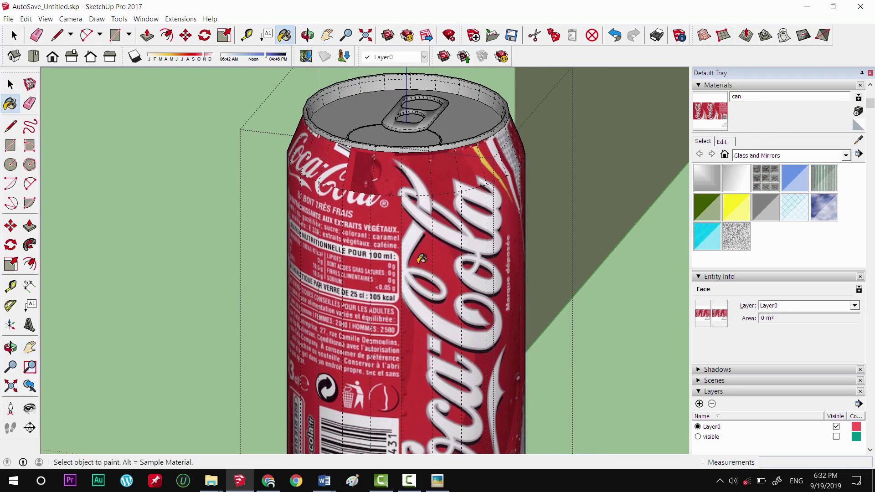
{"action": "scroll", "coordinate": [417, 218], "scroll_direction": "up", "scroll_amount": 1, "text": "alt"}
{"action": "scroll", "coordinate": [395, 211], "scroll_direction": "down", "scroll_amount": 2}
{"action": "scroll", "coordinate": [395, 210], "scroll_direction": "down", "scroll_amount": 2}
{"action": "mouse_move", "coordinate": [395, 210]}
{"action": "middle_mouse_down"}
{"action": "mouse_move", "coordinate": [457, 255]}
{"action": "mouse_move", "coordinate": [323, 288]}
{"action": "mouse_move", "coordinate": [400, 269]}
{"action": "middle_mouse_up"}
{"action": "scroll", "coordinate": [457, 256], "scroll_direction": "down", "scroll_amount": 2}
{"action": "scroll", "coordinate": [392, 274], "scroll_direction": "up", "scroll_amount": 3}
{"action": "scroll", "coordinate": [392, 274], "scroll_direction": "down", "scroll_amount": 3}
{"action": "scroll", "coordinate": [322, 288], "scroll_direction": "up", "scroll_amount": 2}
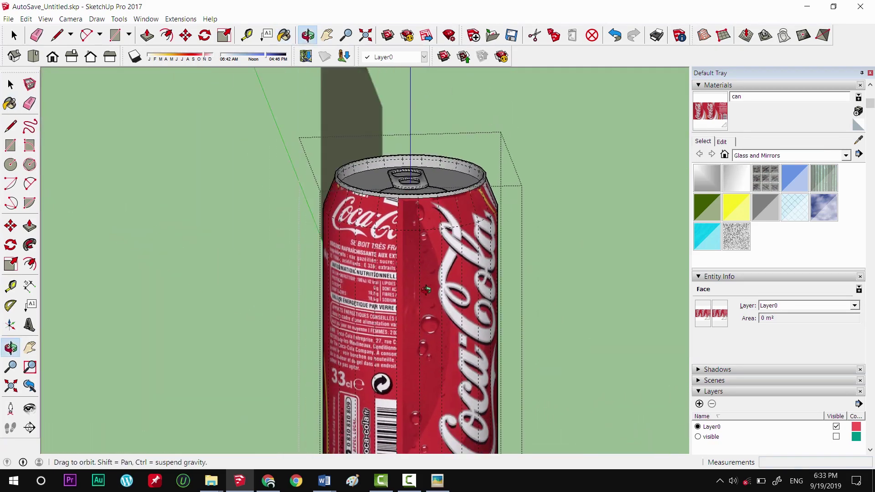
{"action": "scroll", "coordinate": [401, 269], "scroll_direction": "down", "scroll_amount": 3}
{"action": "scroll", "coordinate": [492, 211], "scroll_direction": "up", "scroll_amount": 5, "text": "alt"}
{"action": "scroll", "coordinate": [492, 210], "scroll_direction": "down", "scroll_amount": 3}
{"action": "middle_click_drag", "start_coordinate": [491, 211], "coordinate": [381, 201]}
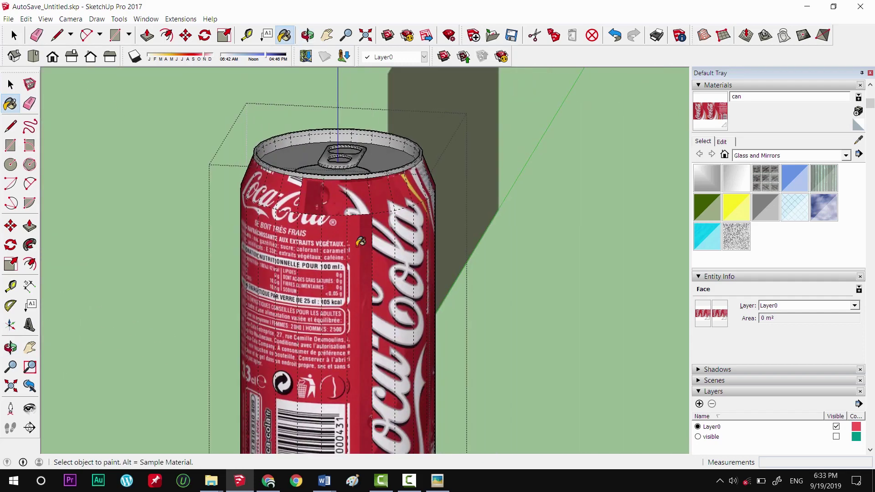
{"action": "scroll", "coordinate": [381, 201], "scroll_direction": "up", "scroll_amount": 3}
{"action": "scroll", "coordinate": [377, 231], "scroll_direction": "down", "scroll_amount": 1}
{"action": "mouse_move", "coordinate": [376, 231]}
{"action": "middle_mouse_down"}
{"action": "mouse_move", "coordinate": [283, 203]}
{"action": "mouse_move", "coordinate": [264, 203]}
{"action": "mouse_move", "coordinate": [265, 211]}
{"action": "mouse_move", "coordinate": [274, 180]}
{"action": "middle_mouse_up"}
{"action": "scroll", "coordinate": [549, 176], "scroll_direction": "up", "scroll_amount": 3}
{"action": "scroll", "coordinate": [501, 192], "scroll_direction": "down", "scroll_amount": 3}
Check the shoulder faces on the logo, nutrition-label and back sides of the can
{"action": "mouse_move", "coordinate": [410, 198]}
{"action": "middle_mouse_down"}
{"action": "mouse_move", "coordinate": [483, 238]}
{"action": "mouse_move", "coordinate": [474, 258]}
{"action": "middle_mouse_up"}
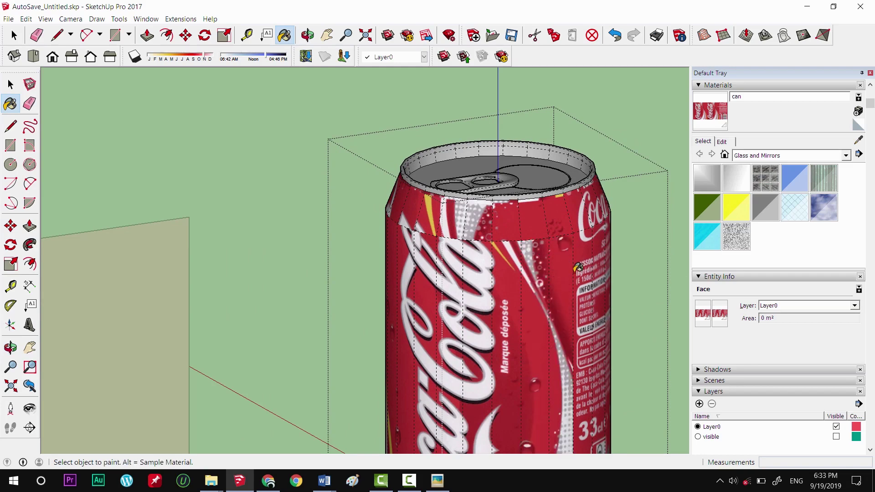
{"action": "scroll", "coordinate": [528, 257], "scroll_direction": "down", "scroll_amount": 3}
{"action": "scroll", "coordinate": [456, 264], "scroll_direction": "up", "scroll_amount": 3}
{"action": "mouse_move", "coordinate": [528, 256]}
{"action": "middle_mouse_down"}
{"action": "mouse_move", "coordinate": [261, 286]}
{"action": "mouse_move", "coordinate": [320, 228]}
{"action": "middle_mouse_up"}
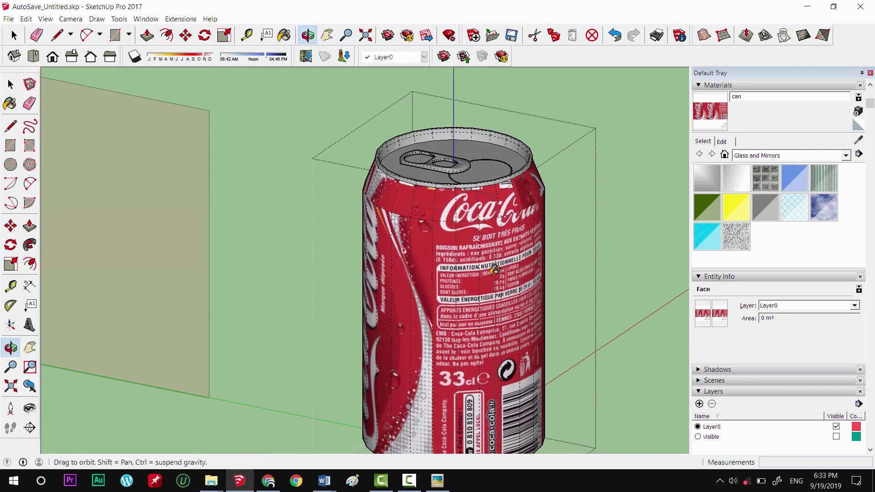
{"action": "scroll", "coordinate": [370, 184], "scroll_direction": "up", "scroll_amount": 5}
{"action": "scroll", "coordinate": [369, 185], "scroll_direction": "up", "scroll_amount": 1}
{"action": "scroll", "coordinate": [369, 185], "scroll_direction": "down", "scroll_amount": 3}
{"action": "middle_click_drag", "start_coordinate": [369, 184], "coordinate": [393, 206]}
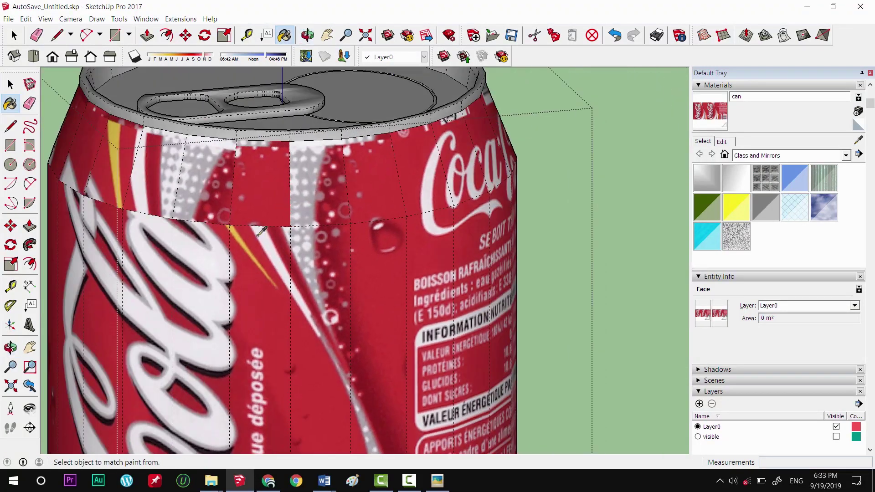
{"action": "scroll", "coordinate": [394, 207], "scroll_direction": "up", "scroll_amount": 3}
{"action": "scroll", "coordinate": [344, 135], "scroll_direction": "down", "scroll_amount": 3}
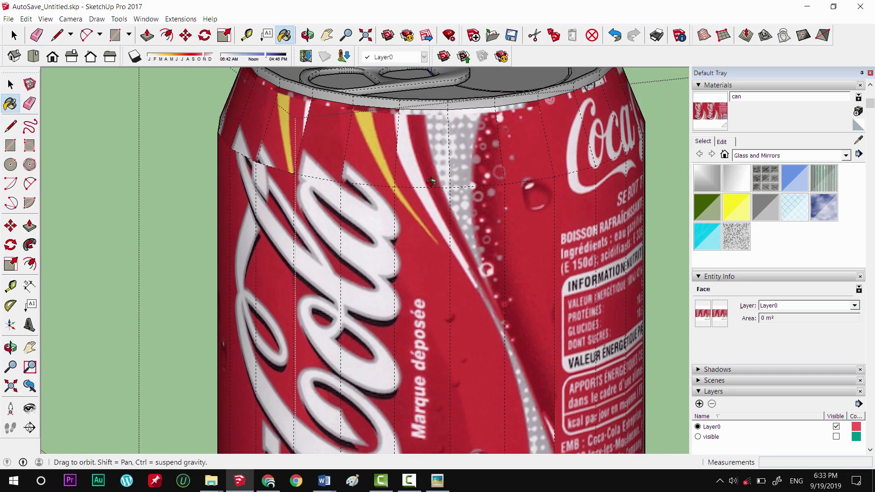
{"action": "middle_click_drag", "start_coordinate": [344, 136], "coordinate": [225, 201]}
{"action": "scroll", "coordinate": [242, 190], "scroll_direction": "down", "scroll_amount": 2}
{"action": "scroll", "coordinate": [276, 184], "scroll_direction": "up", "scroll_amount": 3}
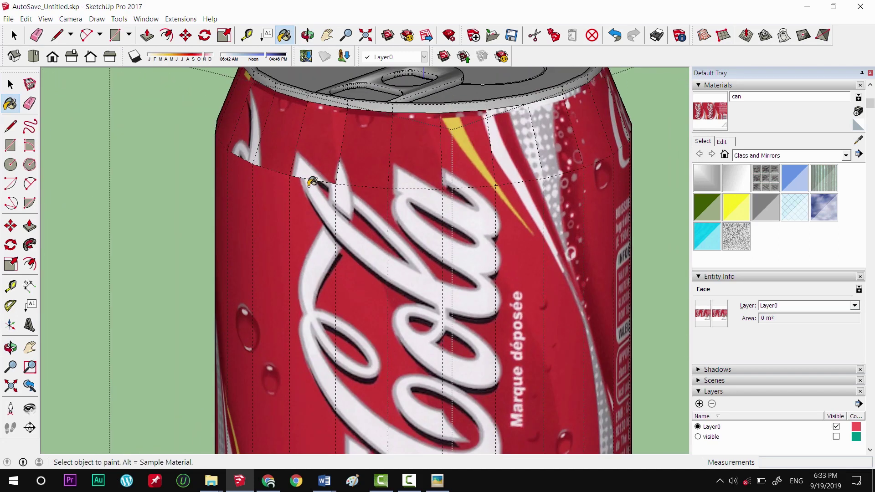
{"action": "mouse_move", "coordinate": [261, 178]}
{"action": "middle_mouse_down"}
{"action": "mouse_move", "coordinate": [267, 183]}
{"action": "mouse_move", "coordinate": [256, 187]}
{"action": "mouse_move", "coordinate": [273, 201]}
{"action": "middle_mouse_up"}
{"action": "scroll", "coordinate": [261, 190], "scroll_direction": "down", "scroll_amount": 3}
{"action": "scroll", "coordinate": [277, 204], "scroll_direction": "up", "scroll_amount": 3}
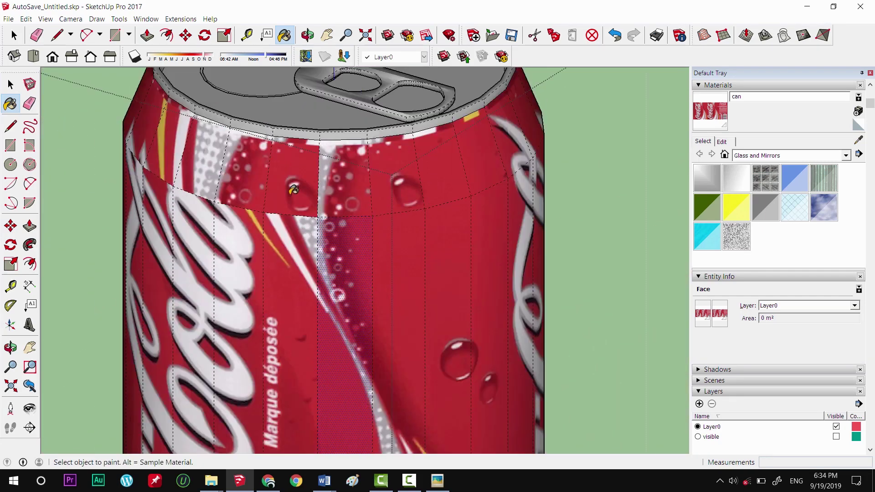
{"action": "scroll", "coordinate": [244, 201], "scroll_direction": "down", "scroll_amount": 3}
{"action": "middle_click_drag", "start_coordinate": [502, 198], "coordinate": [365, 217]}
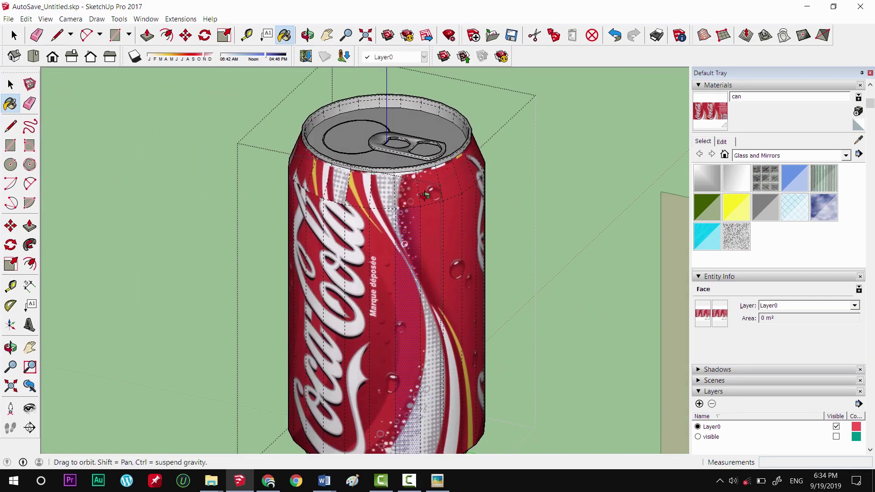
{"action": "scroll", "coordinate": [363, 218], "scroll_direction": "up", "scroll_amount": 3}
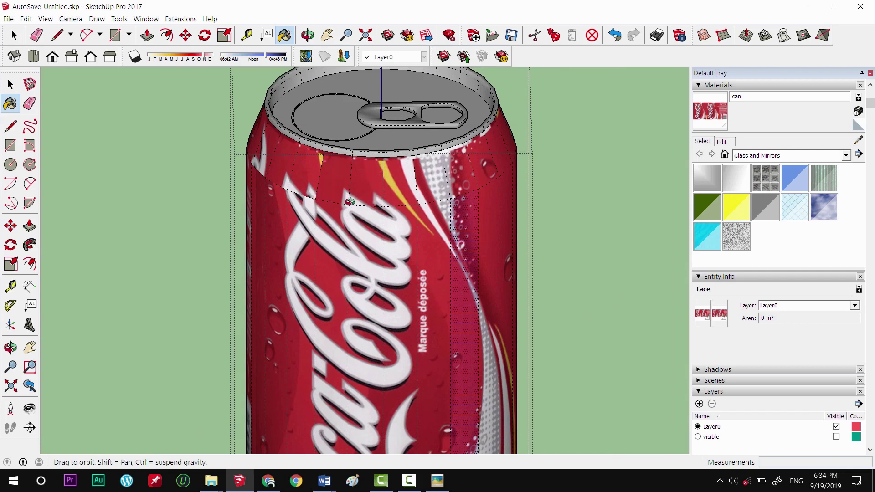
{"action": "scroll", "coordinate": [350, 201], "scroll_direction": "down", "scroll_amount": 3}
{"action": "middle_click_drag", "start_coordinate": [281, 191], "coordinate": [249, 194]}
{"action": "scroll", "coordinate": [319, 209], "scroll_direction": "up", "scroll_amount": 3}
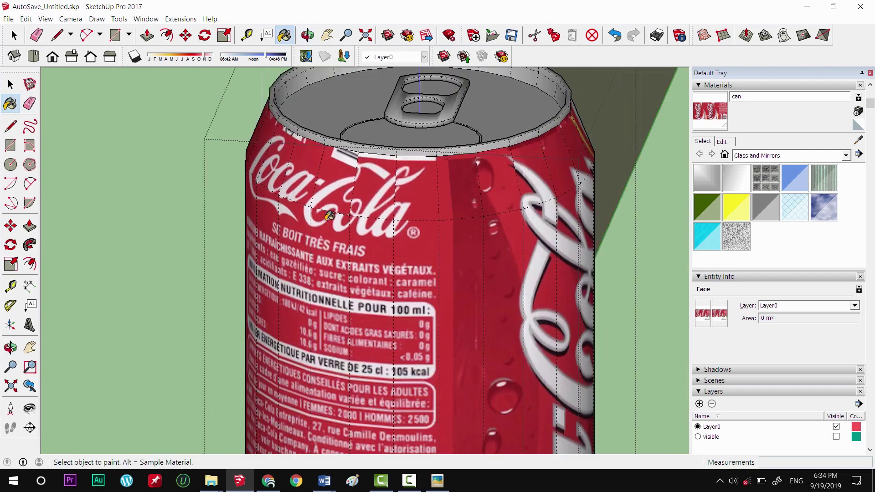
{"action": "scroll", "coordinate": [330, 216], "scroll_direction": "down", "scroll_amount": 3}
{"action": "middle_click_drag", "start_coordinate": [329, 216], "coordinate": [356, 212]}
{"action": "scroll", "coordinate": [358, 212], "scroll_direction": "up", "scroll_amount": 3}
Orbit to the can's barcode side and down to its bottom
{"action": "key", "text": "space"}
{"action": "scroll", "coordinate": [386, 205], "scroll_direction": "down", "scroll_amount": 3}
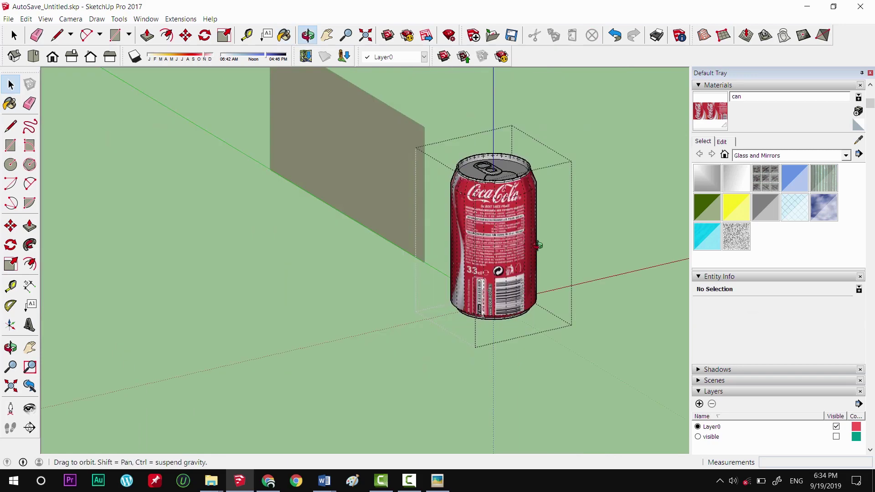
{"action": "middle_click_drag", "start_coordinate": [497, 246], "coordinate": [336, 297]}
{"action": "scroll", "coordinate": [336, 297], "scroll_direction": "up", "scroll_amount": 2}
{"action": "scroll", "coordinate": [467, 189], "scroll_direction": "up", "scroll_amount": 2}
{"action": "mouse_move", "coordinate": [468, 189]}
{"action": "middle_mouse_down"}
{"action": "mouse_move", "coordinate": [410, 136]}
{"action": "mouse_move", "coordinate": [368, 145]}
{"action": "middle_mouse_up"}
{"action": "scroll", "coordinate": [368, 145], "scroll_direction": "down", "scroll_amount": 2}
{"action": "scroll", "coordinate": [368, 144], "scroll_direction": "up", "scroll_amount": 2}
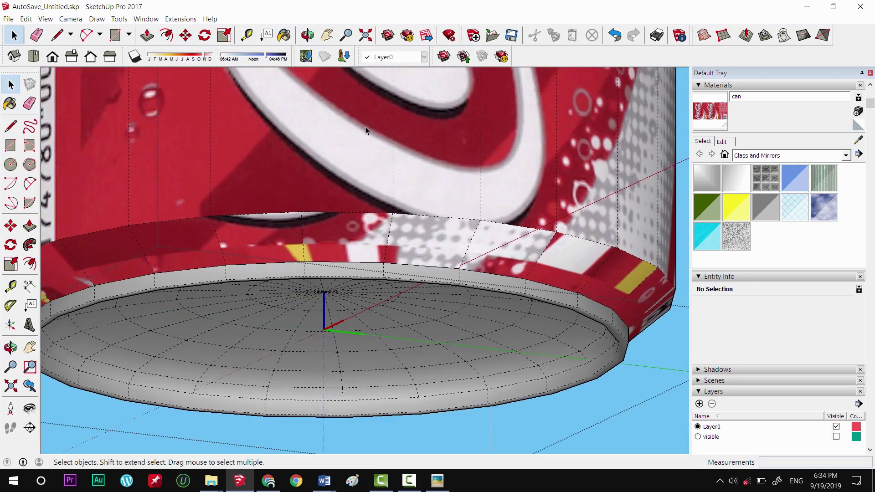
Paint the lower-band faces near the barcode side with the label texture
{"action": "key", "text": "b"}
{"action": "left_click", "coordinate": [343, 254]}
{"action": "left_click", "coordinate": [286, 239]}
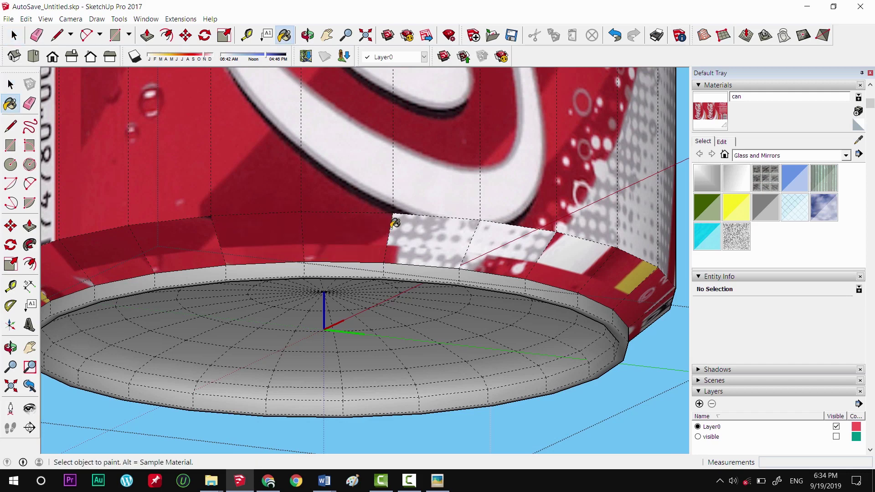
{"action": "middle_click_drag", "start_coordinate": [286, 239], "coordinate": [338, 197]}
{"action": "left_click", "coordinate": [343, 224]}
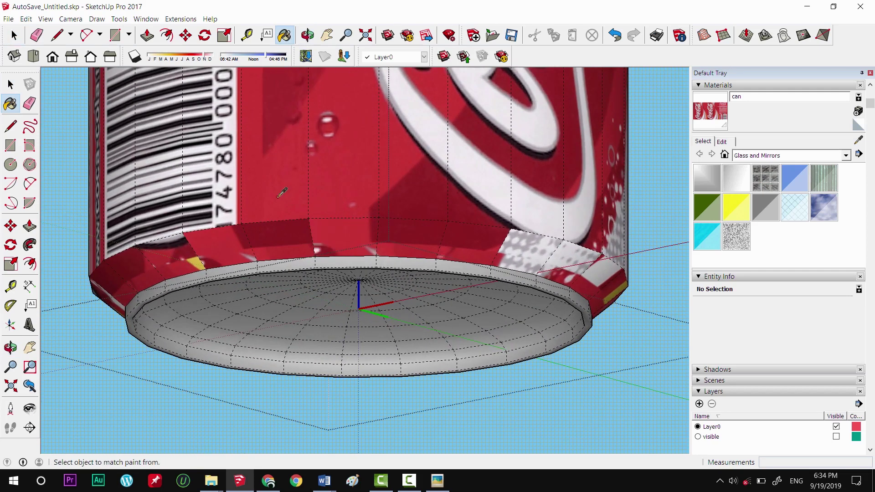
{"action": "left_click", "coordinate": [266, 234]}
{"action": "middle_click_drag", "start_coordinate": [266, 234], "coordinate": [339, 212]}
{"action": "scroll", "coordinate": [340, 212], "scroll_direction": "down", "scroll_amount": 2}
{"action": "mouse_move", "coordinate": [267, 219]}
{"action": "middle_mouse_down"}
{"action": "mouse_move", "coordinate": [439, 240]}
{"action": "mouse_move", "coordinate": [461, 274]}
{"action": "middle_mouse_up"}
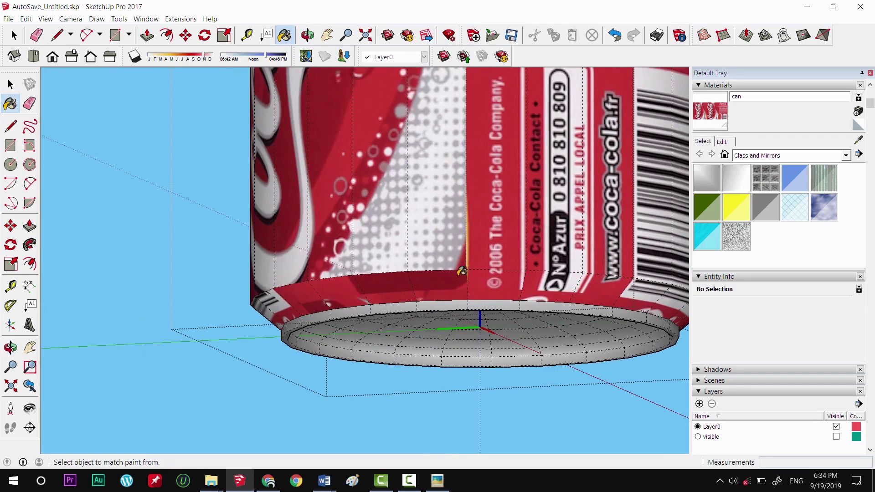
{"action": "scroll", "coordinate": [465, 276], "scroll_direction": "up", "scroll_amount": 1}
Move closer around the bottom rim and Alt-sample the label texture from an existing face
{"action": "middle_click_drag", "start_coordinate": [349, 278], "coordinate": [417, 239]}
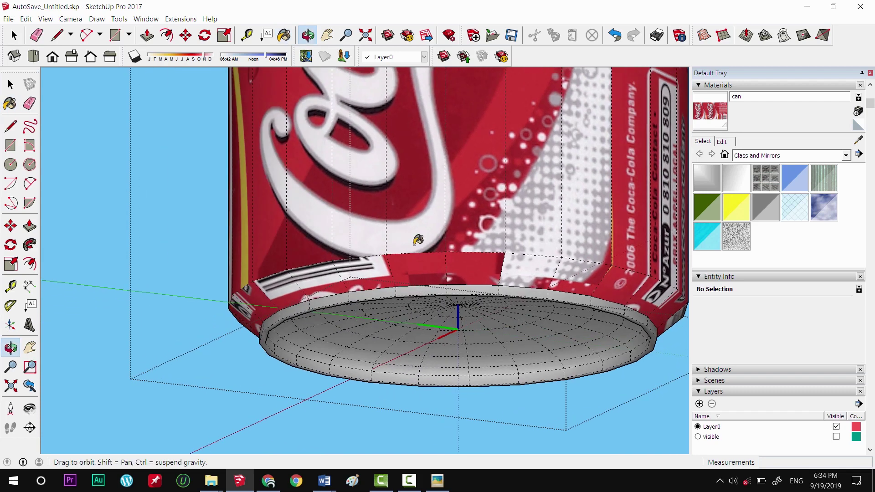
{"action": "mouse_move", "coordinate": [471, 255]}
{"action": "middle_mouse_down"}
{"action": "mouse_move", "coordinate": [473, 273]}
{"action": "mouse_move", "coordinate": [474, 237]}
{"action": "middle_mouse_up"}
{"action": "scroll", "coordinate": [473, 272], "scroll_direction": "up", "scroll_amount": 1}
{"action": "key", "text": "alt"}
{"action": "scroll", "coordinate": [437, 256], "scroll_direction": "up", "scroll_amount": 2}
{"action": "scroll", "coordinate": [429, 231], "scroll_direction": "up", "scroll_amount": 1}
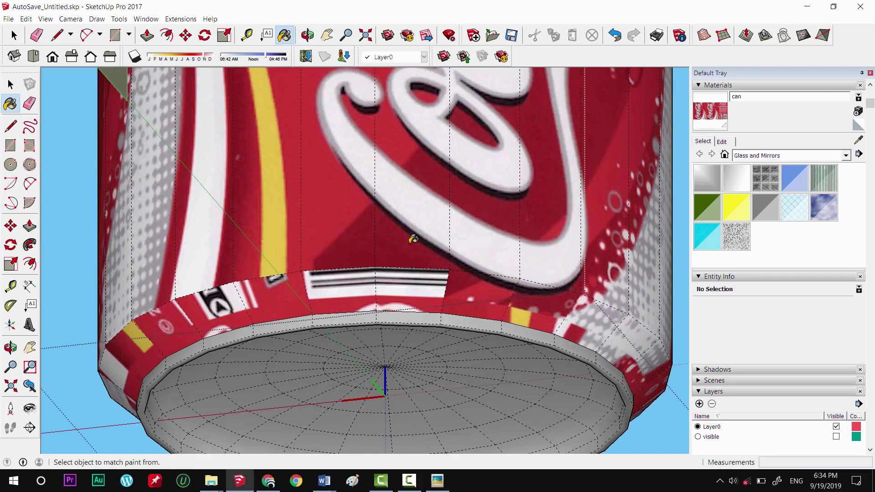
{"action": "mouse_move", "coordinate": [311, 283]}
{"action": "middle_mouse_down"}
{"action": "mouse_move", "coordinate": [434, 241]}
{"action": "mouse_move", "coordinate": [396, 246]}
{"action": "middle_mouse_up"}
{"action": "scroll", "coordinate": [389, 244], "scroll_direction": "up", "scroll_amount": 2}
Sample a neighbouring label face, then orbit out to check the whole can
{"action": "key", "text": "alt"}
{"action": "scroll", "coordinate": [319, 254], "scroll_direction": "down", "scroll_amount": 3}
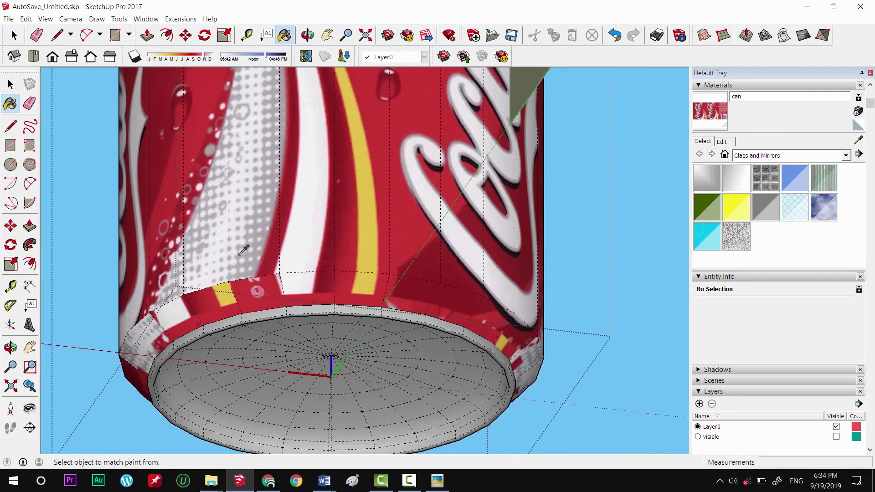
{"action": "scroll", "coordinate": [190, 264], "scroll_direction": "up", "scroll_amount": 2}
{"action": "middle_click_drag", "start_coordinate": [190, 264], "coordinate": [345, 282]}
{"action": "scroll", "coordinate": [345, 282], "scroll_direction": "down", "scroll_amount": 3}
{"action": "middle_click_drag", "start_coordinate": [244, 259], "coordinate": [274, 283]}
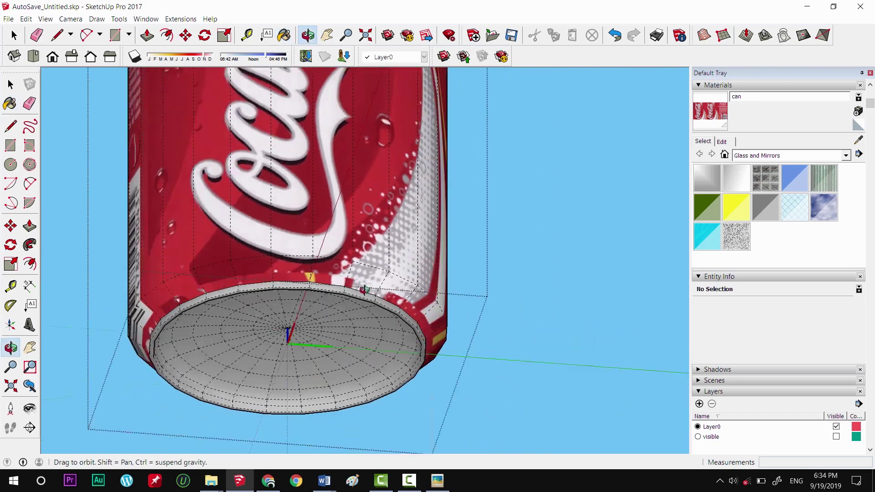
{"action": "scroll", "coordinate": [274, 283], "scroll_direction": "down", "scroll_amount": 2}
{"action": "mouse_move", "coordinate": [319, 319]}
{"action": "middle_mouse_down"}
{"action": "mouse_move", "coordinate": [338, 344]}
{"action": "mouse_move", "coordinate": [404, 250]}
{"action": "middle_mouse_up"}
Turn off Hidden Geometry so the can's dashed facet edges disappear
{"action": "key", "text": "space"}
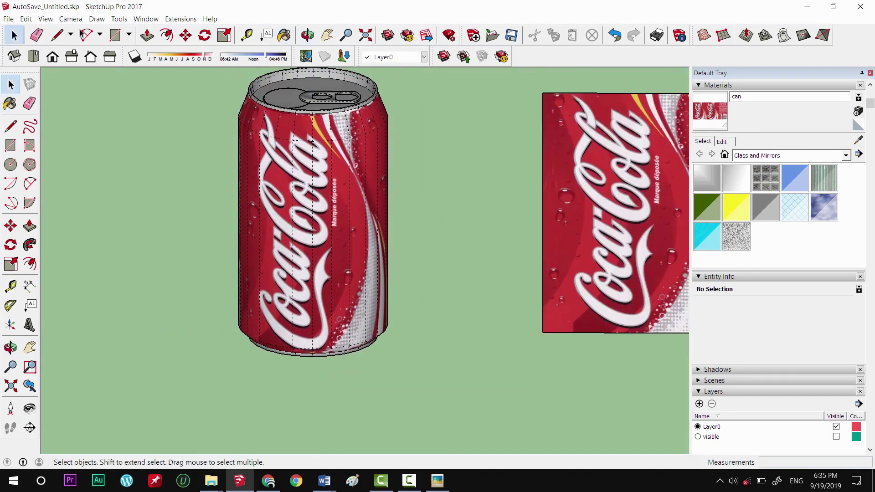
{"action": "left_click", "coordinate": [46, 18]}
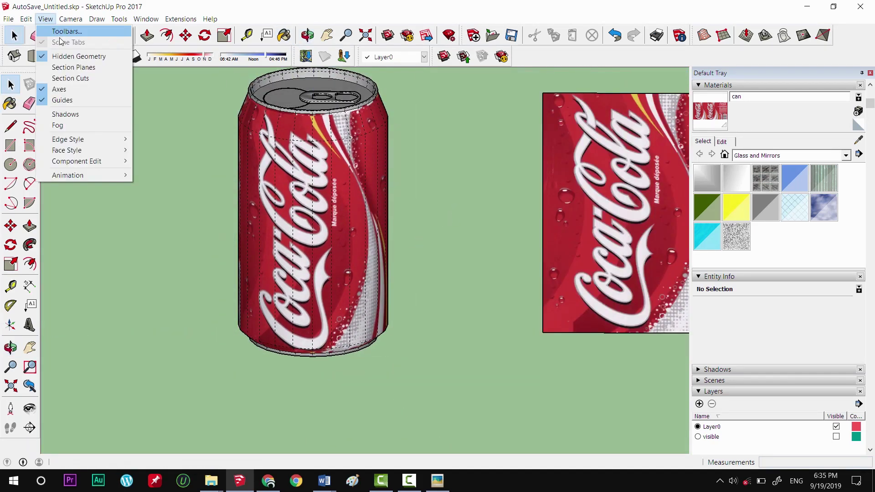
{"action": "left_click", "coordinate": [68, 55]}
{"action": "middle_click_drag", "start_coordinate": [319, 228], "coordinate": [360, 212]}
{"action": "scroll", "coordinate": [406, 248], "scroll_direction": "up", "scroll_amount": 3}
{"action": "mouse_move", "coordinate": [404, 247]}
{"action": "middle_mouse_down"}
{"action": "mouse_move", "coordinate": [344, 234]}
{"action": "mouse_move", "coordinate": [353, 232]}
{"action": "middle_mouse_up"}
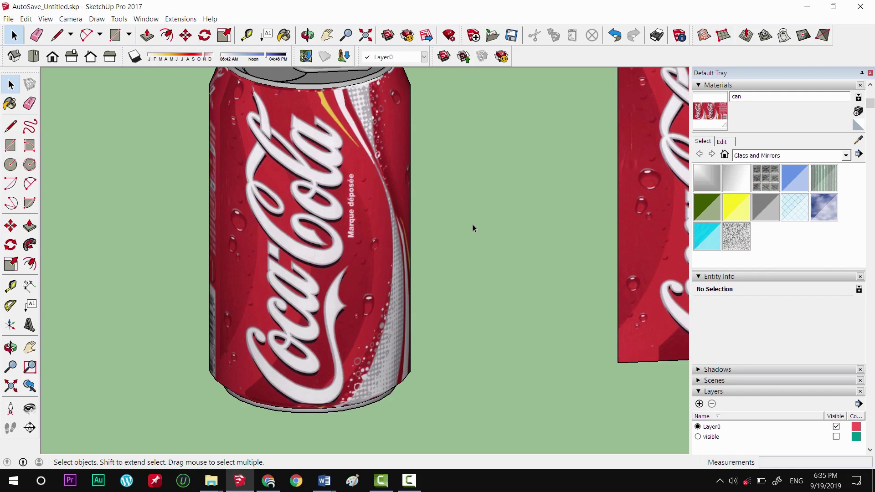
{"action": "scroll", "coordinate": [460, 243], "scroll_direction": "down", "scroll_amount": 5}
{"action": "middle_click_drag", "start_coordinate": [451, 254], "coordinate": [600, 272]}
{"action": "scroll", "coordinate": [456, 256], "scroll_direction": "up", "scroll_amount": 5}
Switch the camera to Perspective projection
{"action": "left_click", "coordinate": [45, 19]}
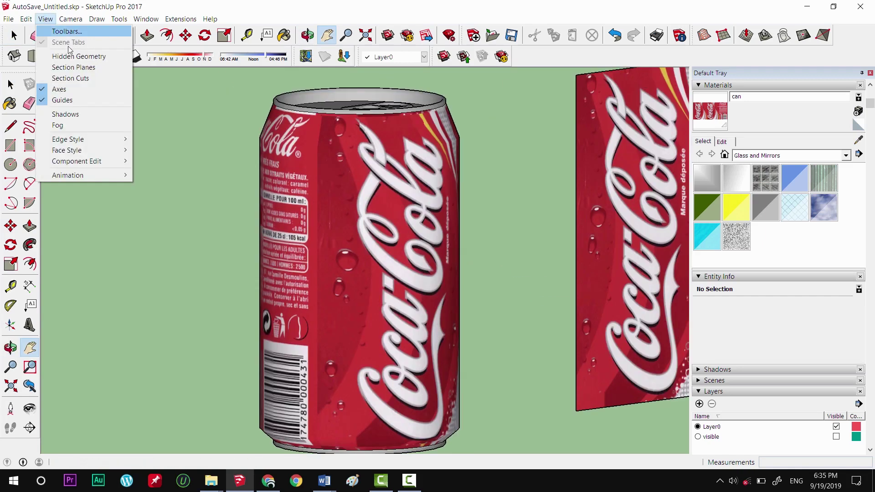
{"action": "left_click", "coordinate": [90, 78]}
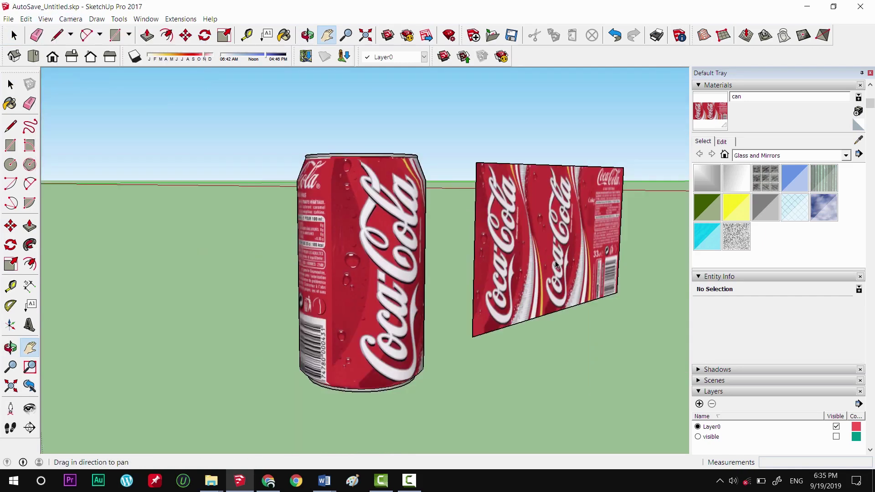
{"action": "key", "text": "space"}
Hide the flat Coca-Cola reference image plane
{"action": "middle_click_drag", "start_coordinate": [612, 296], "coordinate": [649, 253]}
{"action": "right_click", "coordinate": [649, 250]}
{"action": "left_click", "coordinate": [681, 278]}
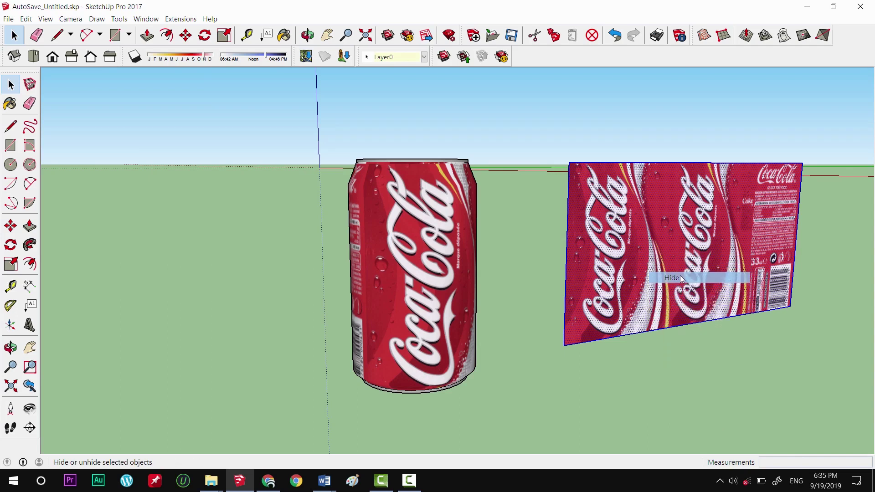
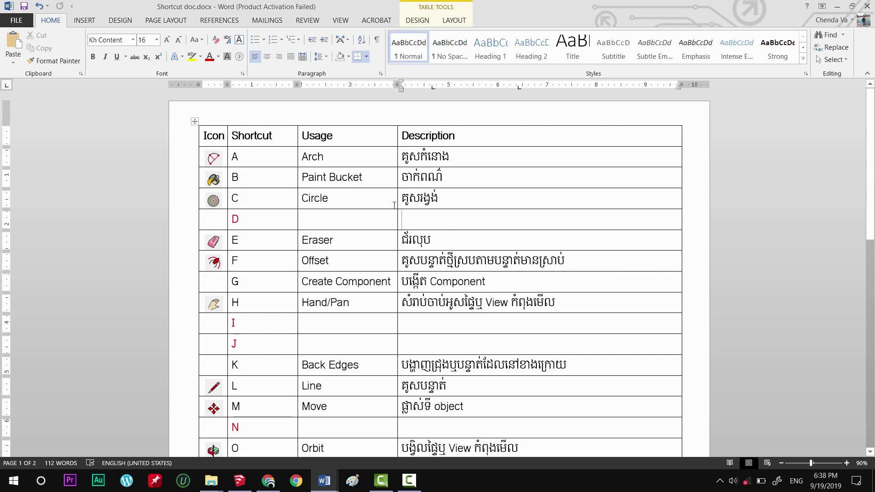
Browse the Word shortcut table and place the caret in row D's empty Usage cell
{"action": "scroll", "coordinate": [364, 200], "scroll_direction": "down", "scroll_amount": 5}
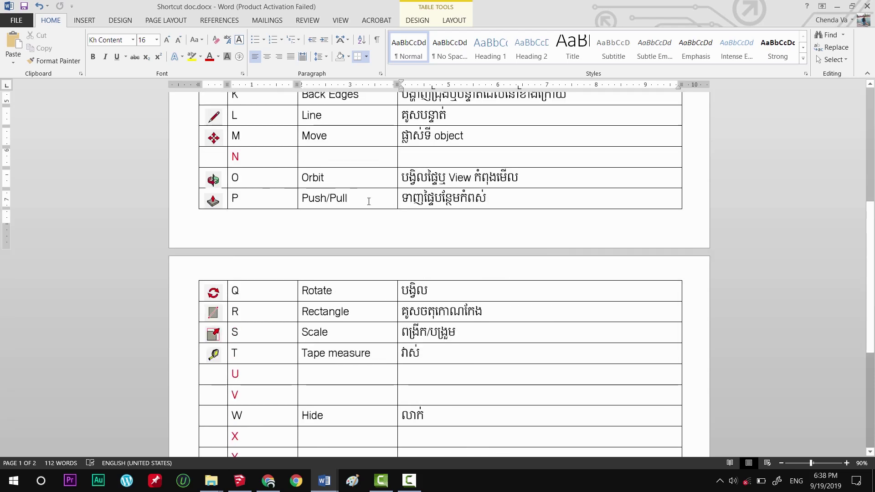
{"action": "scroll", "coordinate": [369, 201], "scroll_direction": "up", "scroll_amount": 3}
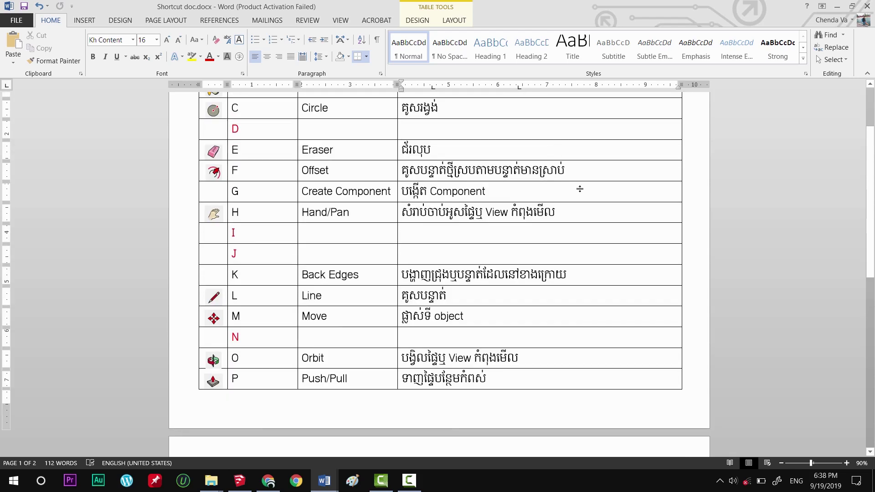
{"action": "scroll", "coordinate": [586, 194], "scroll_direction": "up", "scroll_amount": 2}
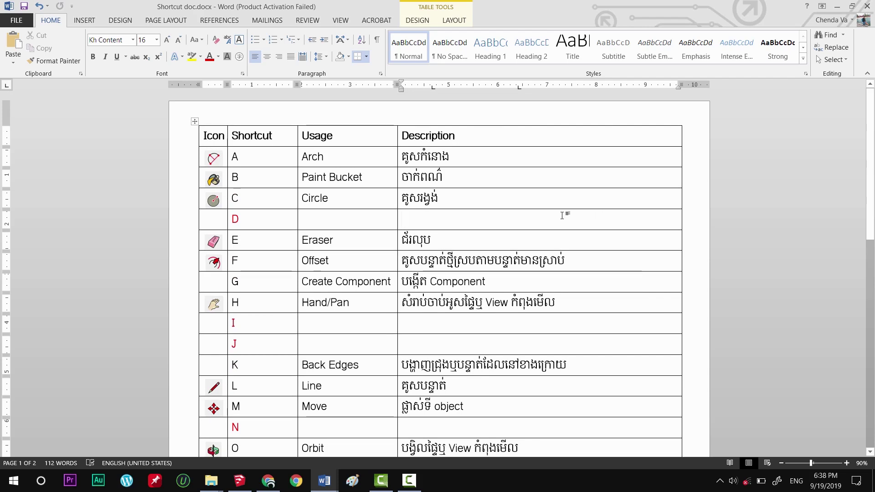
{"action": "left_click_drag", "start_coordinate": [309, 156], "coordinate": [234, 157]}
{"action": "left_click", "coordinate": [555, 169]}
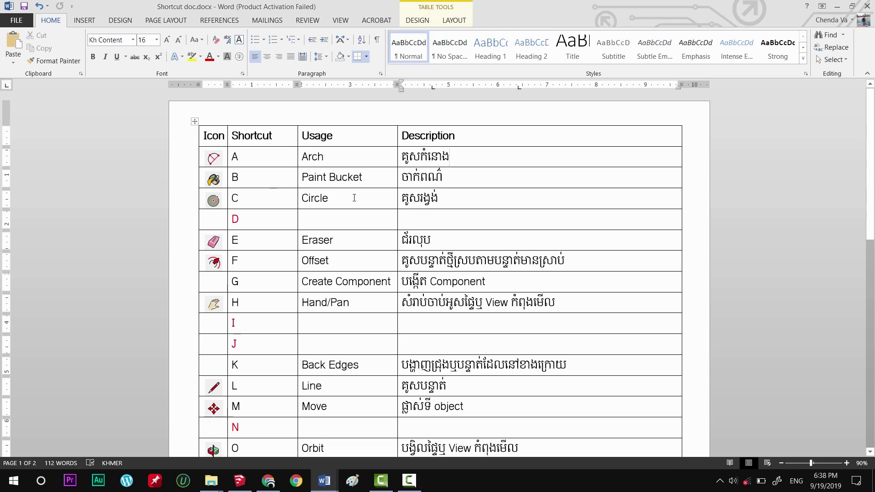
{"action": "scroll", "coordinate": [377, 207], "scroll_direction": "down", "scroll_amount": 5}
{"action": "scroll", "coordinate": [380, 212], "scroll_direction": "down", "scroll_amount": 6}
{"action": "scroll", "coordinate": [380, 214], "scroll_direction": "up", "scroll_amount": 5}
{"action": "scroll", "coordinate": [381, 214], "scroll_direction": "up", "scroll_amount": 4}
{"action": "left_click", "coordinate": [229, 221]}
{"action": "left_click", "coordinate": [378, 223]}
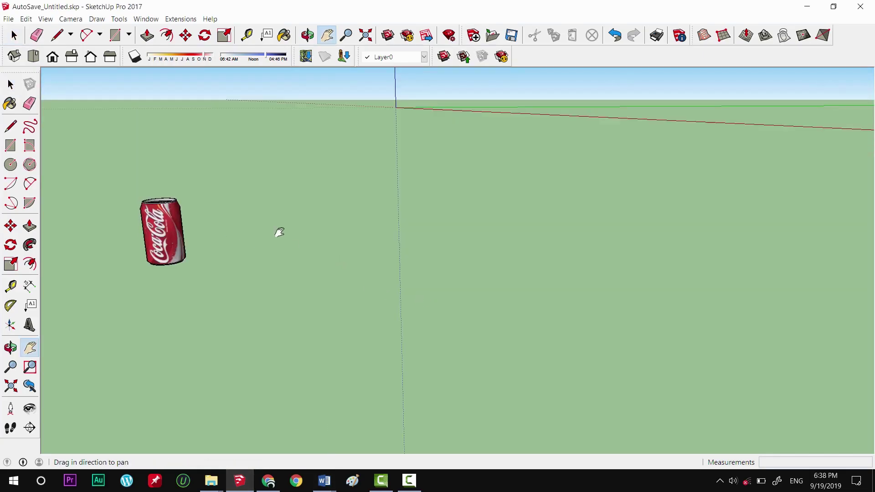
Pan the Coke can to the centre of the SketchUp view and try a box selection
{"action": "middle_click_drag", "start_coordinate": [277, 232], "coordinate": [476, 257], "text": "shift"}
{"action": "scroll", "coordinate": [446, 272], "scroll_direction": "up", "scroll_amount": 2}
{"action": "left_click_drag", "start_coordinate": [241, 162], "coordinate": [473, 208]}
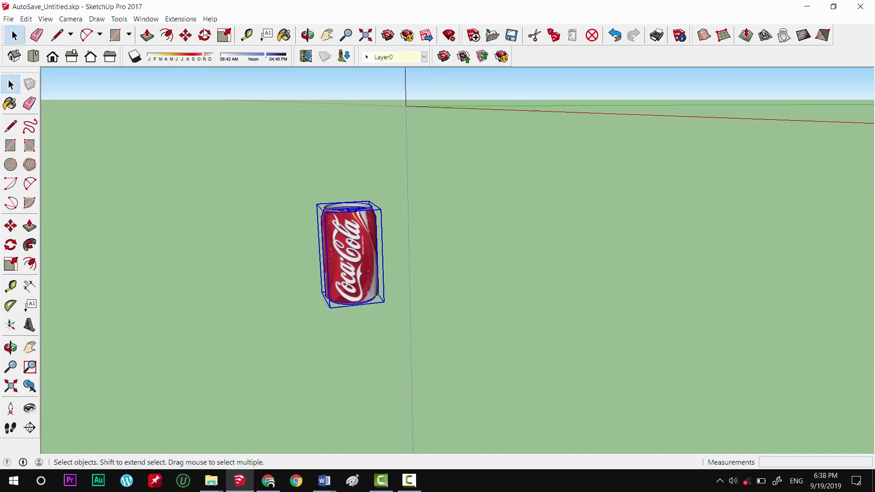
{"action": "left_click", "coordinate": [431, 264]}
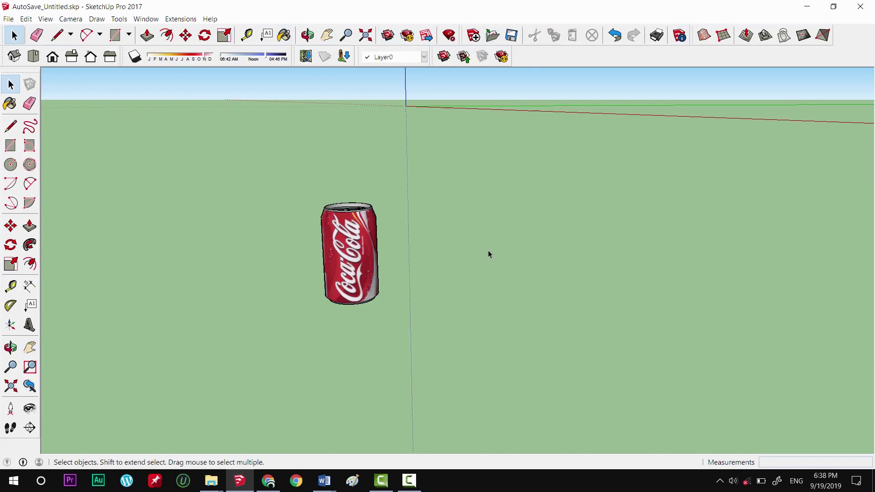
Return to the Word table and scroll through it from the empty N row
{"action": "key", "text": "alt+Tab"}
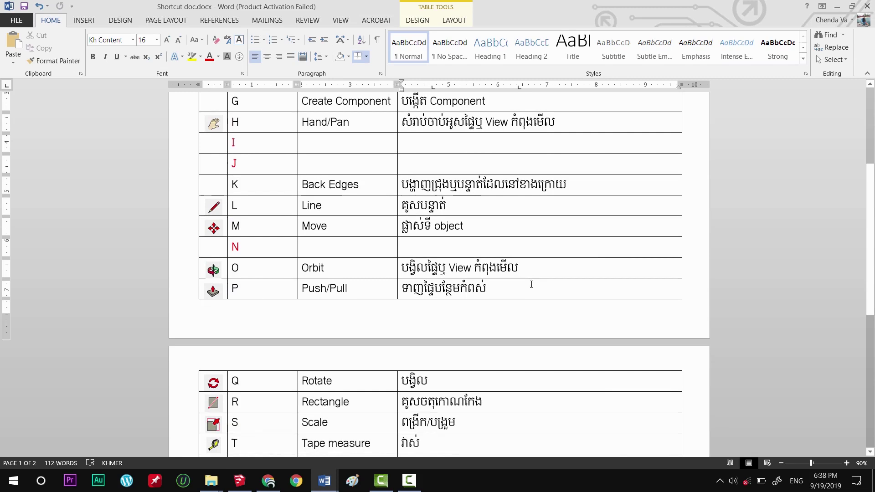
{"action": "left_click", "coordinate": [258, 252]}
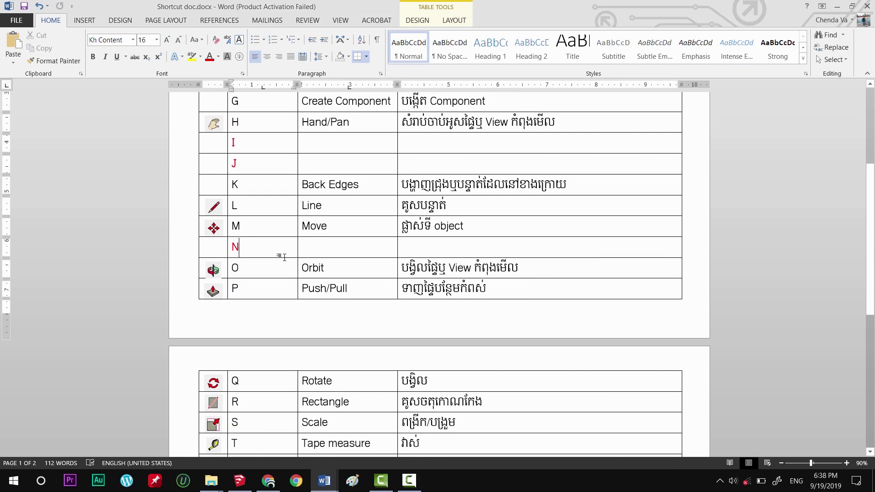
{"action": "scroll", "coordinate": [283, 251], "scroll_direction": "up", "scroll_amount": 4}
{"action": "scroll", "coordinate": [365, 258], "scroll_direction": "down", "scroll_amount": 4}
{"action": "scroll", "coordinate": [432, 264], "scroll_direction": "down", "scroll_amount": 4}
{"action": "scroll", "coordinate": [332, 248], "scroll_direction": "down", "scroll_amount": 3}
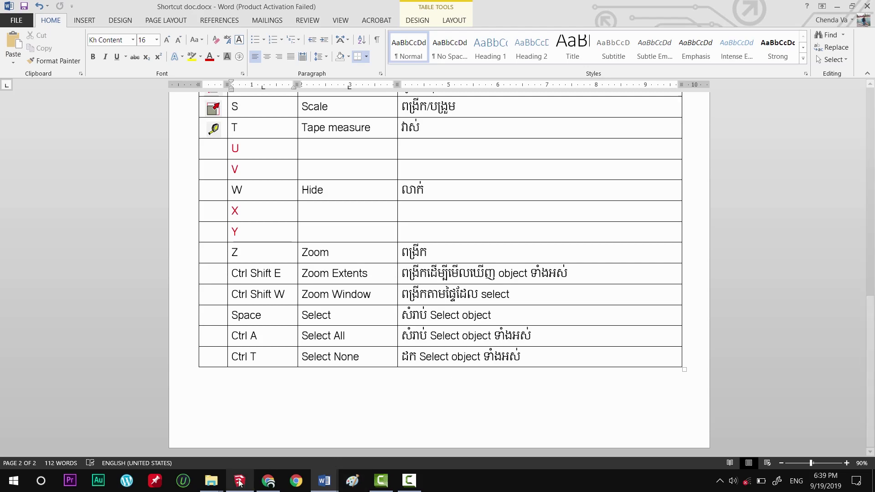
{"action": "mouse_move", "coordinate": [239, 480]}
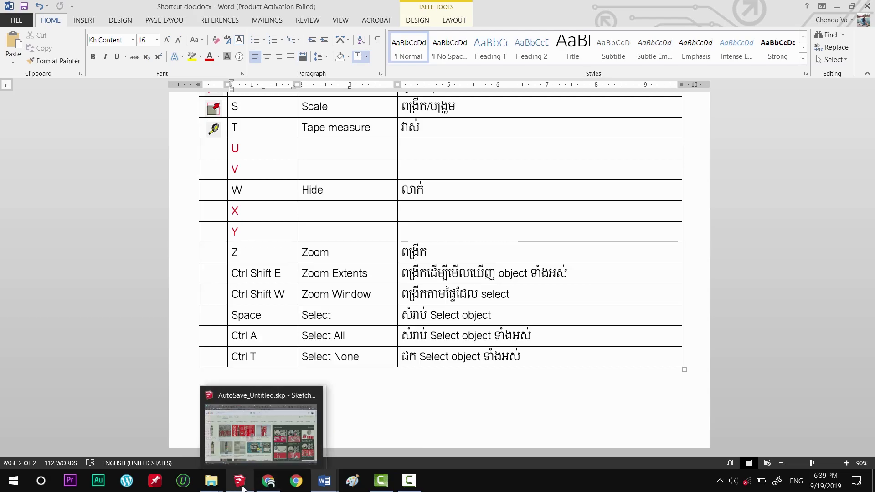
Zoom the SketchUp view to fill it with the box-selected Coke can, then clear the selection
{"action": "left_click", "coordinate": [230, 445]}
{"action": "left_click_drag", "start_coordinate": [244, 165], "coordinate": [459, 345]}
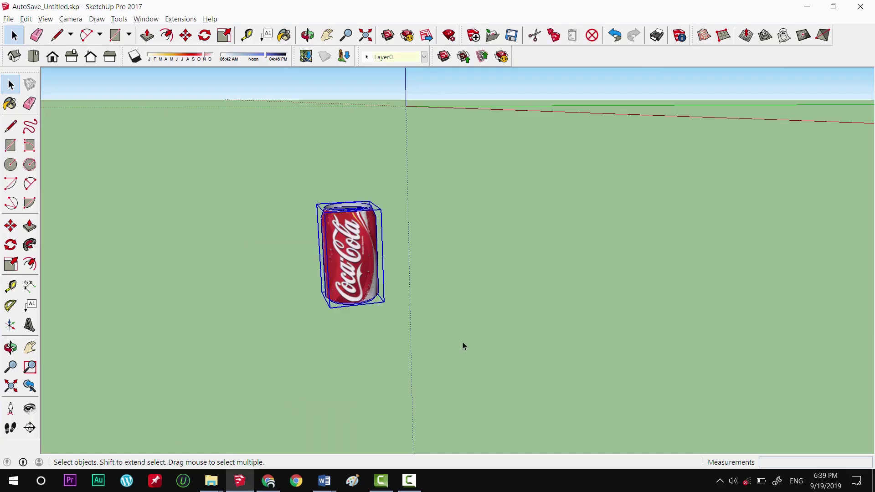
{"action": "key", "text": "ctrl+shift+e"}
{"action": "key", "text": "ctrl+t"}
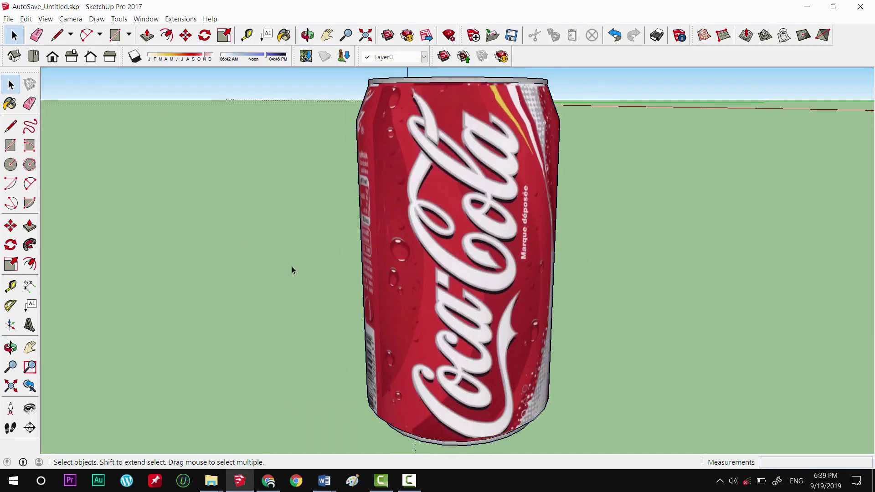
{"action": "key", "text": "alt+Tab"}
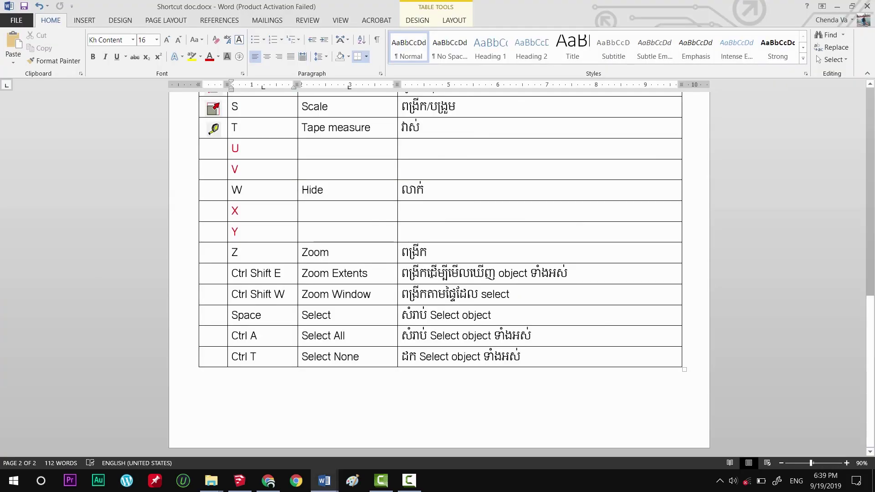
{"action": "key", "text": "alt+Tab"}
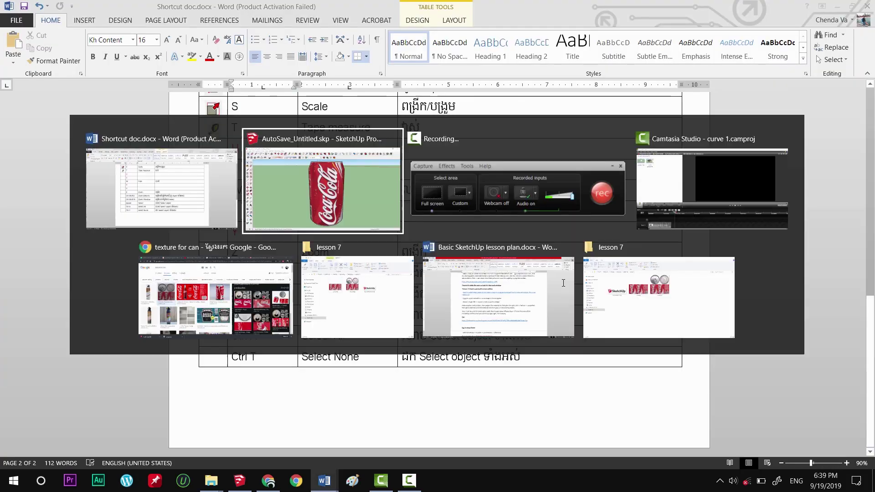
{"action": "scroll", "coordinate": [250, 241], "scroll_direction": "down", "scroll_amount": 10}
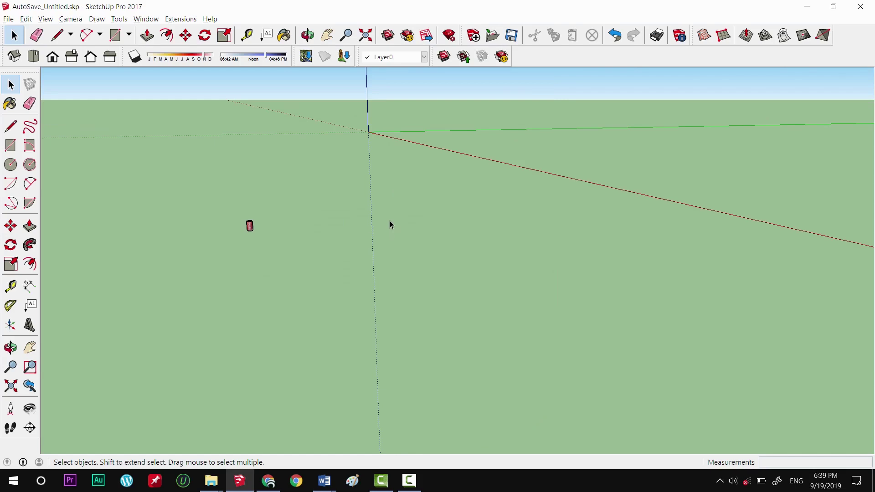
Turn on View > Hidden Geometry and unhide the house group via right-click Unhide
{"action": "left_click", "coordinate": [45, 18]}
{"action": "left_click", "coordinate": [63, 56]}
{"action": "middle_click_drag", "start_coordinate": [354, 242], "coordinate": [439, 256]}
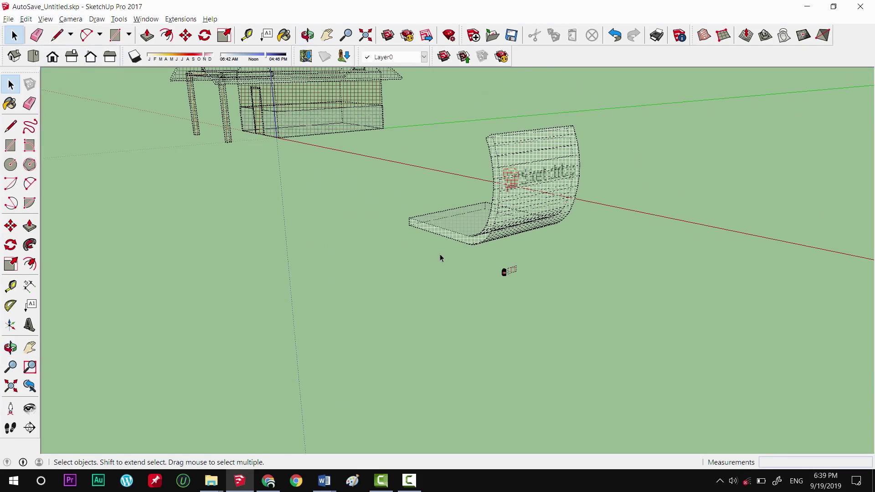
{"action": "left_click", "coordinate": [287, 131]}
{"action": "right_click", "coordinate": [319, 120]}
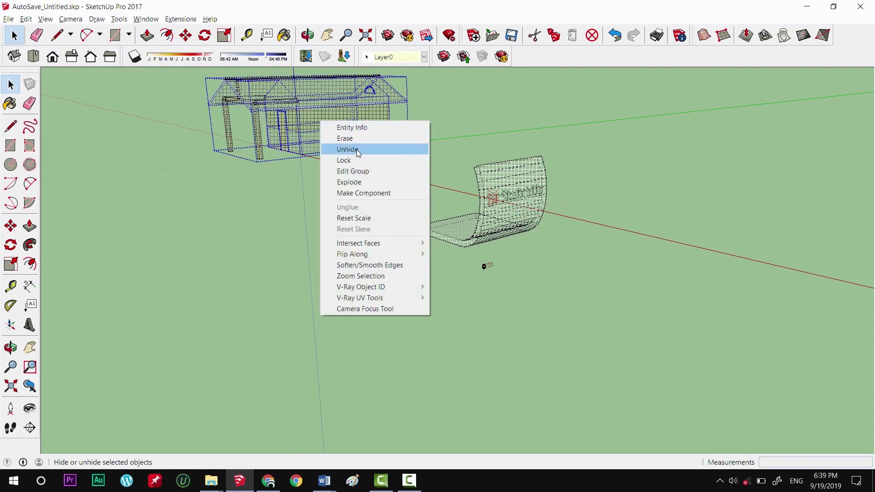
{"action": "left_click", "coordinate": [353, 149]}
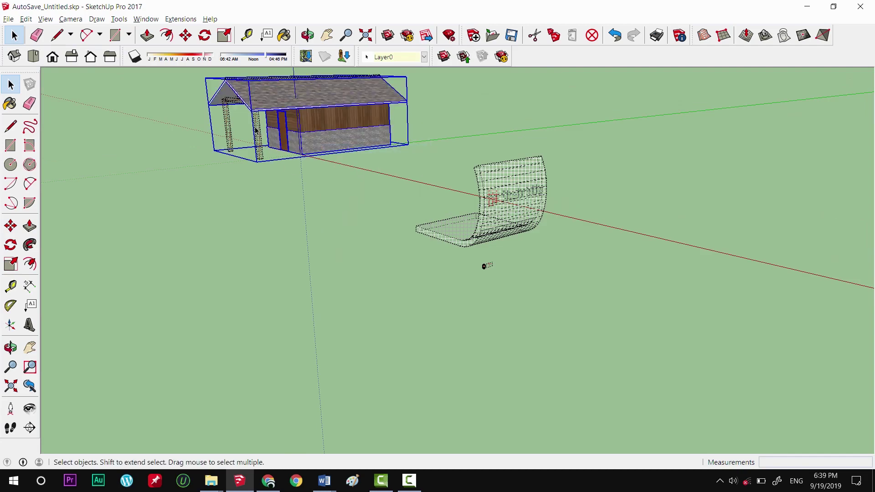
Unhide the porch post, and hide the small stray piece and the roof ridge piece
{"action": "left_click", "coordinate": [229, 120]}
{"action": "right_click", "coordinate": [225, 105]}
{"action": "left_click", "coordinate": [237, 136]}
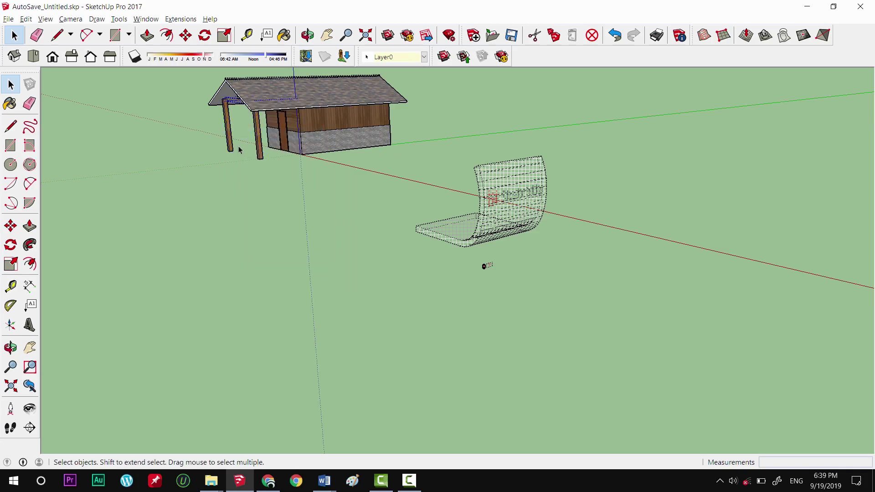
{"action": "right_click", "coordinate": [232, 101]}
{"action": "left_click", "coordinate": [249, 126]}
{"action": "right_click", "coordinate": [257, 83]}
{"action": "left_click", "coordinate": [276, 109]}
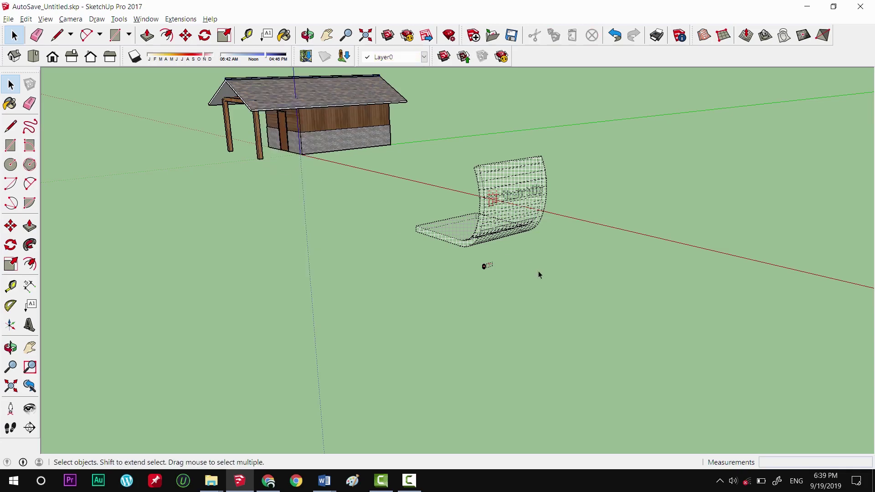
Turn Hidden Geometry off so the chair disappears, select the house, and check the Word table
{"action": "scroll", "coordinate": [541, 273], "scroll_direction": "up", "scroll_amount": 3}
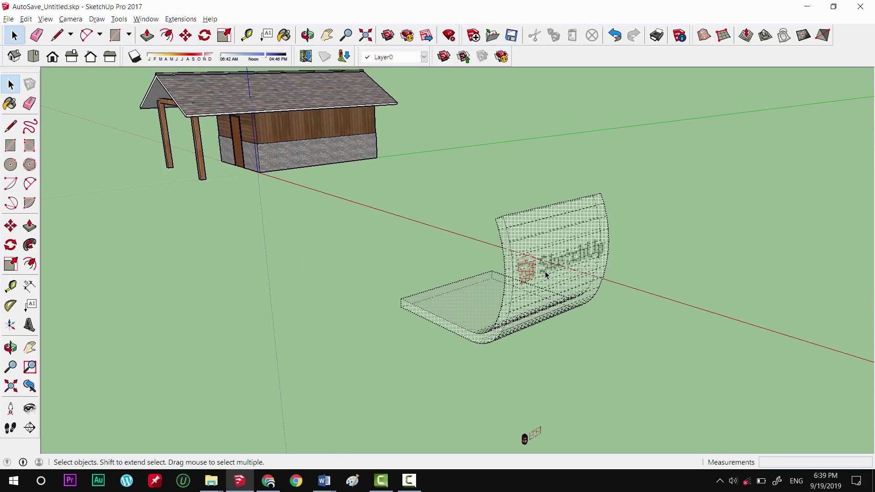
{"action": "left_click", "coordinate": [45, 19]}
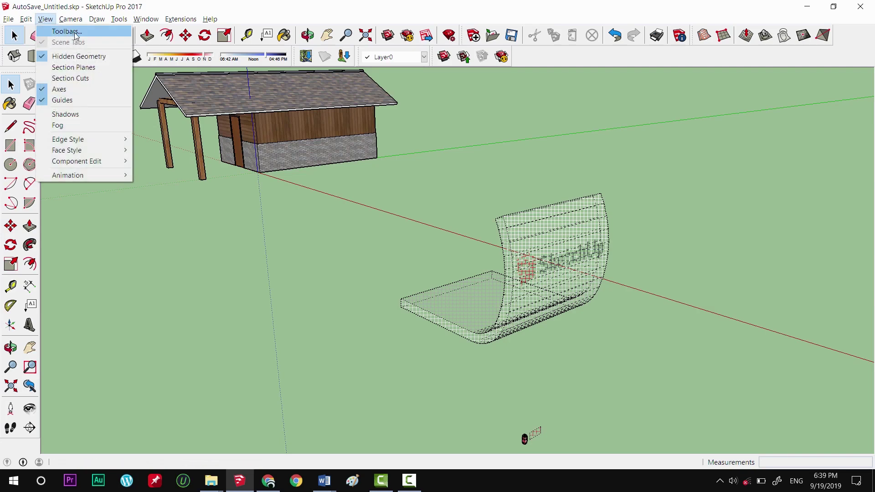
{"action": "left_click", "coordinate": [79, 56]}
{"action": "scroll", "coordinate": [443, 302], "scroll_direction": "down", "scroll_amount": 2}
{"action": "scroll", "coordinate": [453, 297], "scroll_direction": "up", "scroll_amount": 1}
{"action": "scroll", "coordinate": [495, 275], "scroll_direction": "down", "scroll_amount": 2}
{"action": "left_click", "coordinate": [283, 155]}
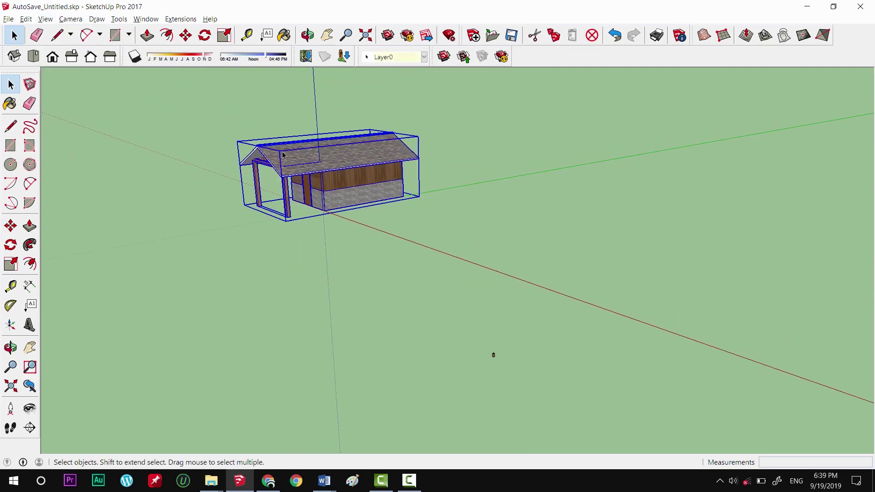
{"action": "key", "text": "alt+Tab"}
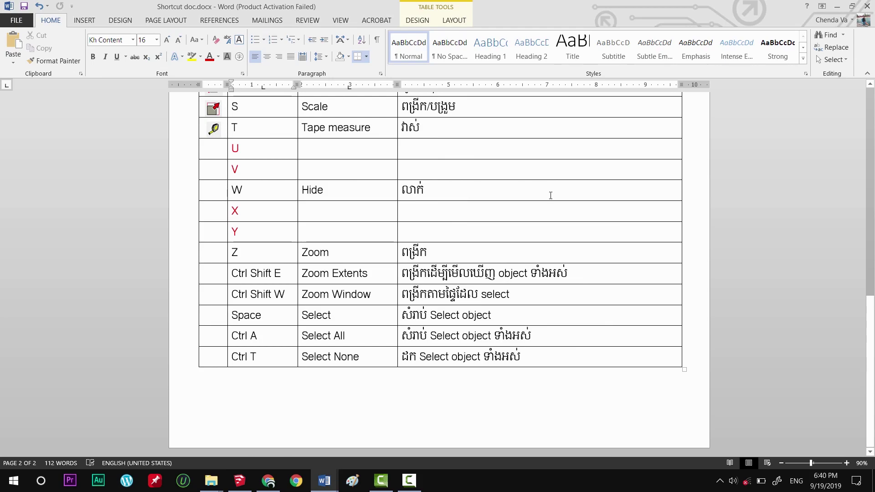
{"action": "key", "text": "alt+Tab"}
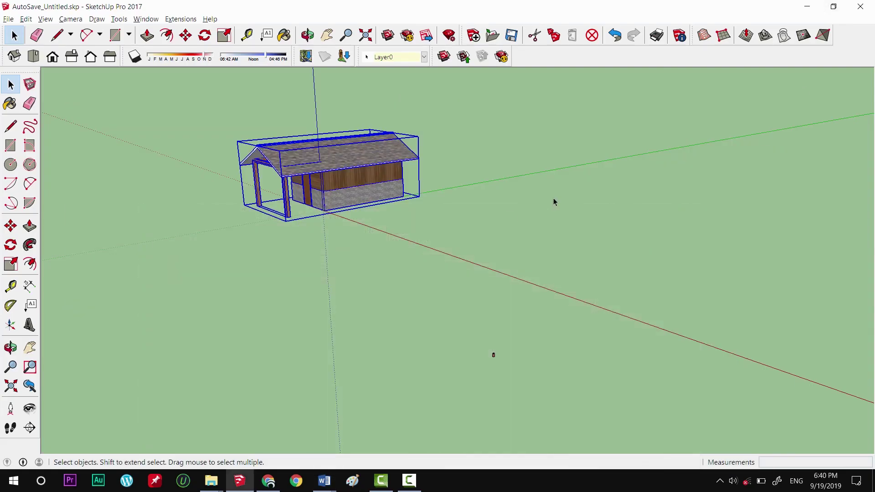
Clear the house selection, zoom in to select the Coke can, then deselect it
{"action": "left_click", "coordinate": [554, 202]}
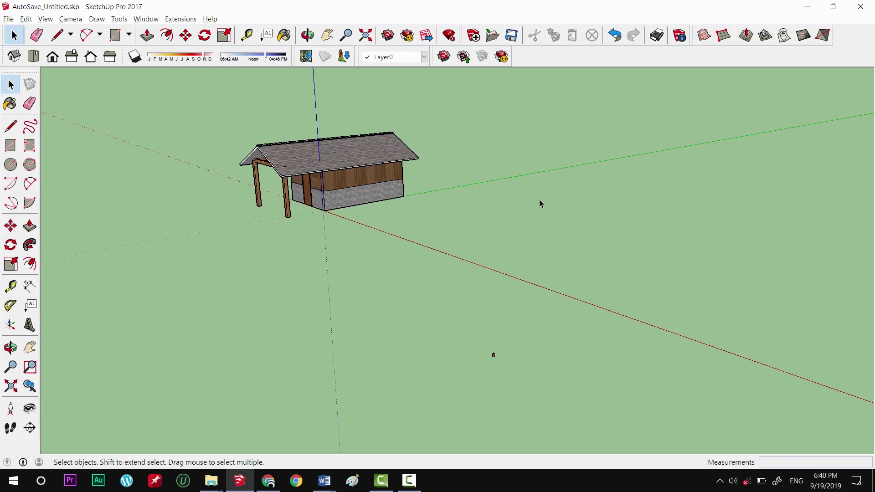
{"action": "scroll", "coordinate": [471, 350], "scroll_direction": "up", "scroll_amount": 5}
{"action": "scroll", "coordinate": [456, 345], "scroll_direction": "down", "scroll_amount": 2}
{"action": "scroll", "coordinate": [410, 338], "scroll_direction": "up", "scroll_amount": 2}
{"action": "scroll", "coordinate": [356, 292], "scroll_direction": "up", "scroll_amount": 3}
{"action": "scroll", "coordinate": [358, 279], "scroll_direction": "down", "scroll_amount": 3}
{"action": "scroll", "coordinate": [313, 177], "scroll_direction": "down", "scroll_amount": 1}
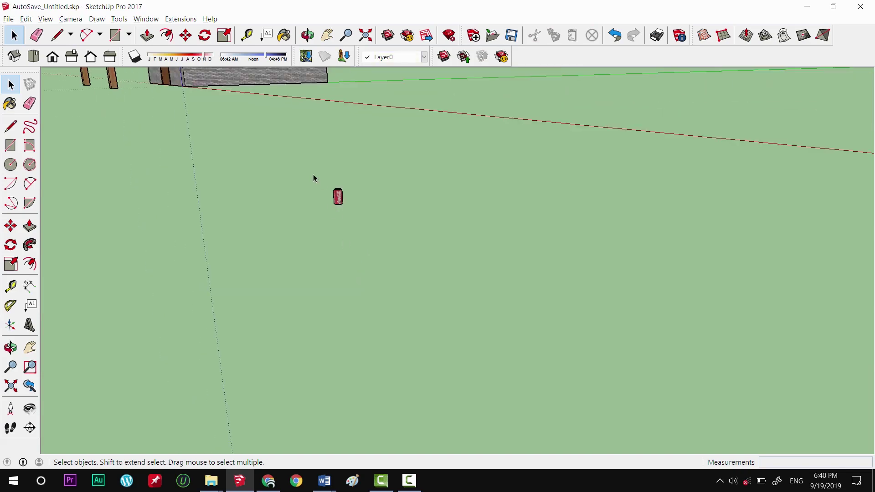
{"action": "scroll", "coordinate": [413, 240], "scroll_direction": "up", "scroll_amount": 1}
{"action": "left_click", "coordinate": [412, 240]}
{"action": "scroll", "coordinate": [415, 246], "scroll_direction": "down", "scroll_amount": 2}
{"action": "scroll", "coordinate": [502, 271], "scroll_direction": "down", "scroll_amount": 2}
{"action": "left_click", "coordinate": [521, 279]}
Orbit the view so sky shows above the house and box-select the whole house
{"action": "scroll", "coordinate": [413, 254], "scroll_direction": "down", "scroll_amount": 3}
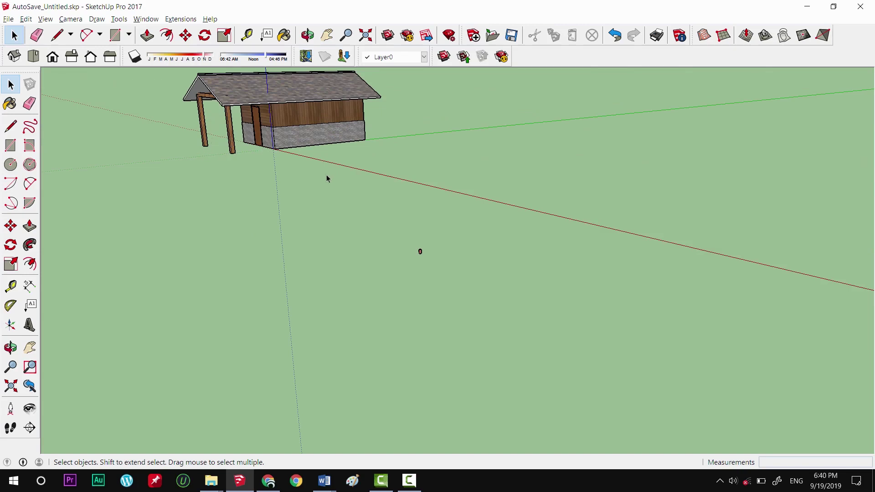
{"action": "left_click", "coordinate": [290, 138]}
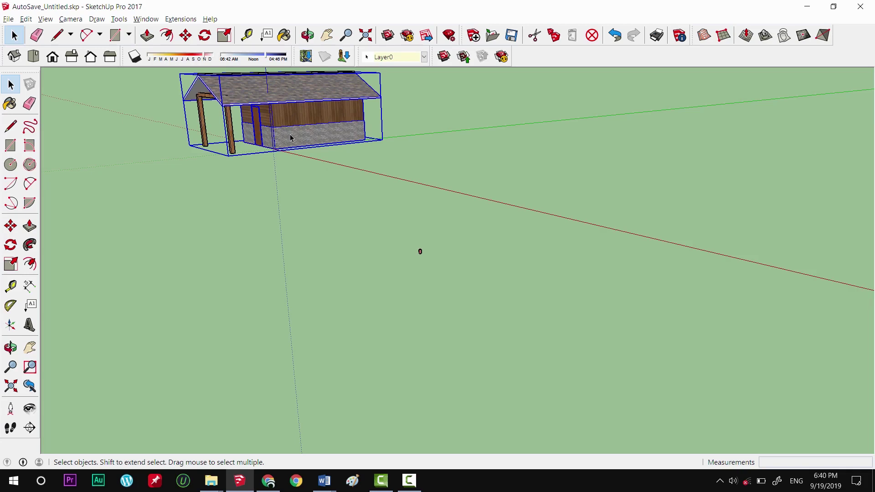
{"action": "middle_click_drag", "start_coordinate": [291, 138], "coordinate": [500, 346]}
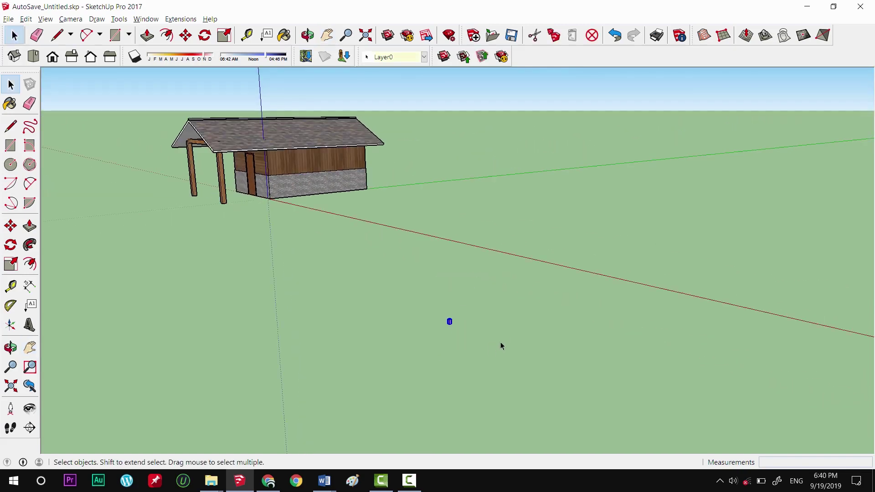
{"action": "left_click_drag", "start_coordinate": [431, 246], "coordinate": [139, 135]}
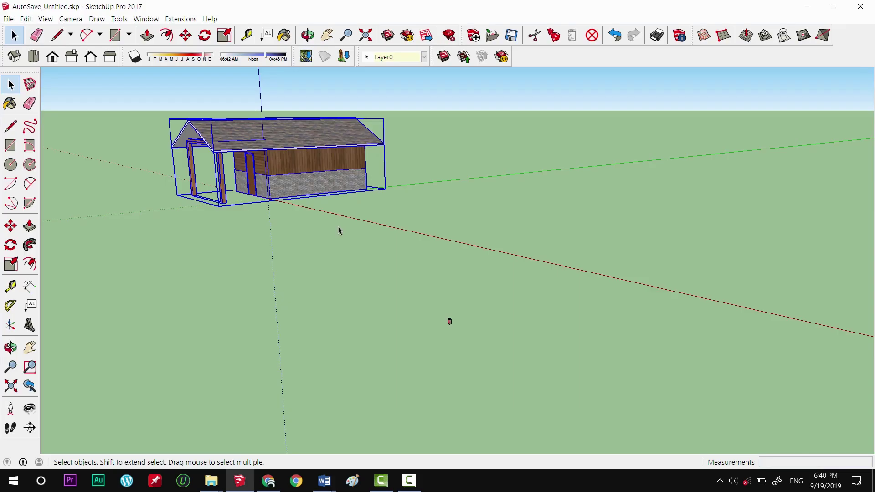
Hide the house with W, show hidden geometry, and unhide the box-selected house
{"action": "key", "text": "w"}
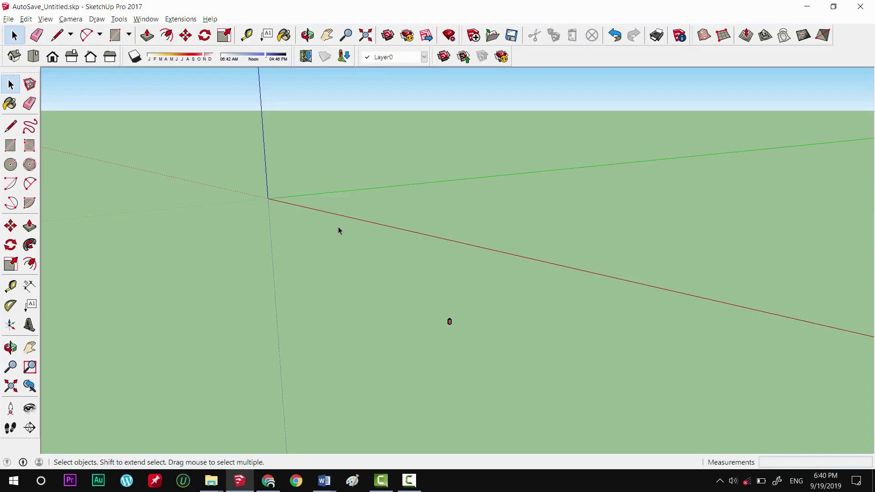
{"action": "left_click", "coordinate": [83, 21]}
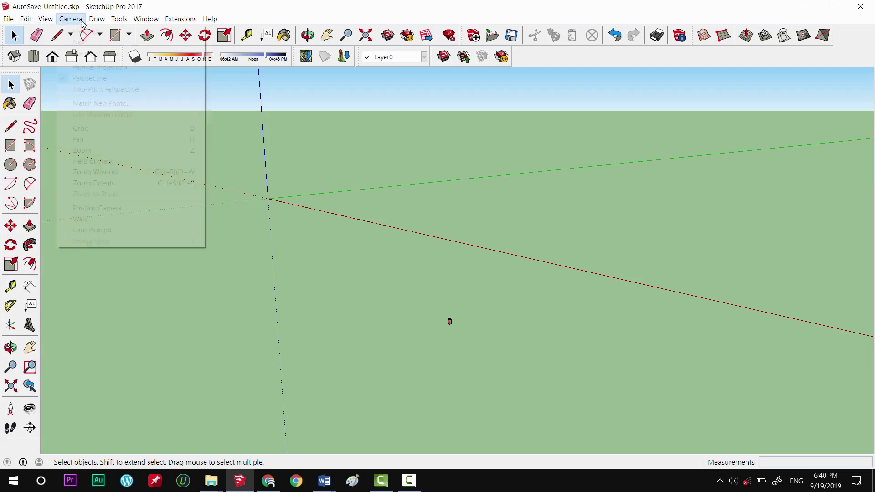
{"action": "mouse_move", "coordinate": [45, 20]}
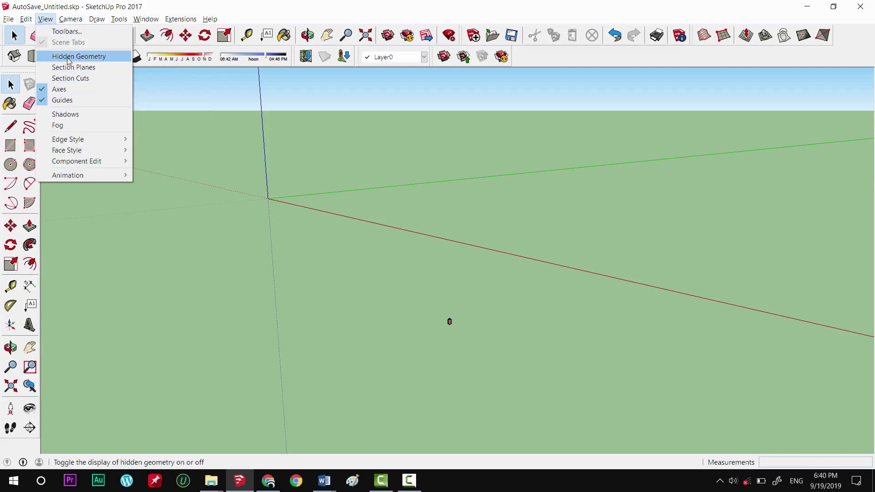
{"action": "left_click", "coordinate": [68, 56]}
{"action": "left_click_drag", "start_coordinate": [114, 85], "coordinate": [401, 231]}
{"action": "right_click", "coordinate": [330, 154]}
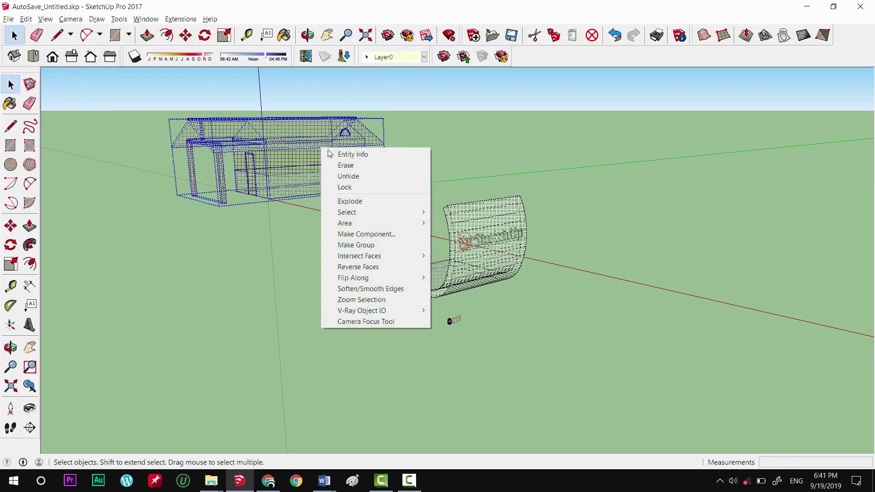
{"action": "left_click", "coordinate": [348, 176]}
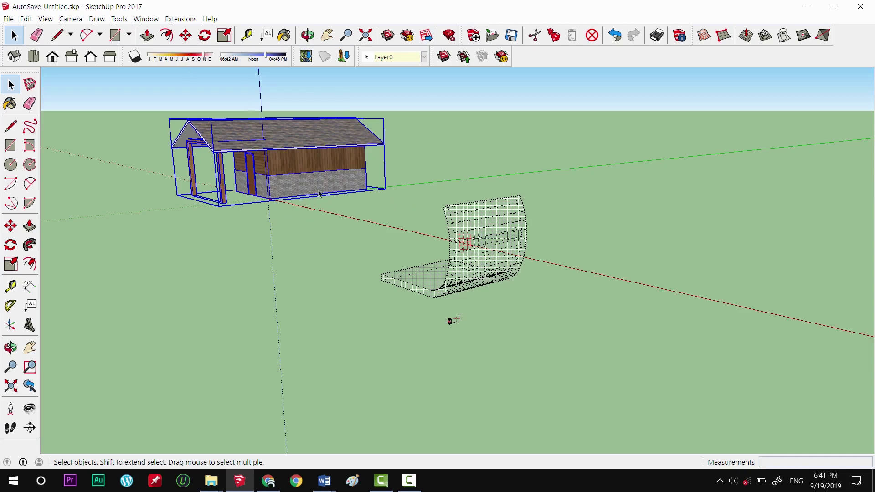
{"action": "left_click", "coordinate": [146, 18]}
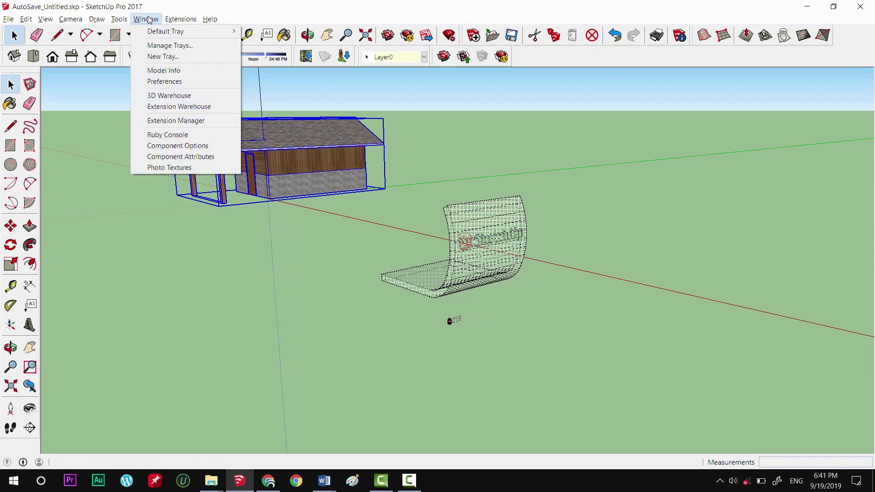
In Preferences > Shortcuts, filter for 'unhi' and pick Edit/Unhide/Selected
{"action": "left_click", "coordinate": [183, 88]}
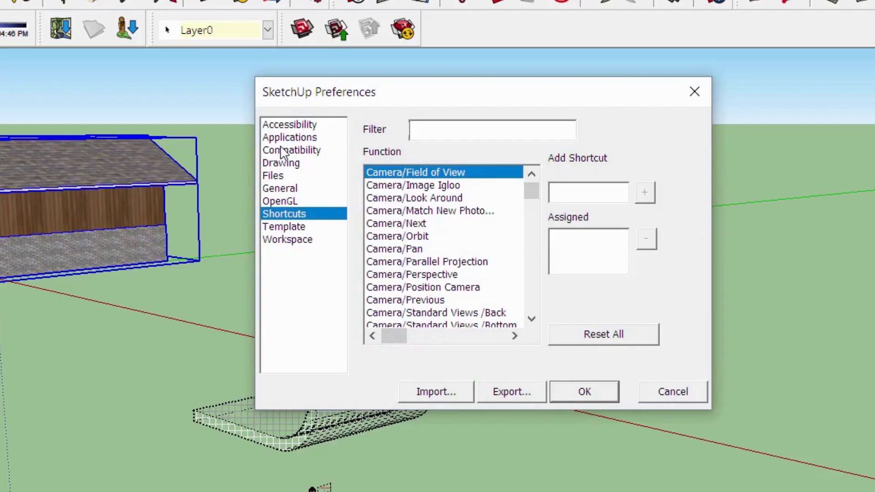
{"action": "left_click", "coordinate": [417, 136]}
{"action": "type", "text": "unhi"}
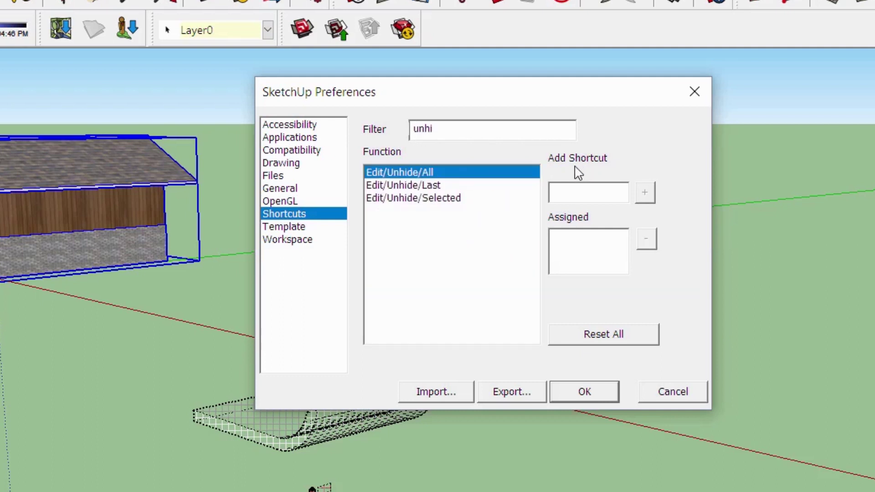
{"action": "left_click", "coordinate": [433, 199]}
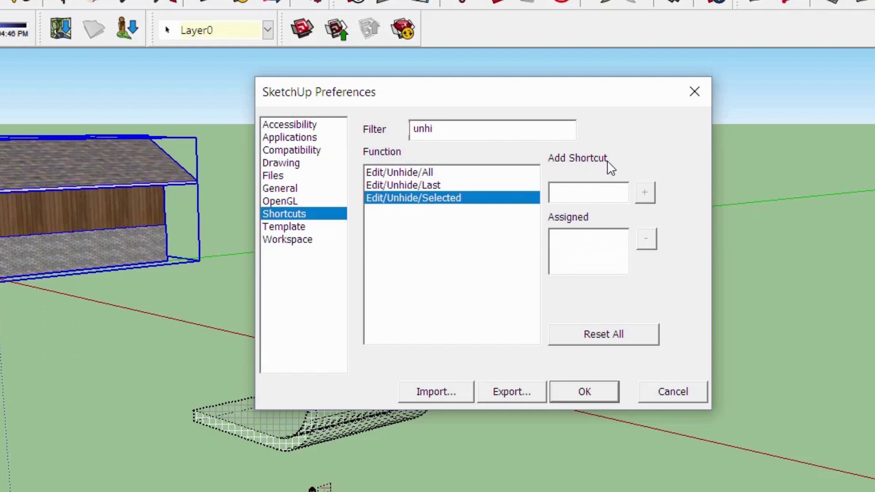
{"action": "left_click", "coordinate": [589, 198]}
Check the Word shortcut table for the intended key, then return to SketchUp
{"action": "key", "text": "alt+Tab"}
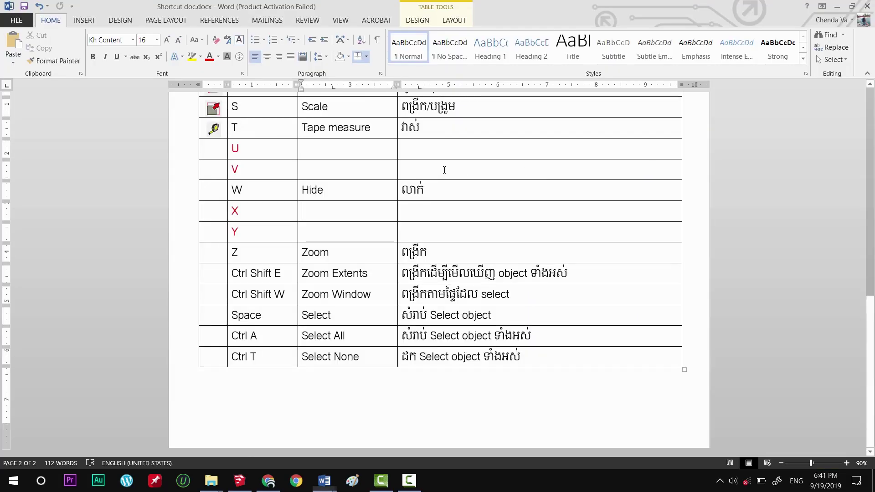
{"action": "scroll", "coordinate": [393, 170], "scroll_direction": "up", "scroll_amount": 5}
{"action": "scroll", "coordinate": [391, 178], "scroll_direction": "up", "scroll_amount": 5}
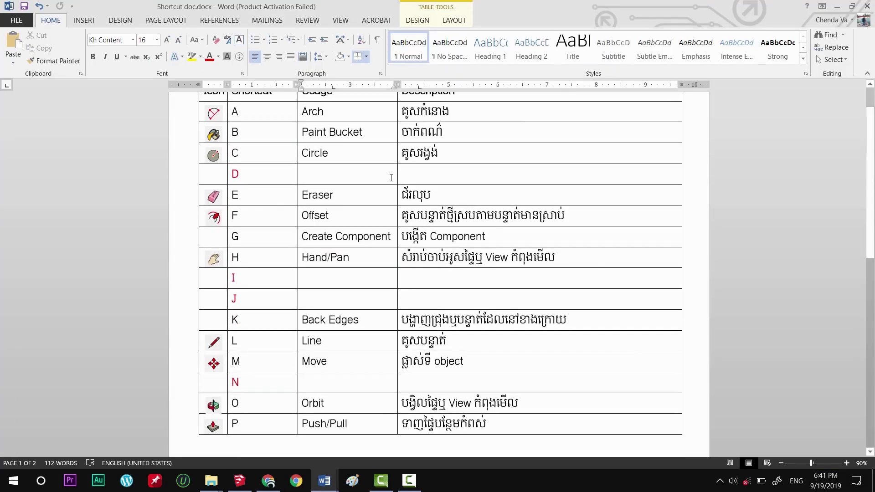
{"action": "key", "text": "alt+Tab"}
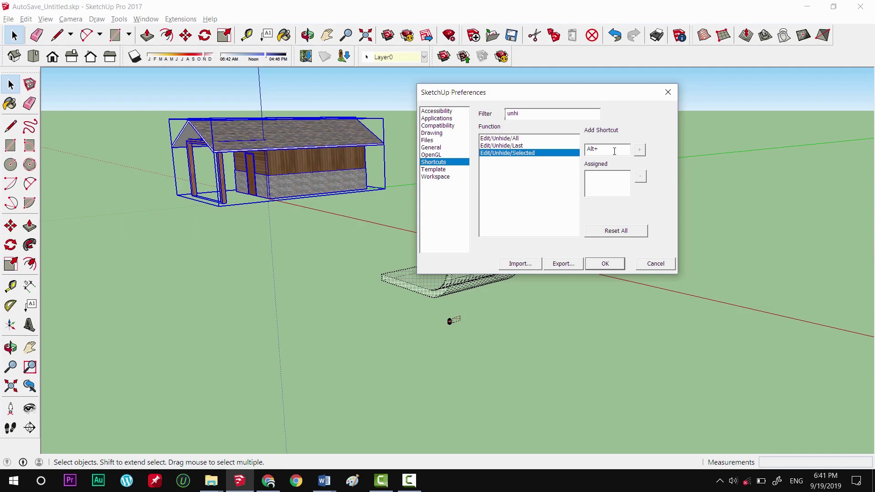
Assign D as the shortcut for Edit/Unhide/Selected and close Preferences with OK
{"action": "key", "text": "shift"}
{"action": "key", "text": "BackSpace"}
{"action": "key", "text": "d"}
{"action": "left_click", "coordinate": [640, 149]}
{"action": "left_click", "coordinate": [606, 264]}
{"action": "left_click", "coordinate": [445, 140]}
Reselect the house, then box-select the dashed hidden chair mesh instead
{"action": "left_click_drag", "start_coordinate": [118, 101], "coordinate": [405, 223]}
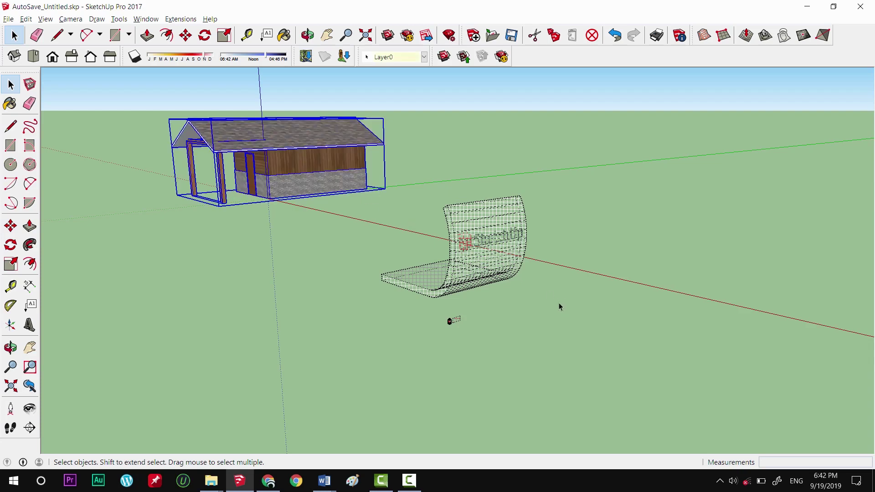
{"action": "right_click", "coordinate": [495, 198]}
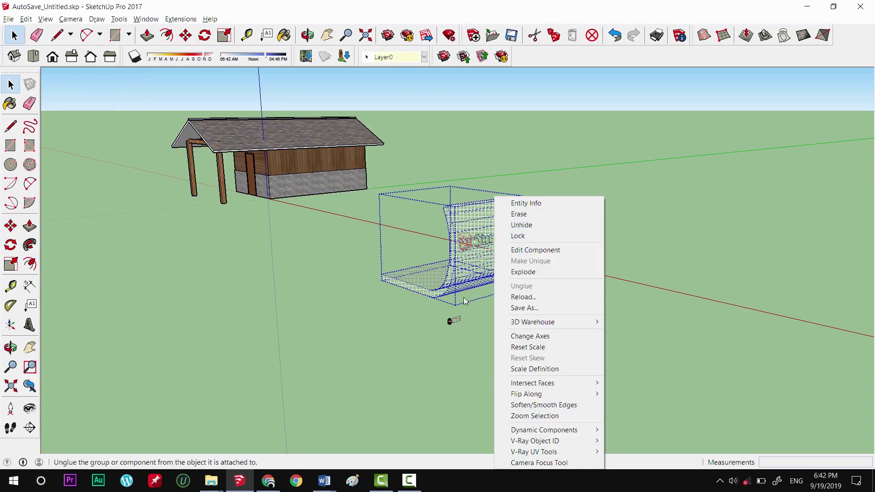
{"action": "left_click", "coordinate": [466, 345]}
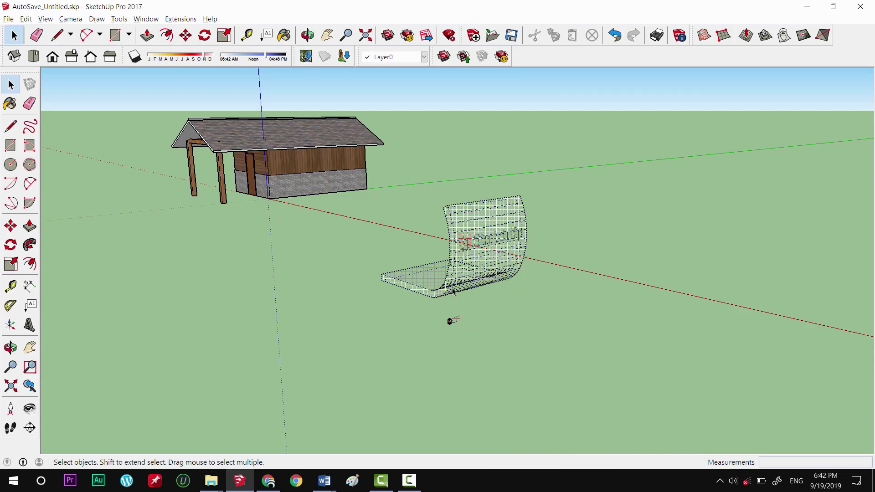
{"action": "left_click_drag", "start_coordinate": [370, 193], "coordinate": [569, 304]}
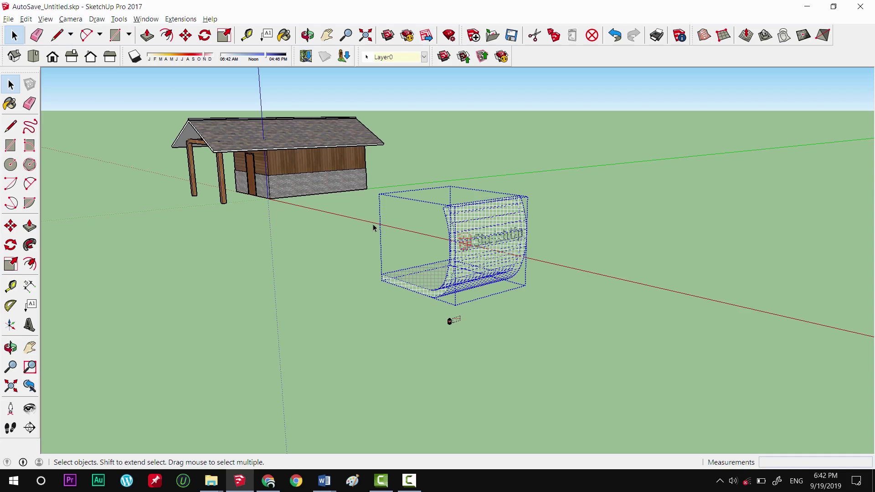
Switch to Word, click into the empty I and J rows, and scroll to the table header
{"action": "key", "text": "alt+Tab"}
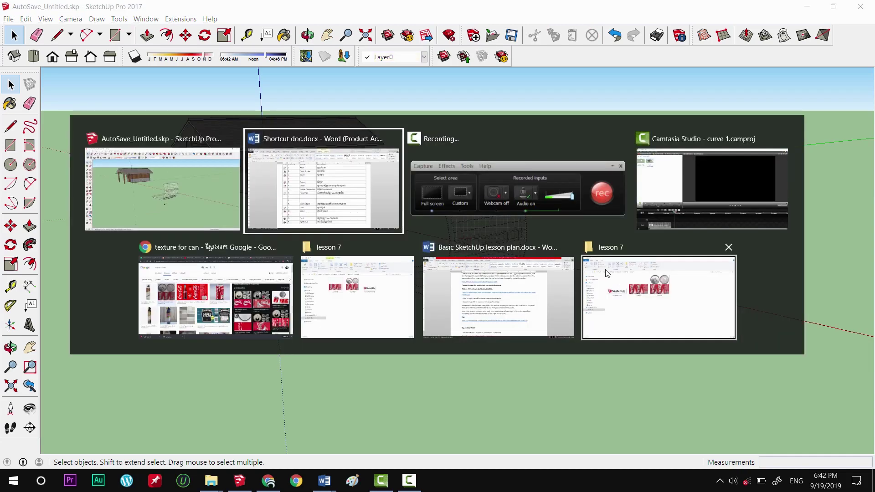
{"action": "scroll", "coordinate": [571, 288], "scroll_direction": "down", "scroll_amount": 3}
{"action": "scroll", "coordinate": [456, 246], "scroll_direction": "down", "scroll_amount": 3}
{"action": "scroll", "coordinate": [468, 222], "scroll_direction": "up", "scroll_amount": 6}
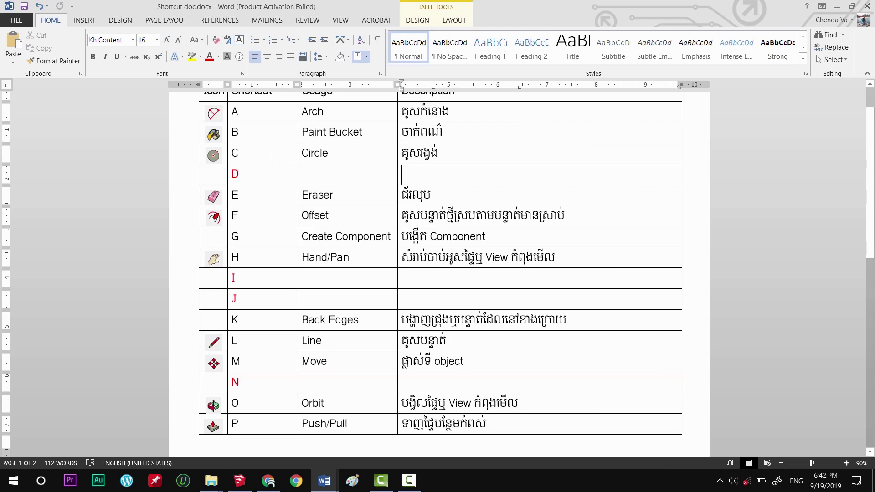
{"action": "left_click", "coordinate": [263, 276]}
{"action": "key", "text": "Tab"}
{"action": "left_click", "coordinate": [494, 290]}
{"action": "scroll", "coordinate": [495, 290], "scroll_direction": "down", "scroll_amount": 10}
{"action": "scroll", "coordinate": [484, 289], "scroll_direction": "up", "scroll_amount": 11}
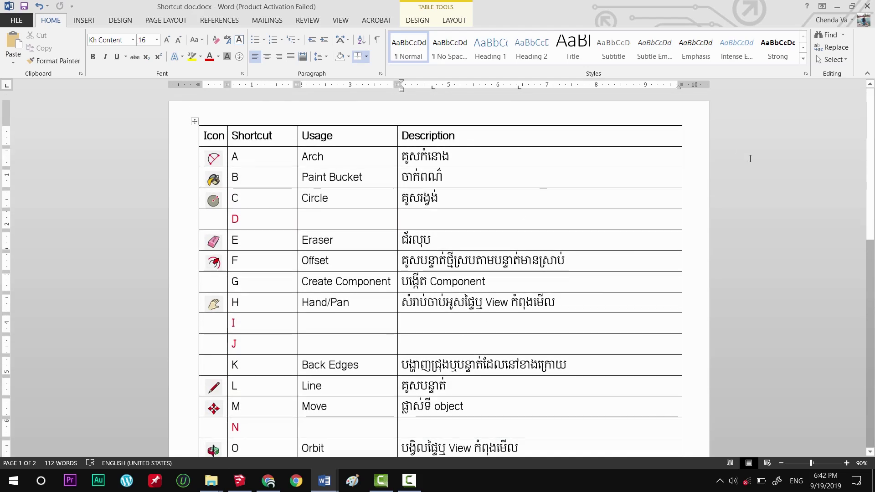